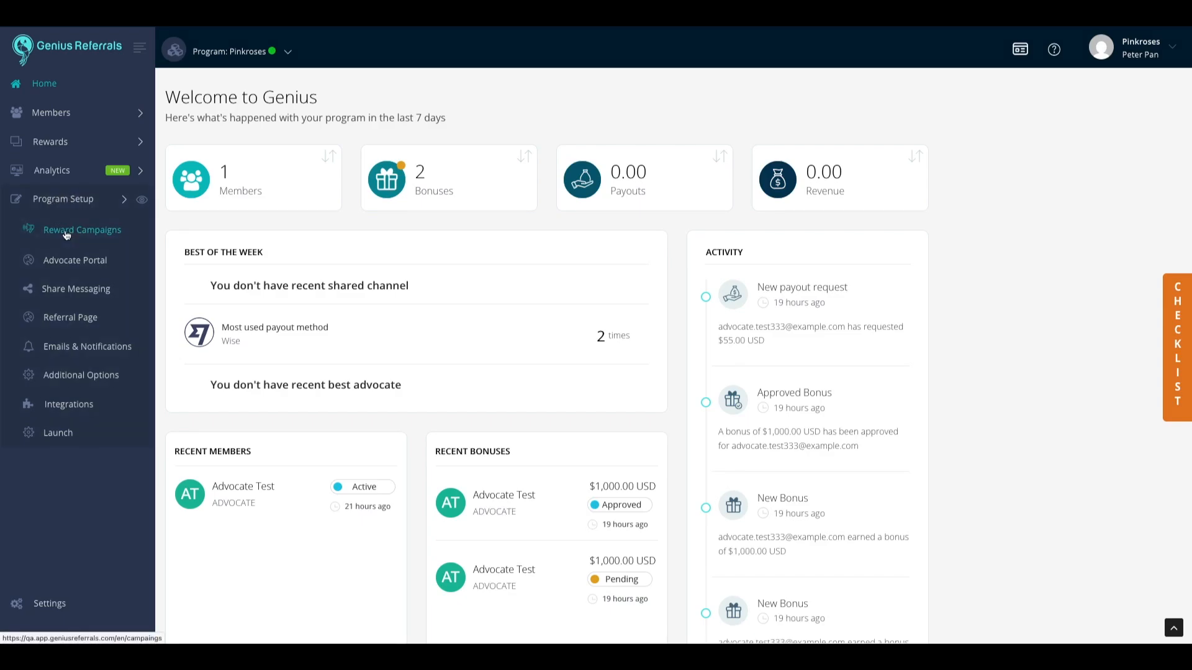
Step: Open the 'Obtener USD 8 en la primera orden' reward campaign for editing from Program Setup > Reward Campaigns
click(67, 234)
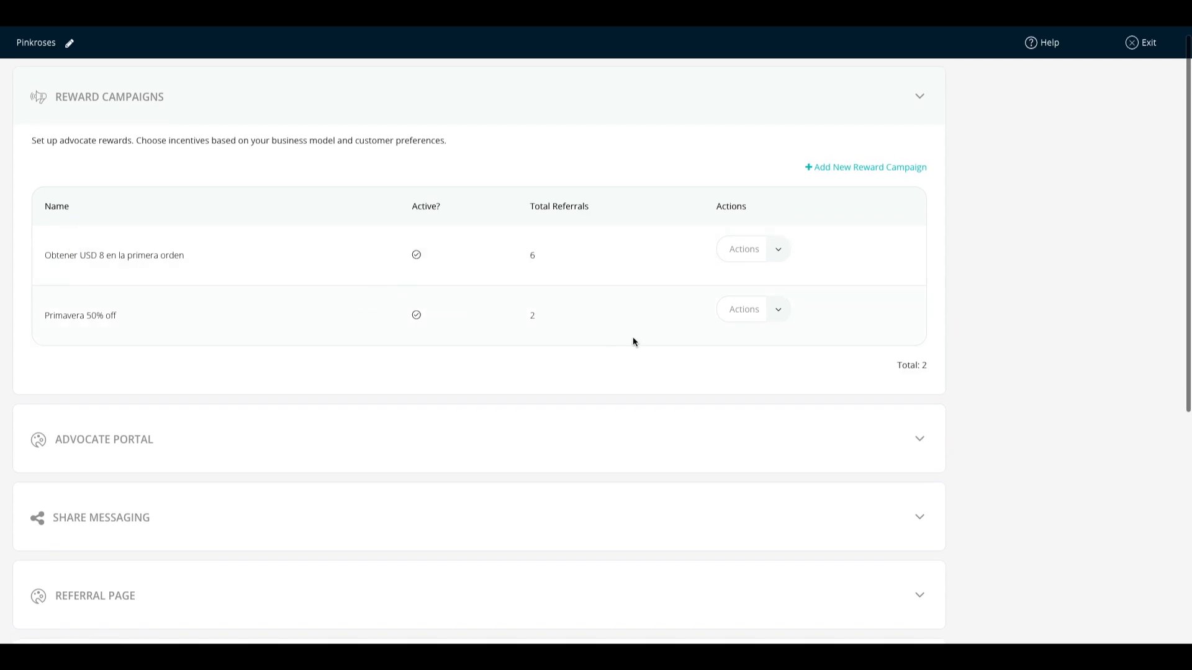
click(779, 249)
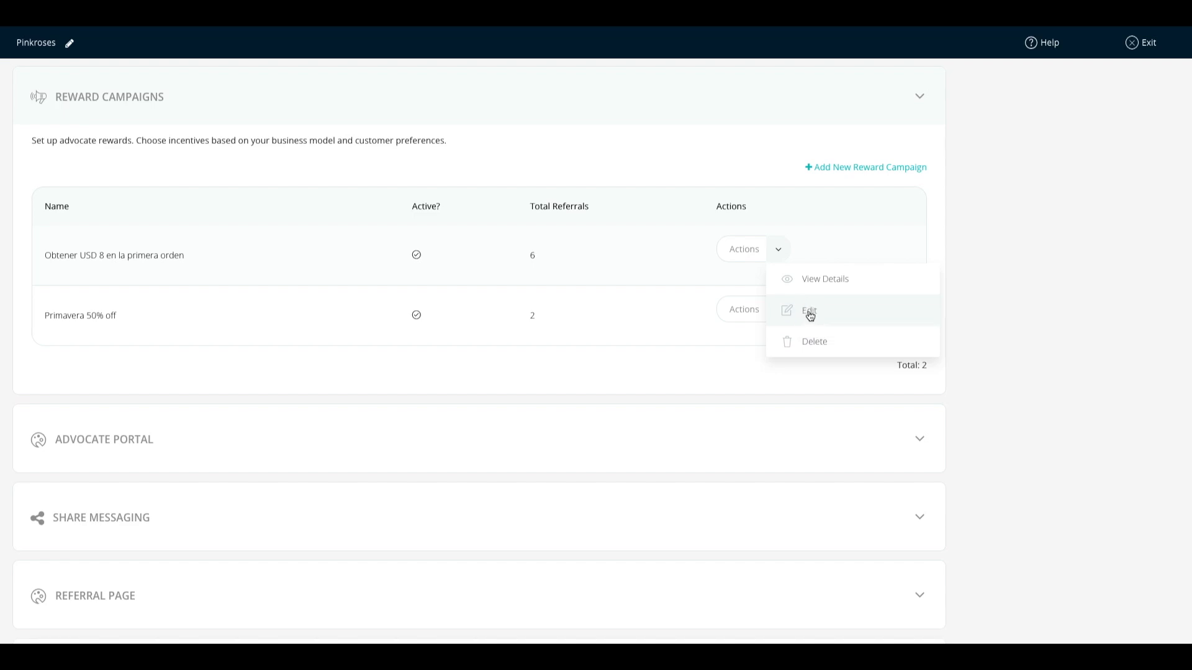
click(810, 316)
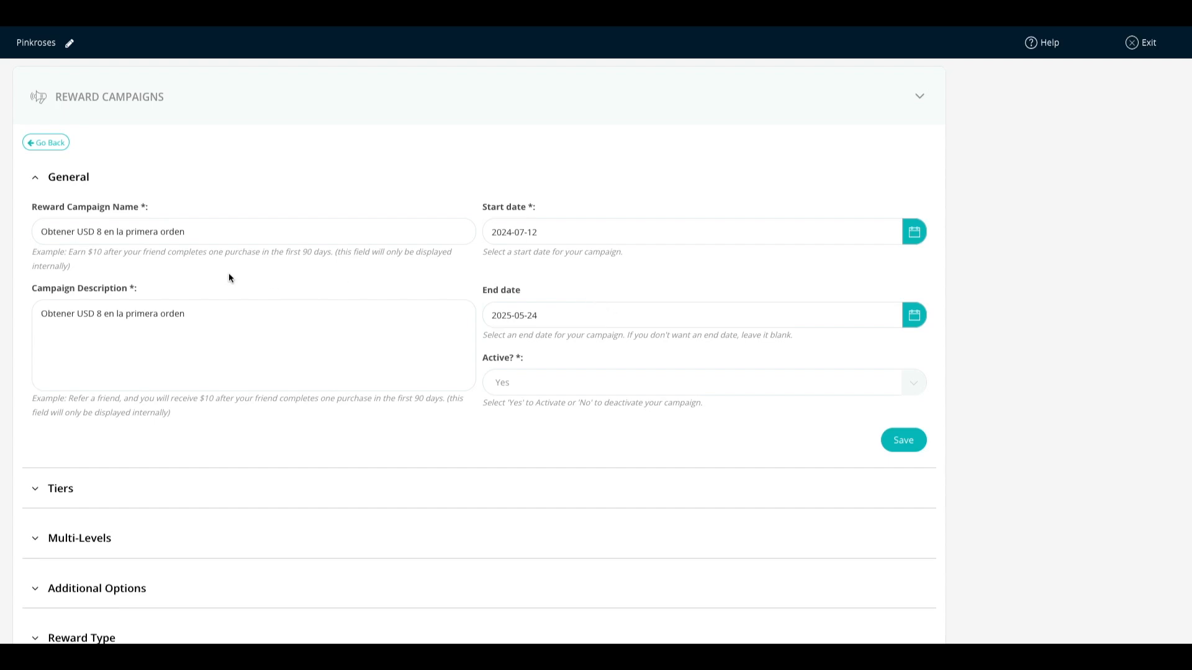
Step: Expand the campaign's Reward Type section and scroll through the payment method cards down to Wise
scroll(228, 277, down, 3)
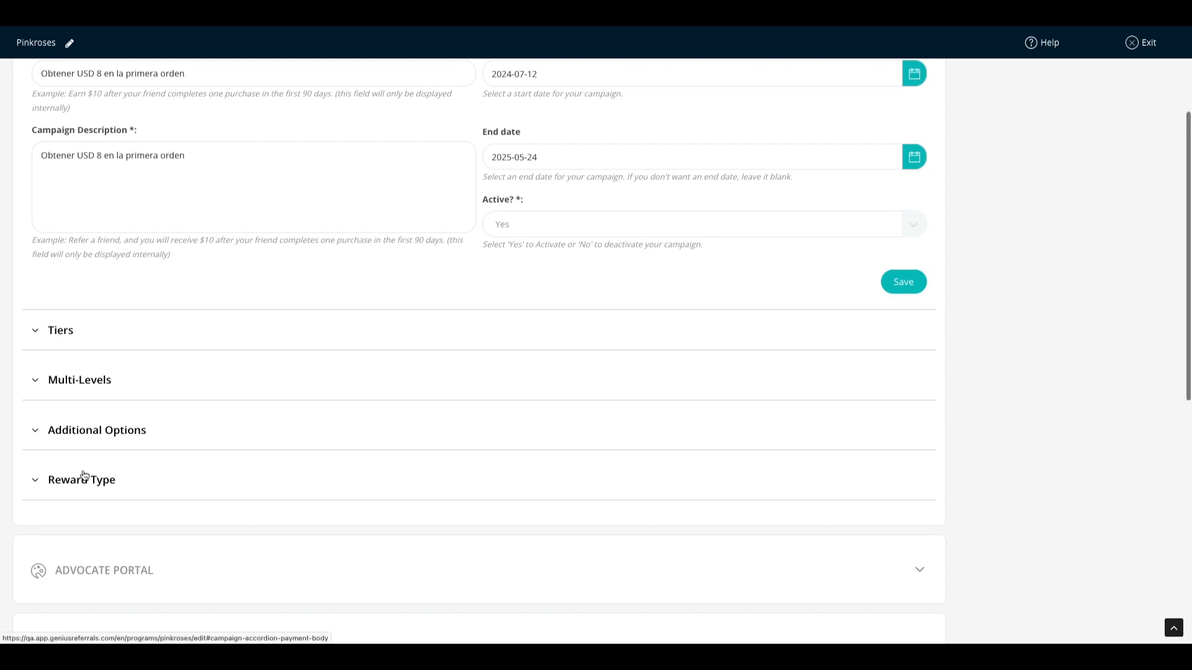
click(84, 483)
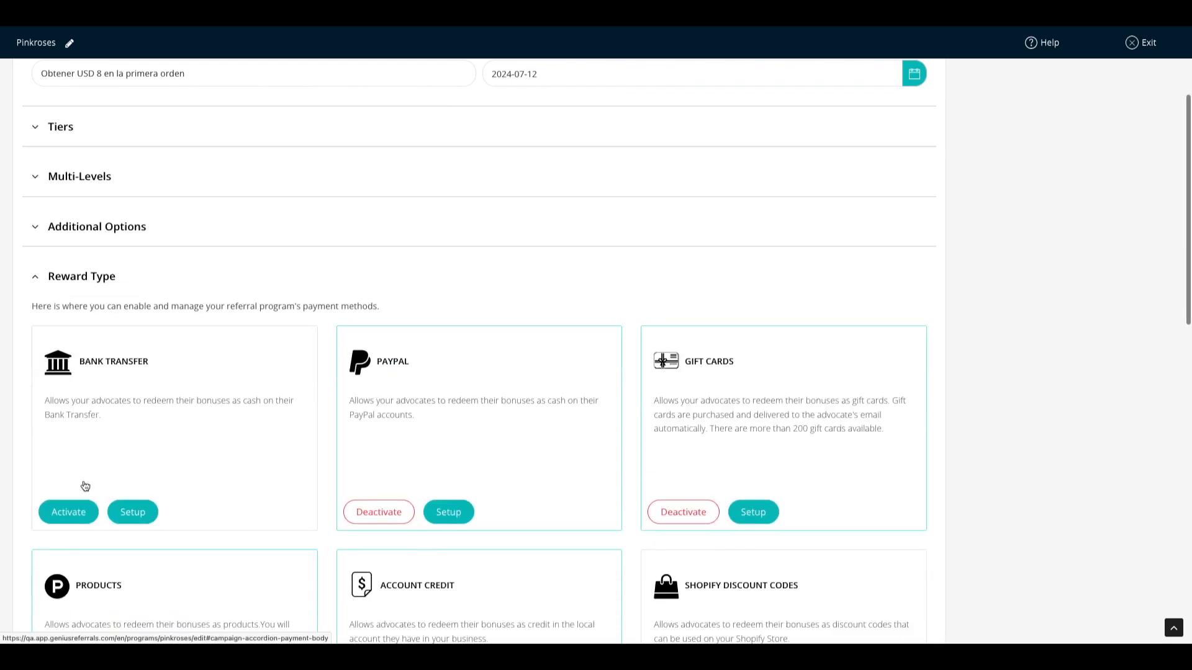
scroll(331, 402, down, 2)
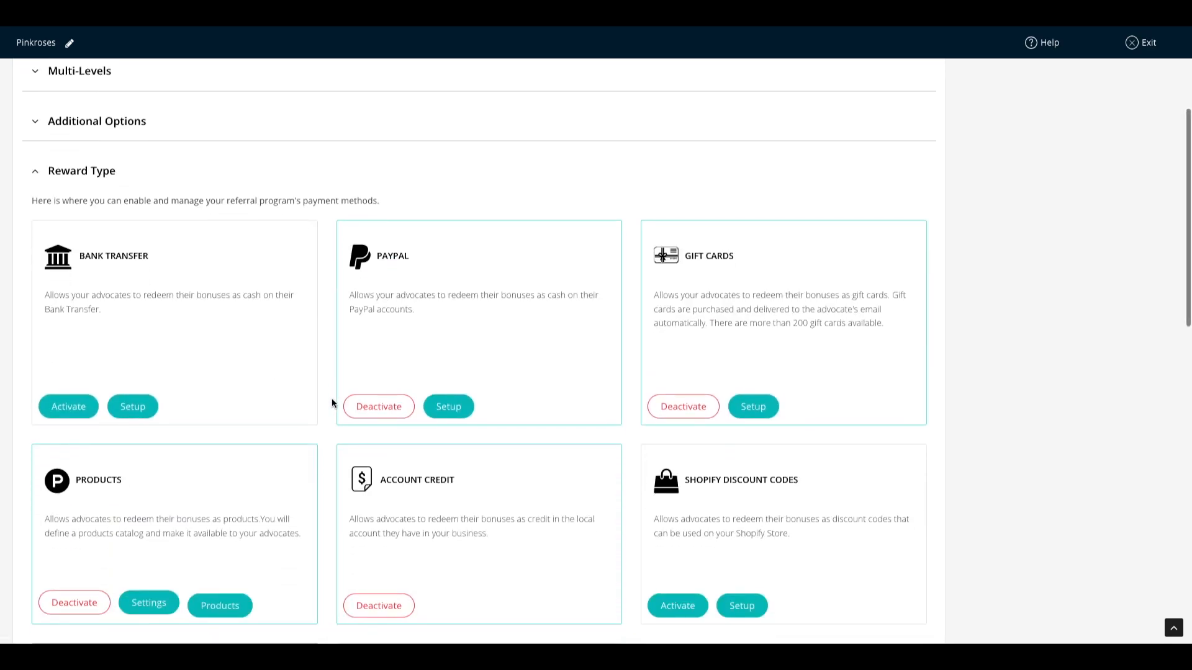
scroll(331, 402, down, 2)
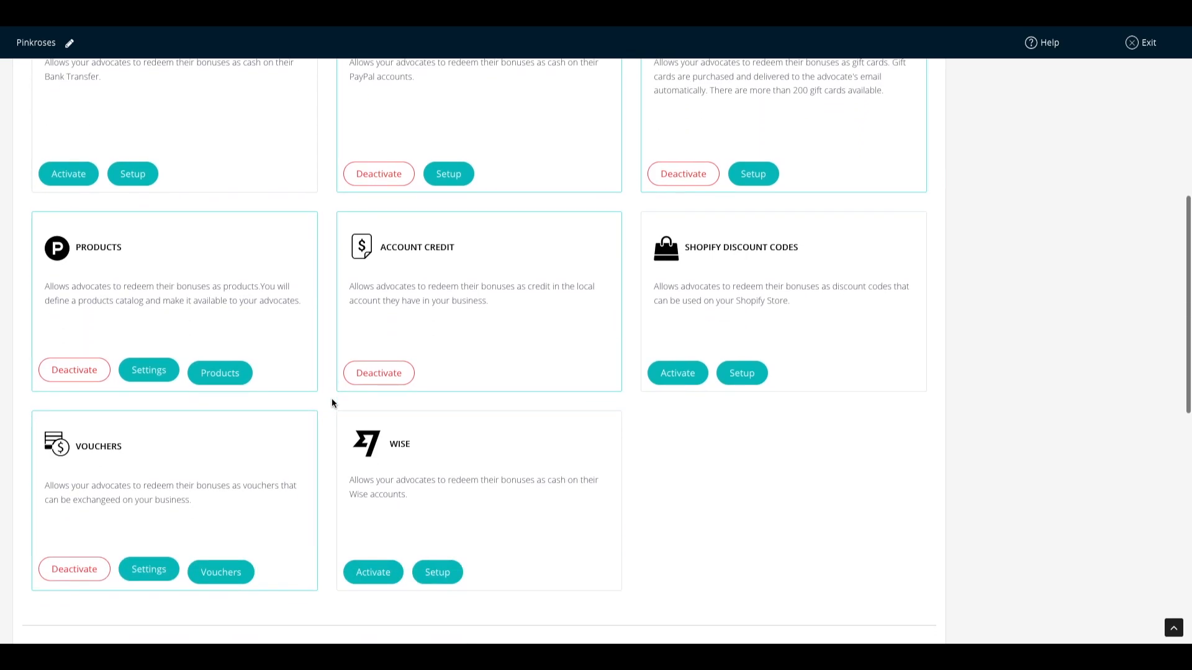
scroll(333, 402, up, 1)
scroll(333, 403, down, 1)
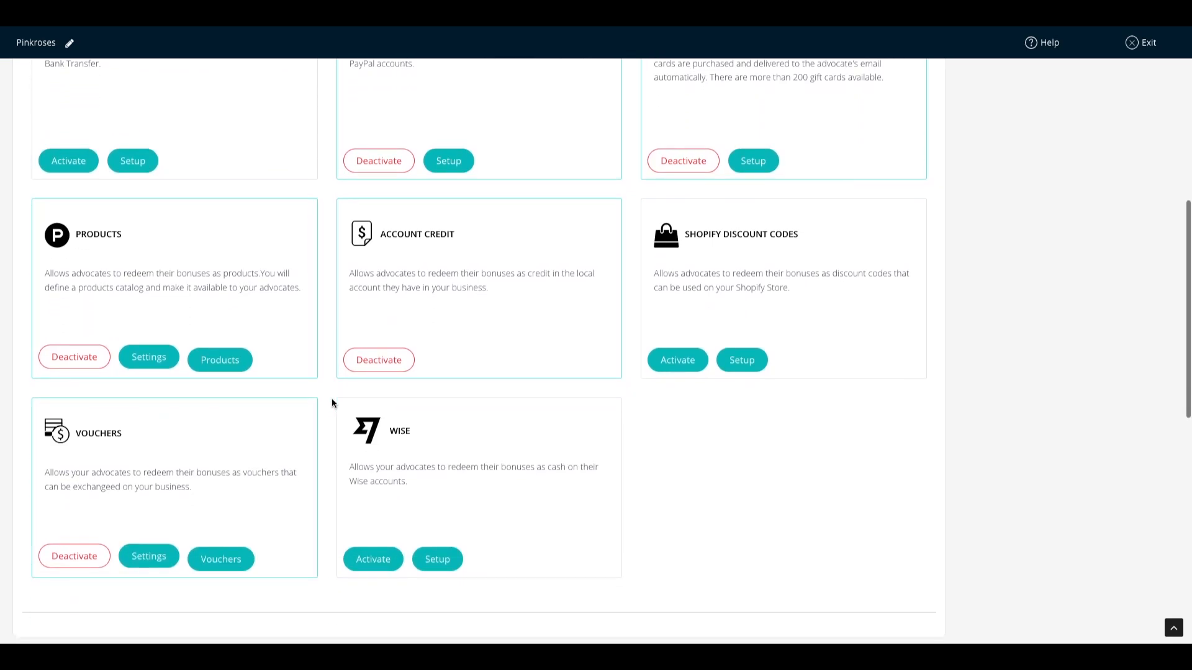
scroll(332, 404, down, 1)
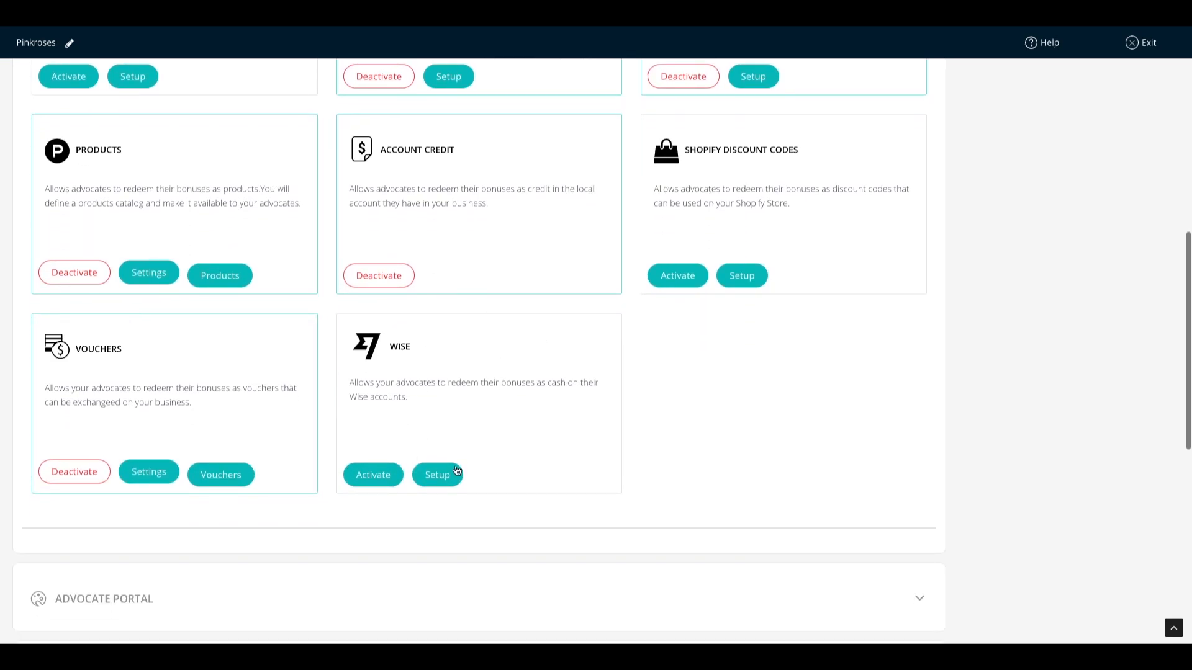
scroll(512, 517, down, 1)
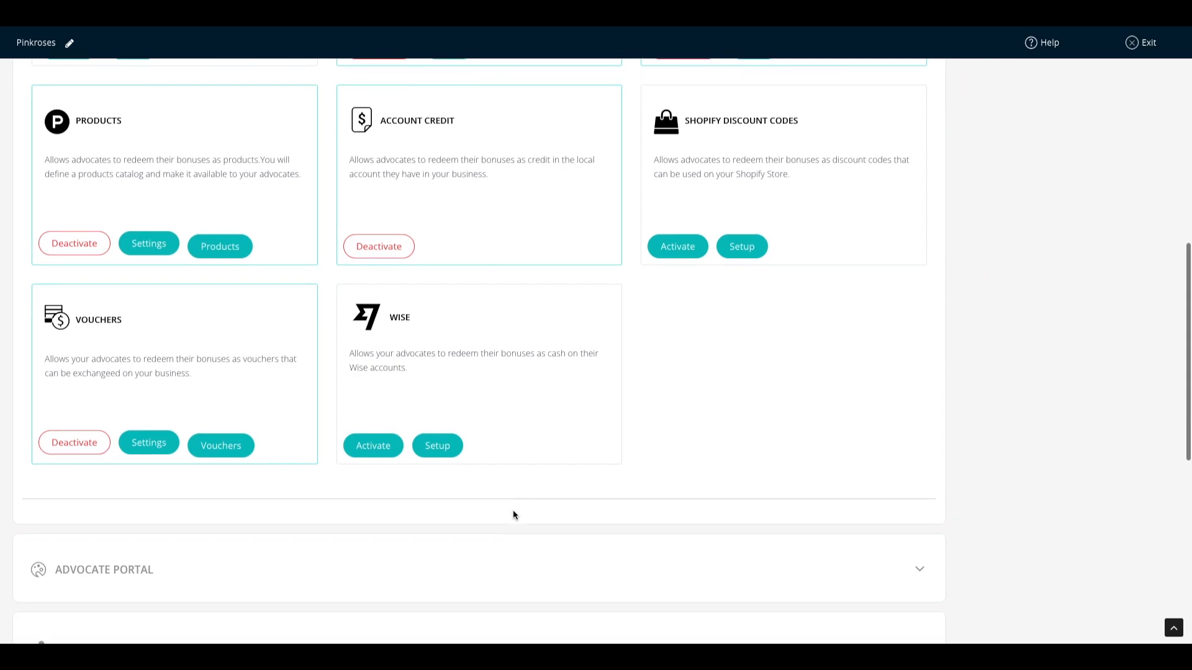
click(438, 445)
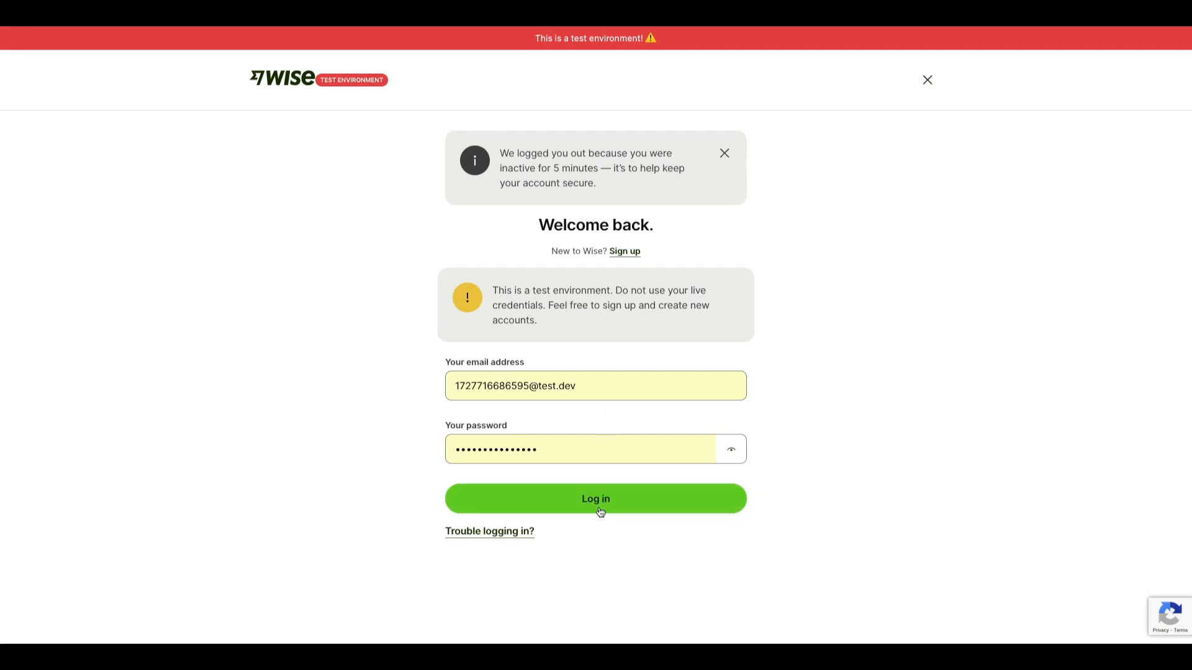
click(600, 511)
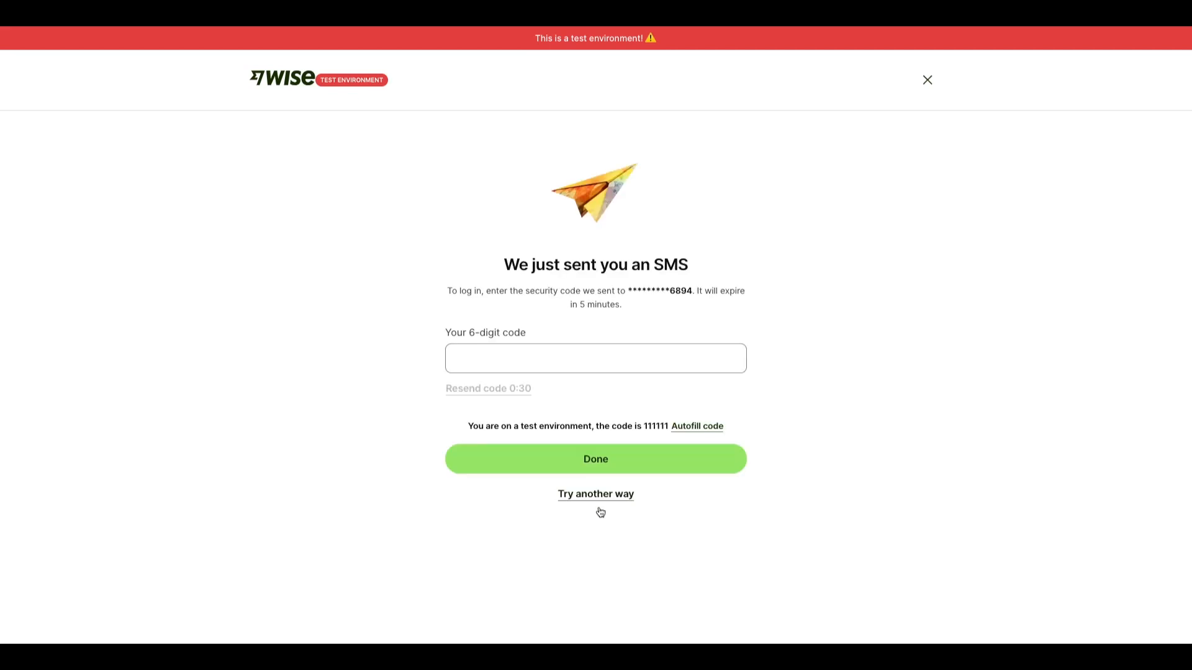
click(473, 352)
text(111111)
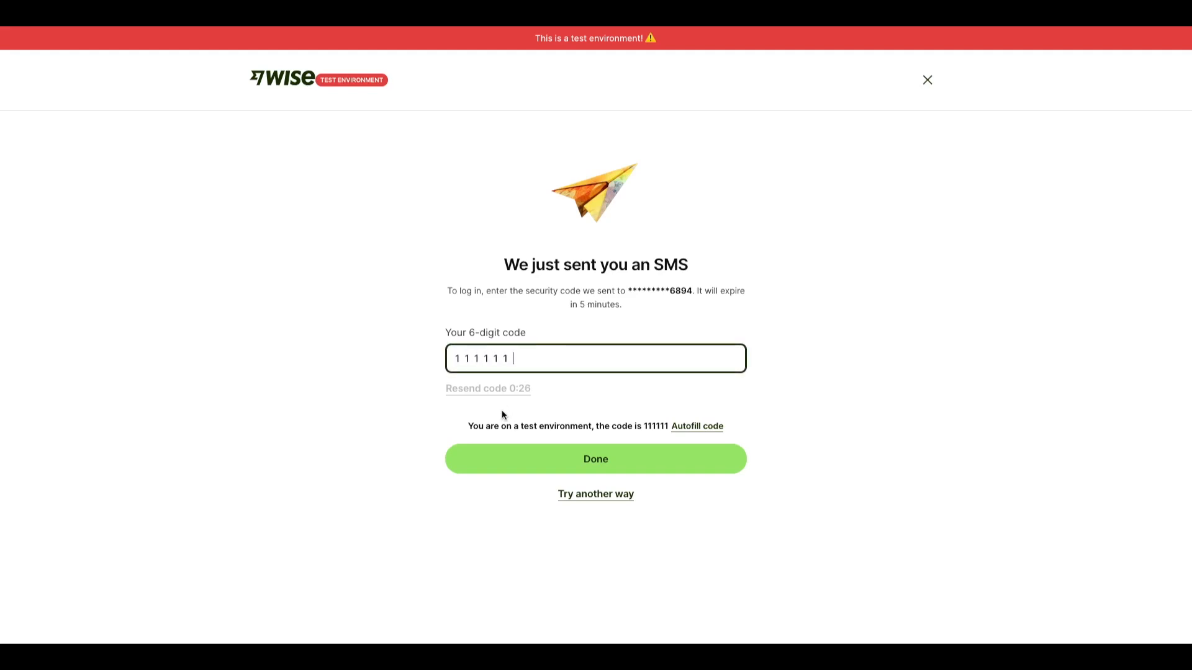
click(519, 459)
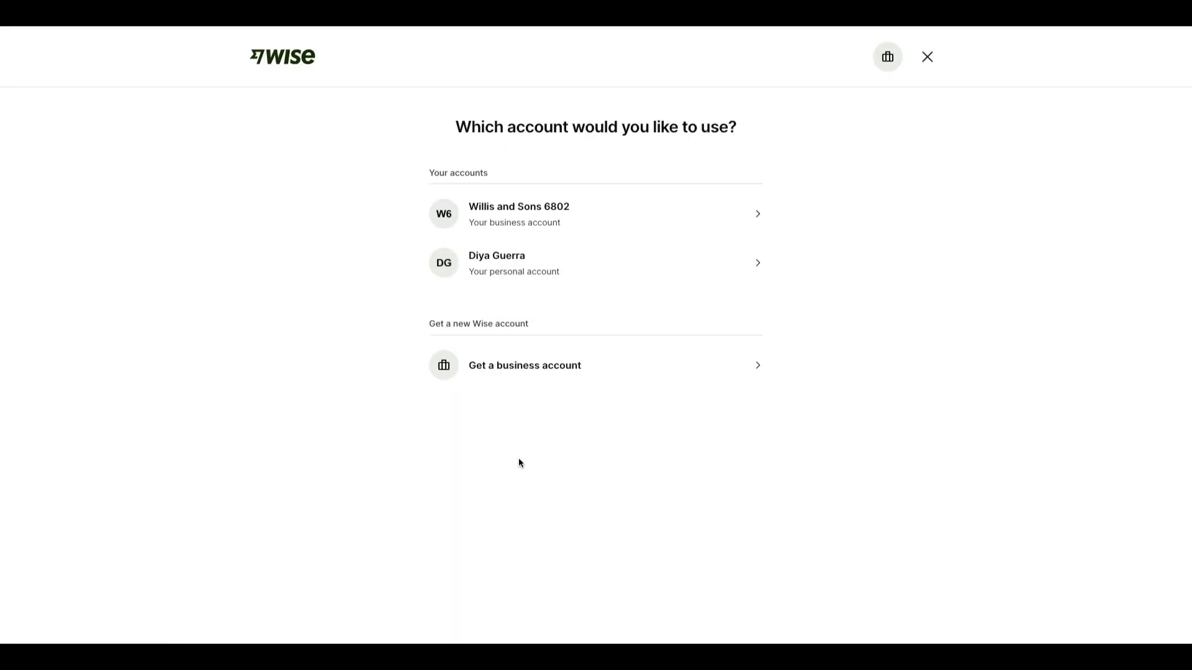
click(529, 213)
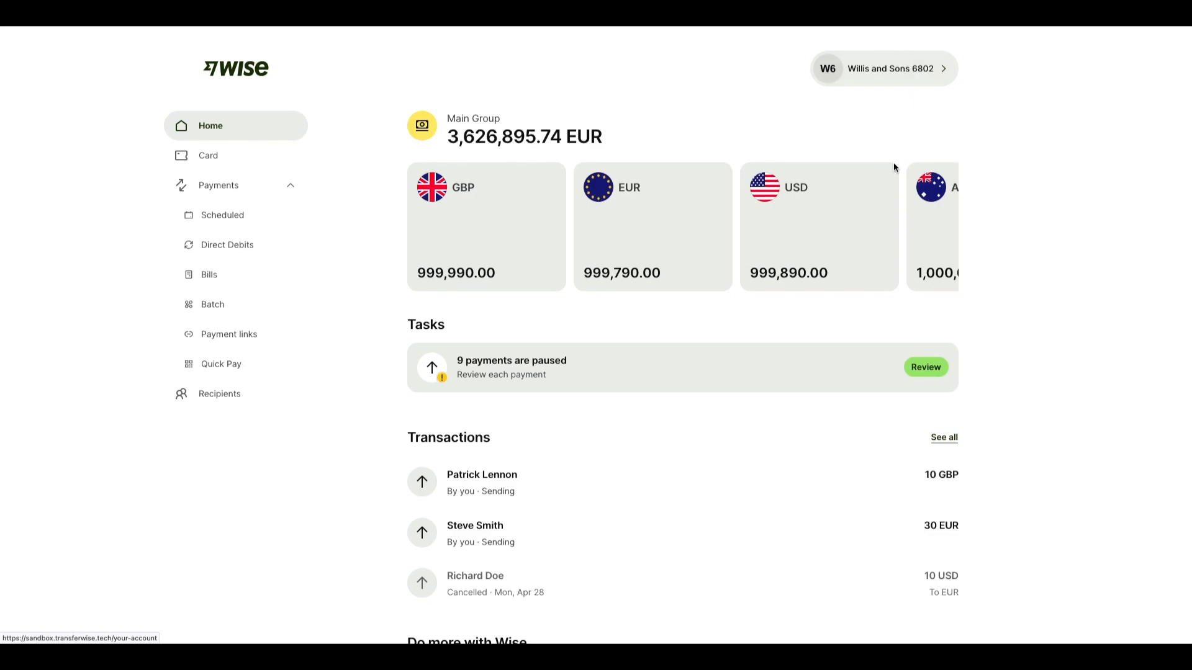
Step: Go to Integrations and tools > API tokens in the Wise business account settings
mouse_move(905, 173)
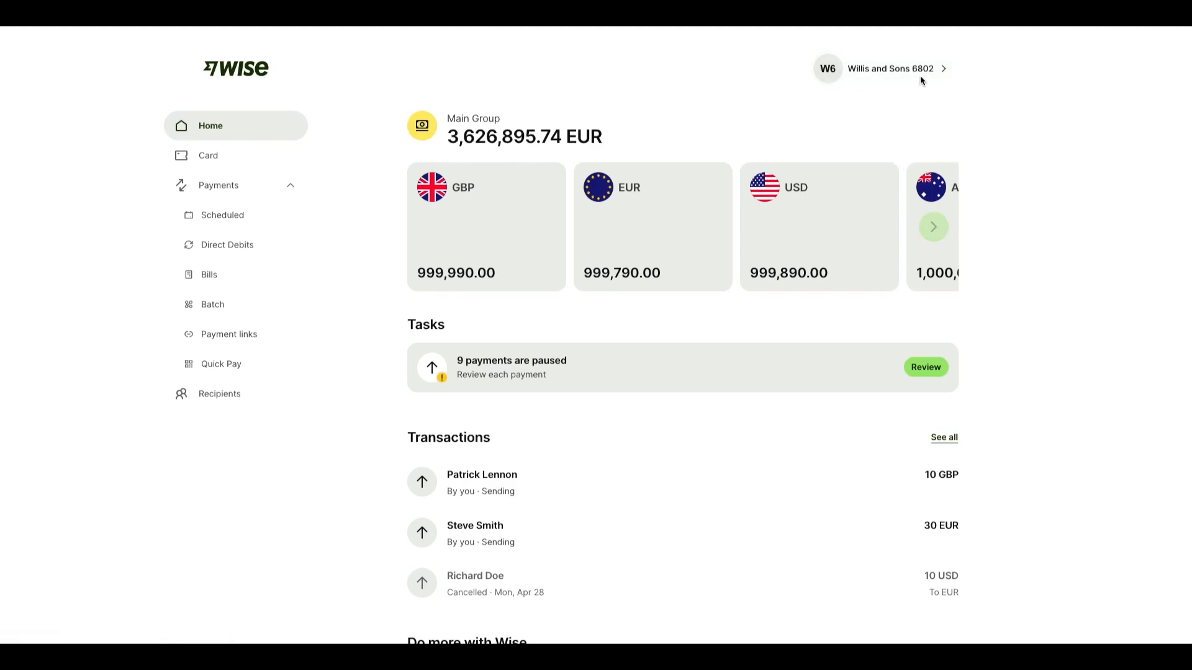
click(873, 66)
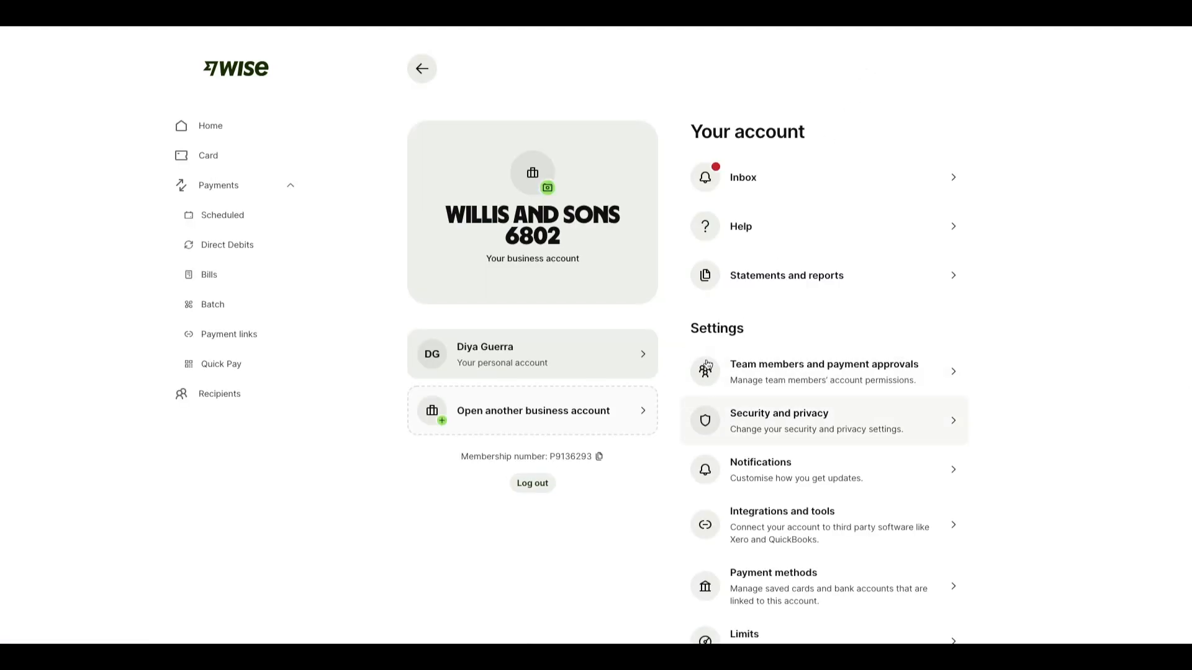
scroll(801, 414, down, 2)
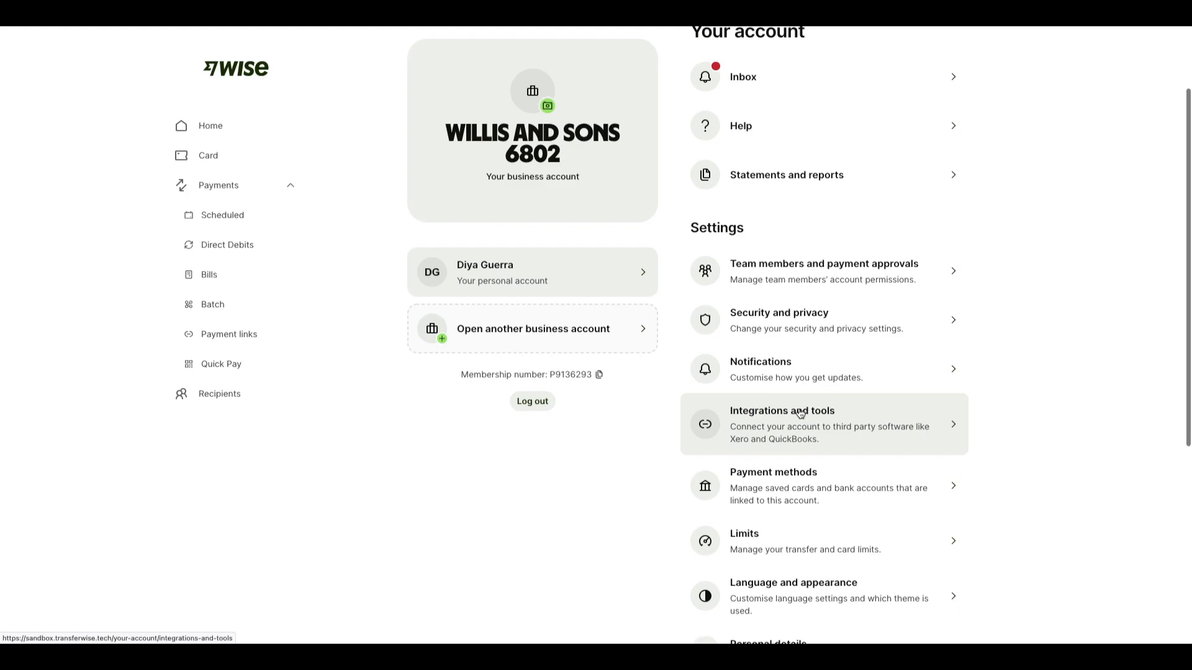
click(800, 414)
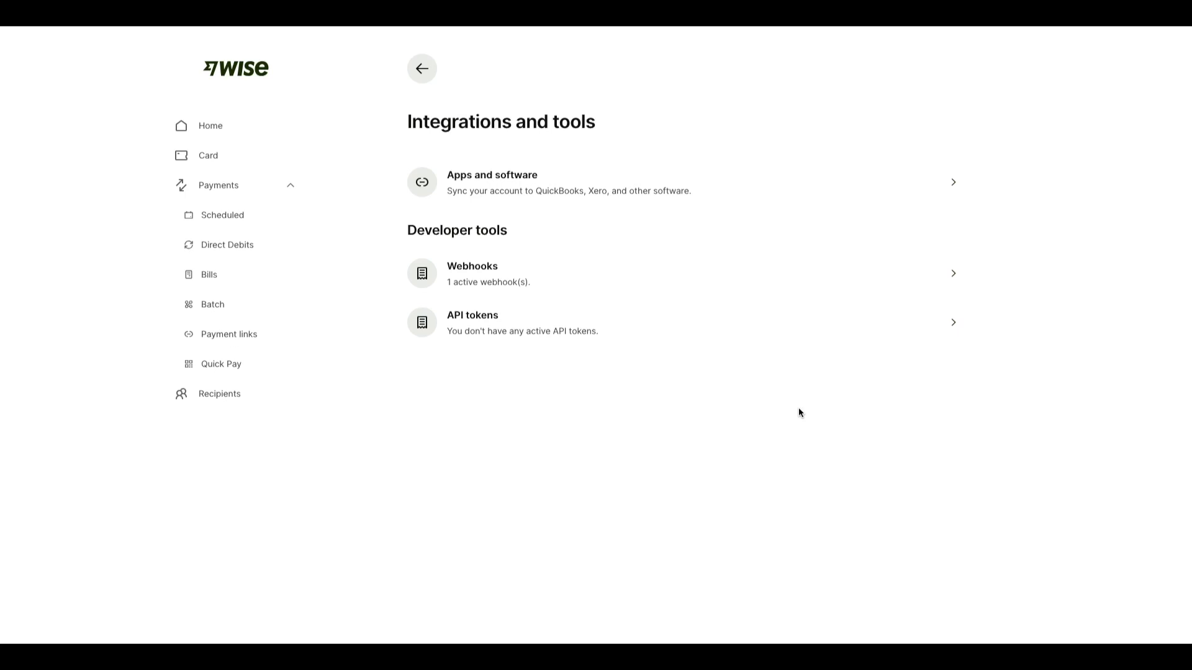
click(514, 329)
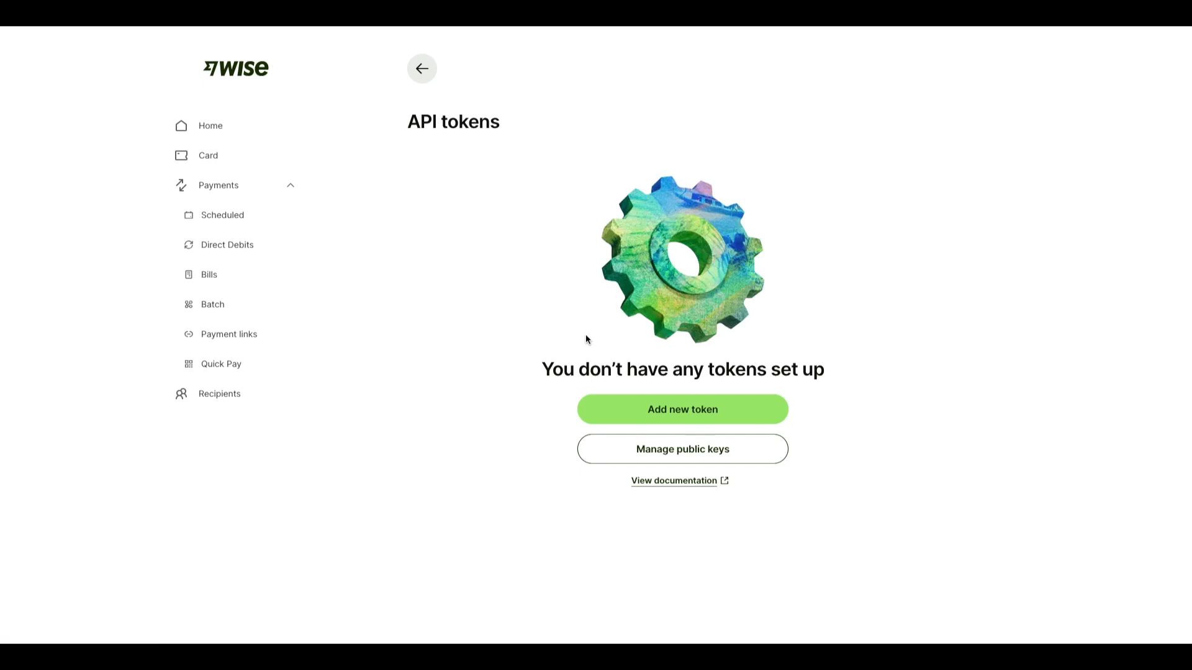
Step: Create a new Wise API token named 'Genius Referrals Payouts'
click(696, 413)
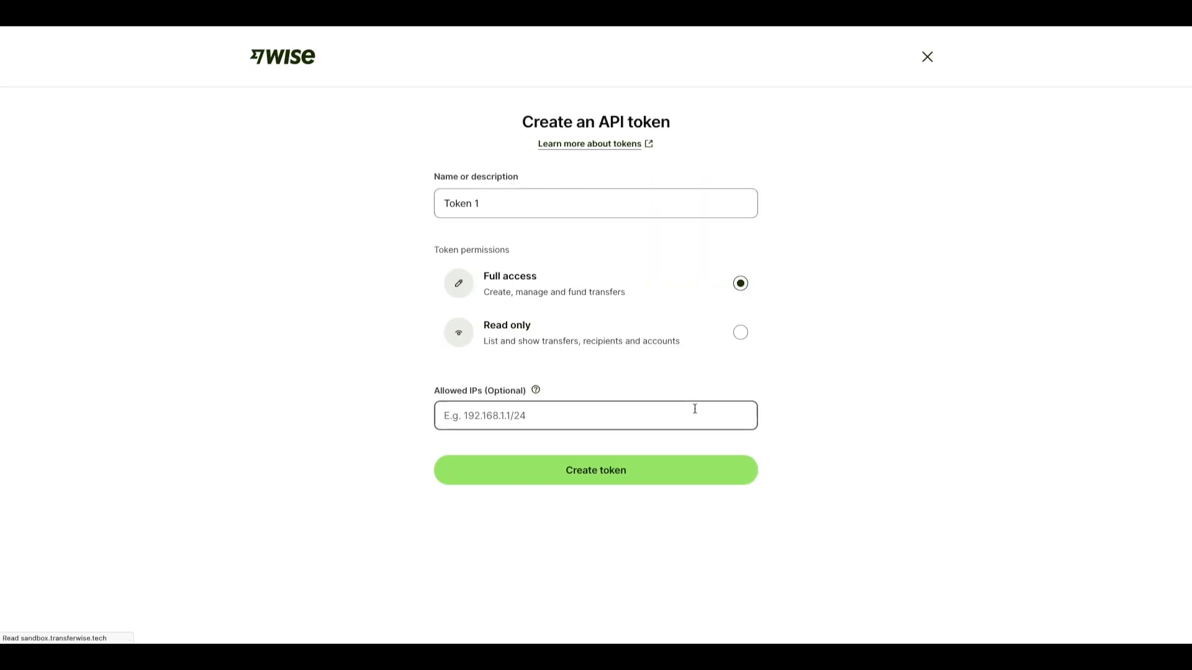
triple_click(505, 201)
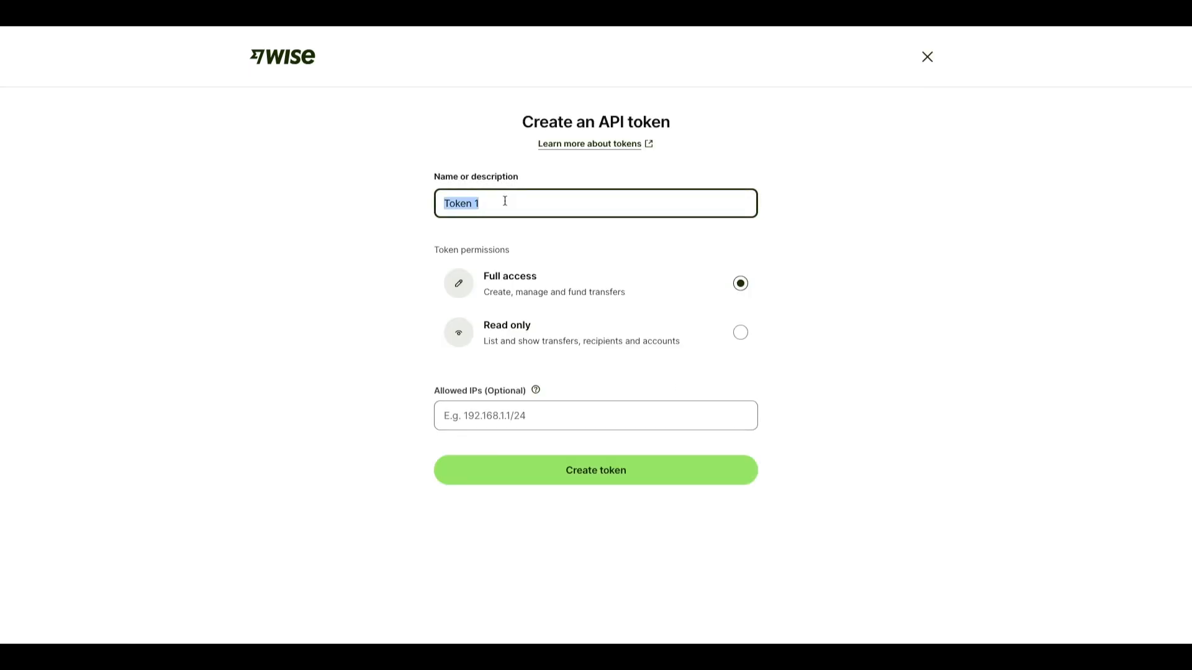
text(Genius)
key(BackSpace)
key(BackSpace)
text(us Referral)
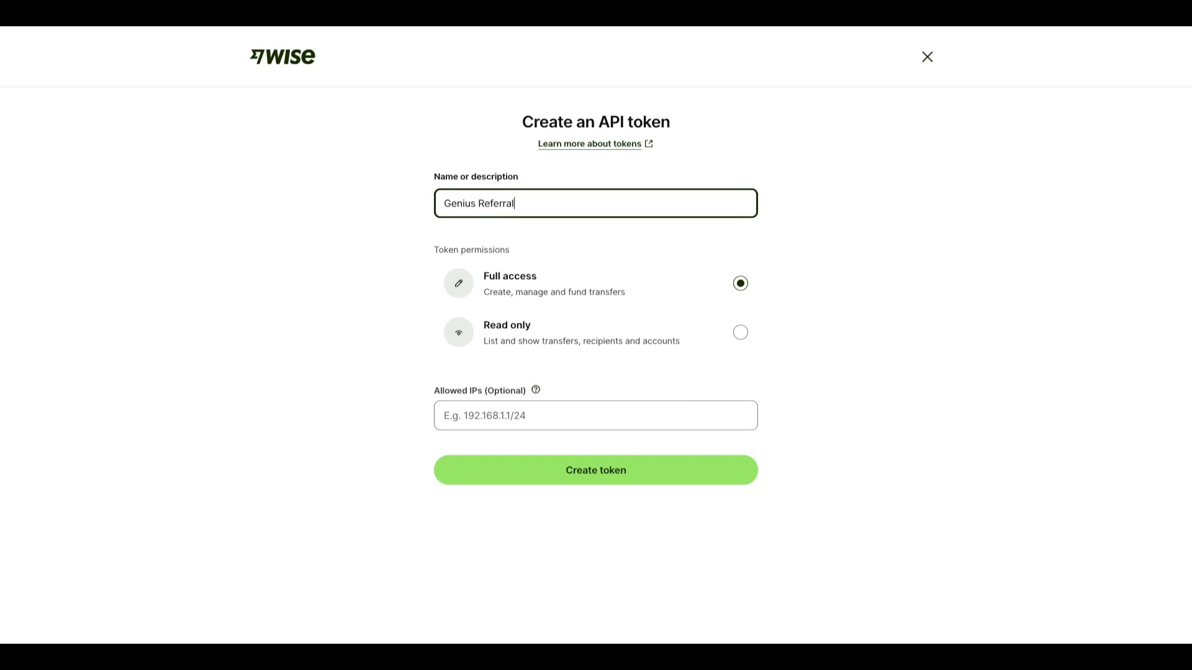
text(s Payouts)
click(647, 477)
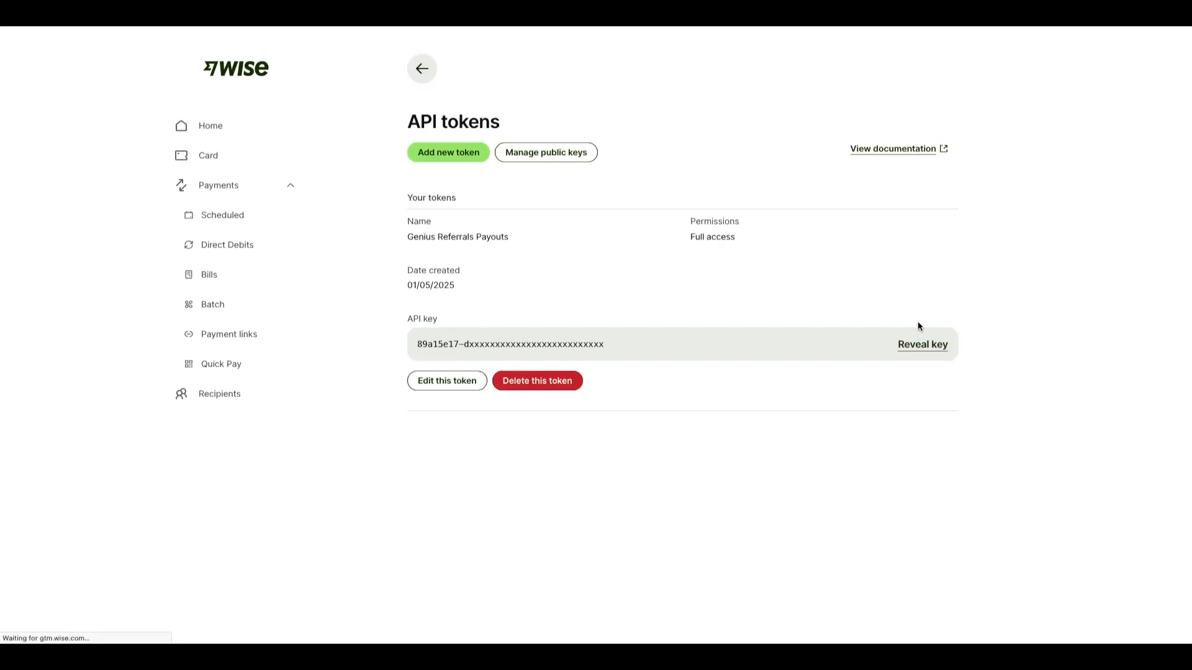
Step: Reveal the new token's full key by confirming the password, and copy it
click(930, 352)
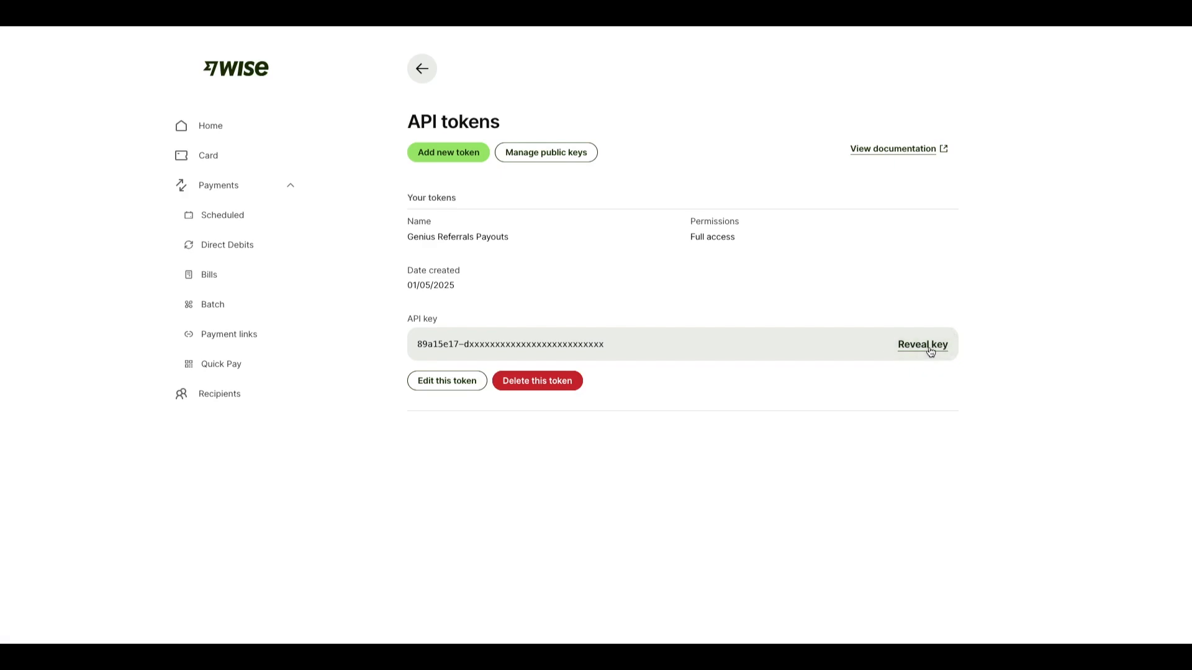
click(622, 407)
click(927, 344)
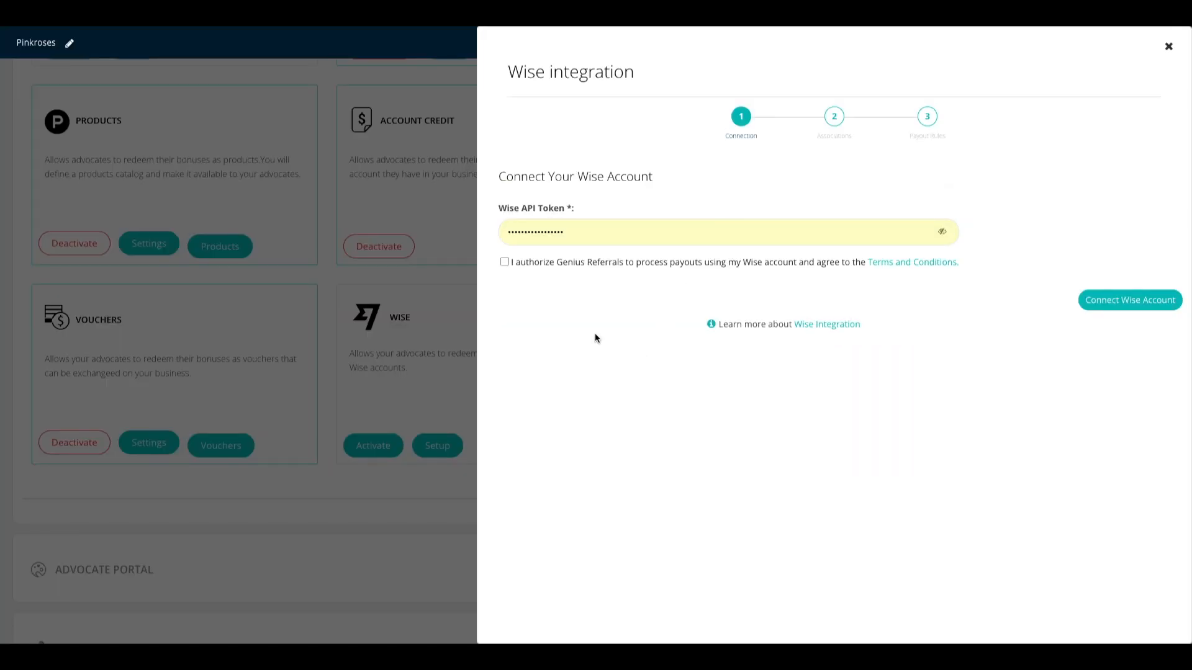
Step: Paste the Wise API token, tick the authorization box, and connect the Wise account
double_click(583, 236)
key(ctrl+v)
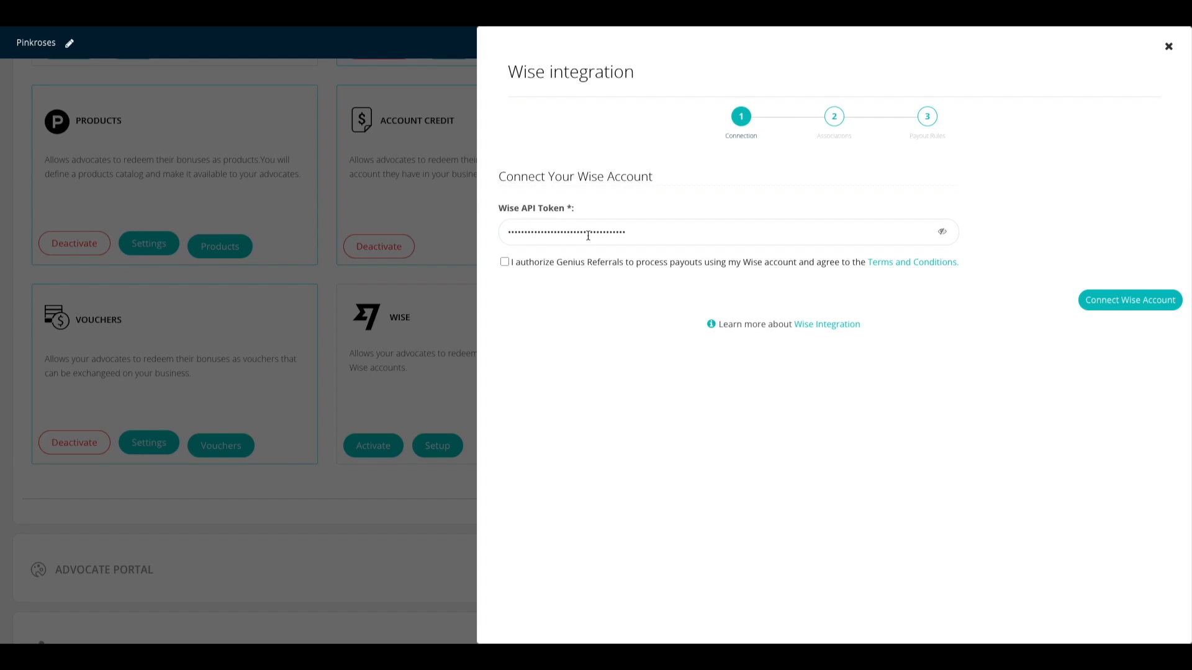
click(505, 262)
click(1133, 304)
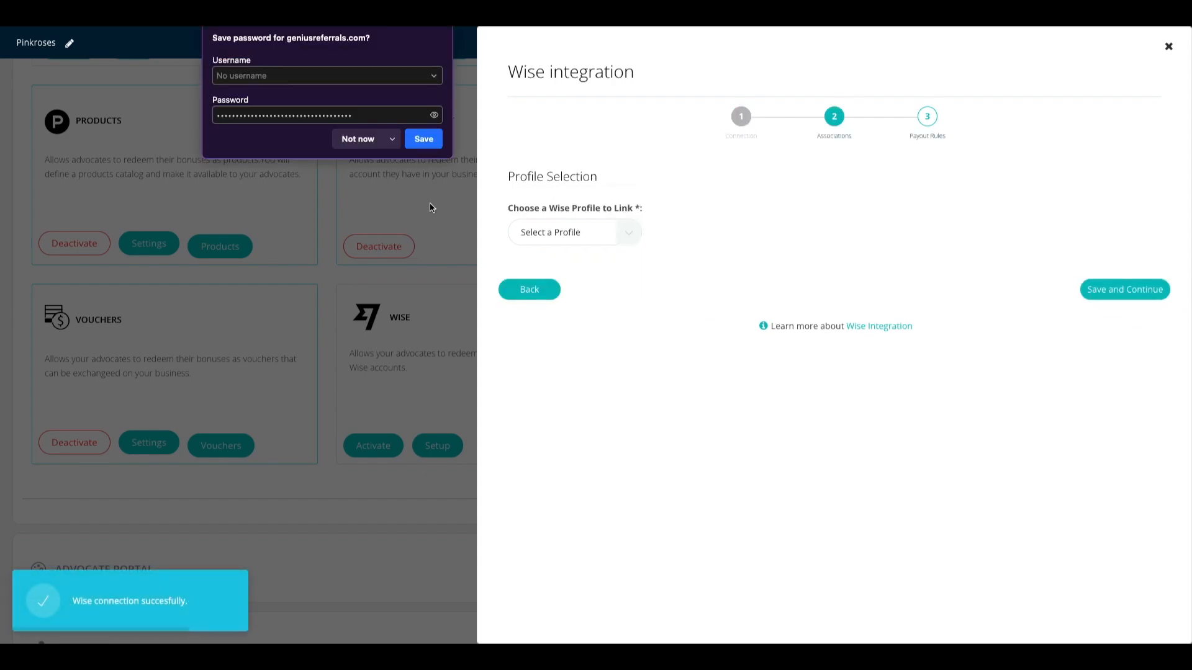
Step: Dismiss the browser's save-password prompt and link the only available Wise profile
click(366, 141)
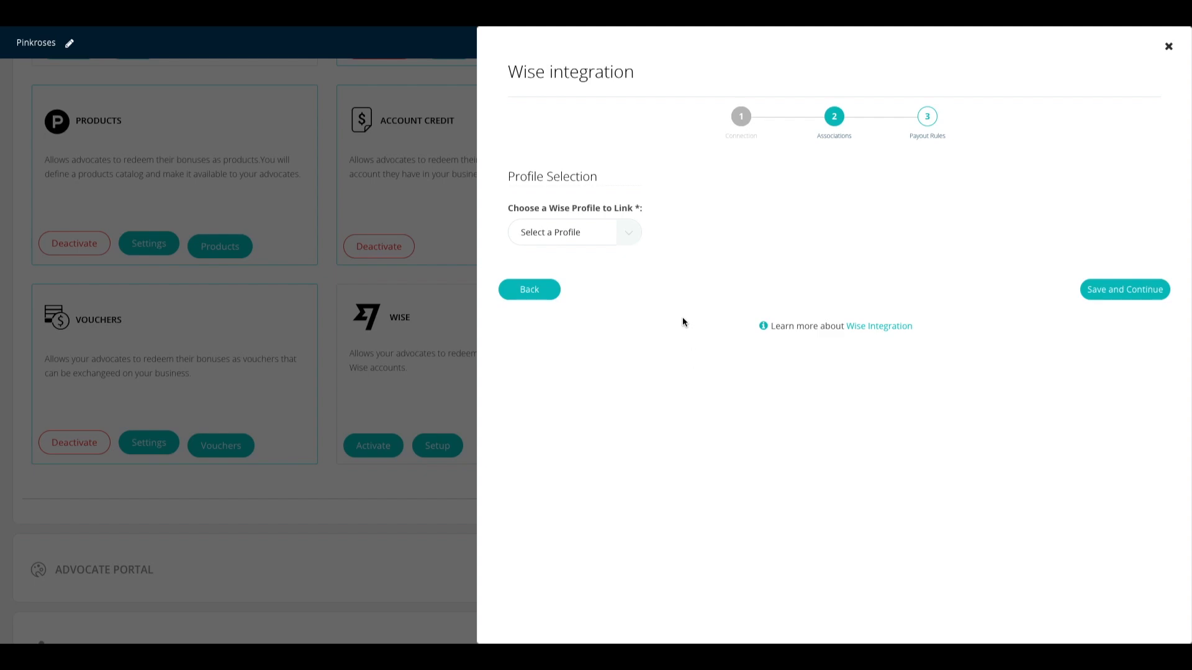
click(629, 232)
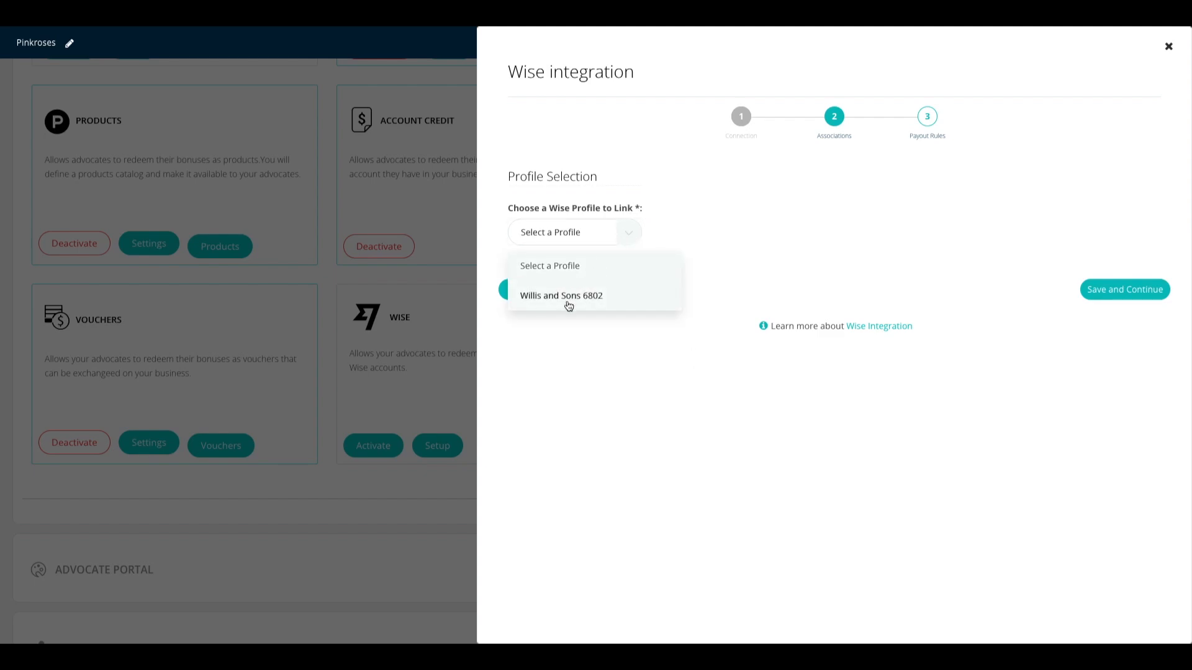
click(568, 306)
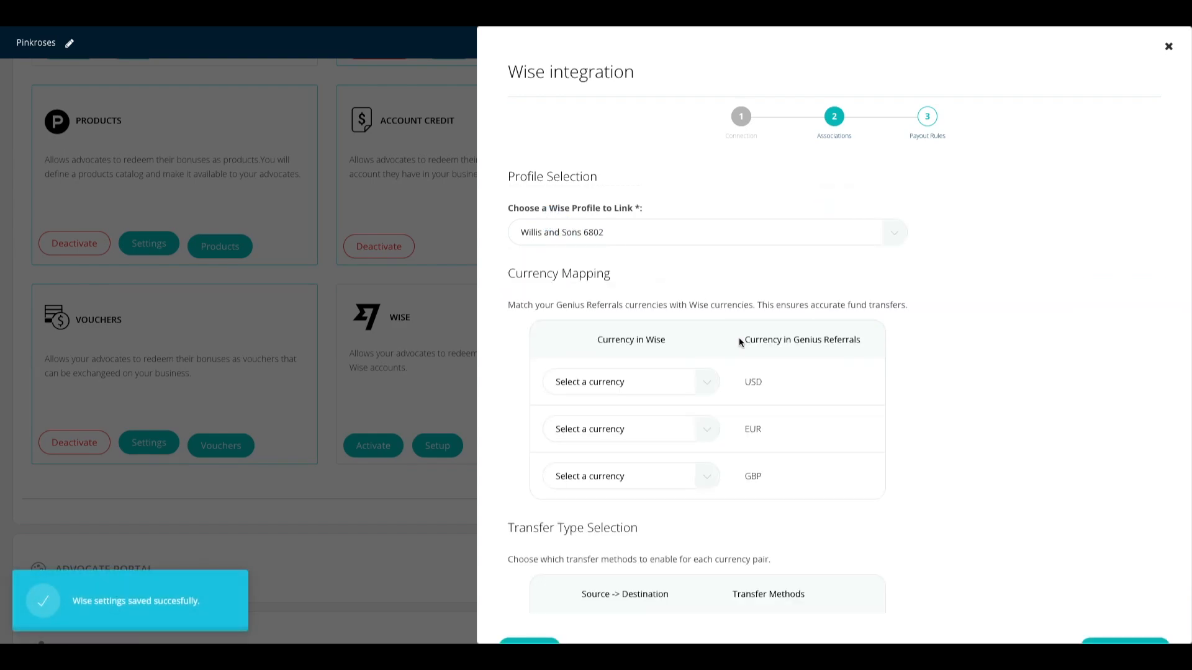
scroll(987, 338, down, 1)
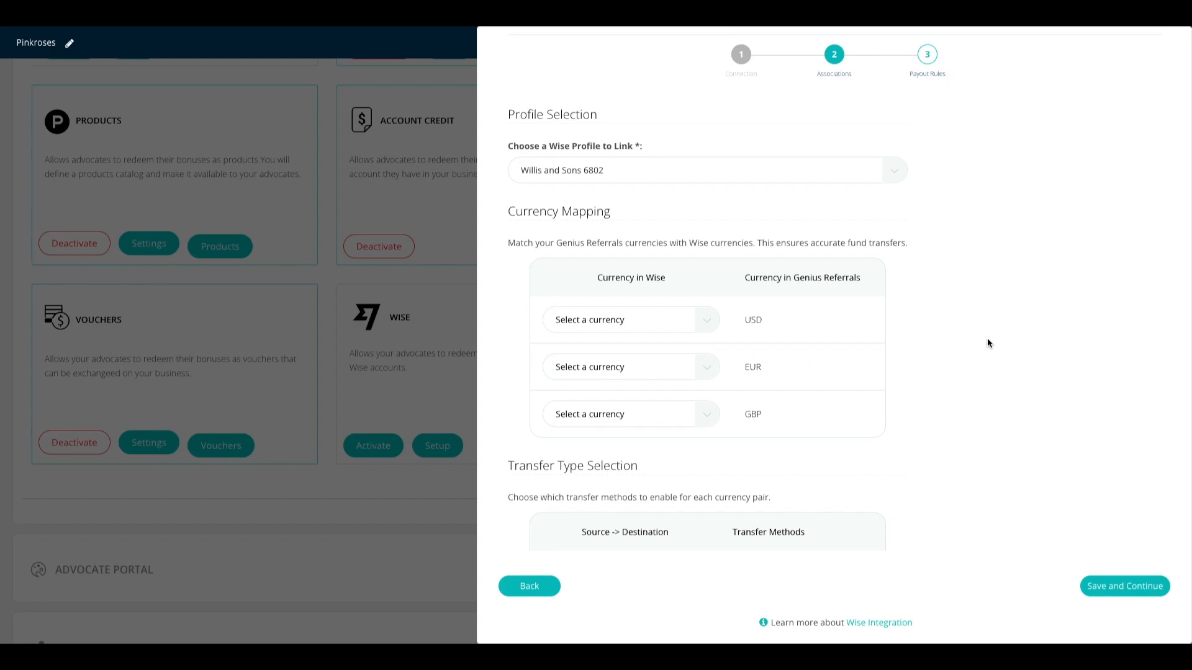
Step: Map the USD row to the Wise USD currency
click(711, 319)
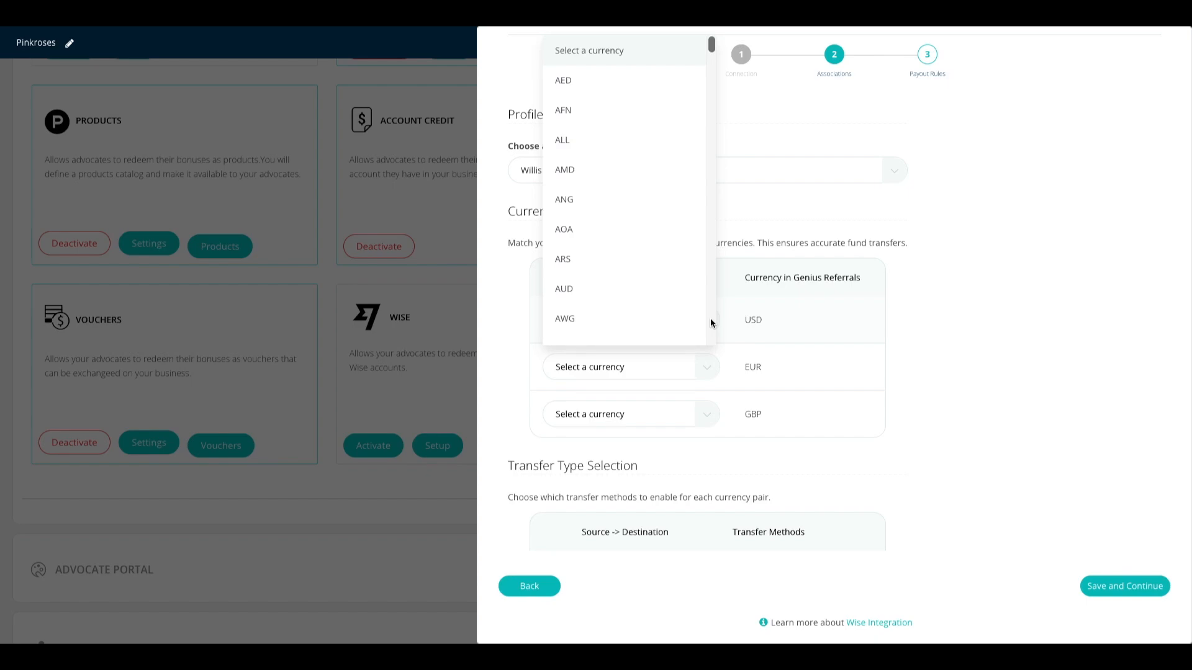
scroll(711, 323, down, 20)
scroll(603, 224, down, 10)
scroll(602, 224, down, 14)
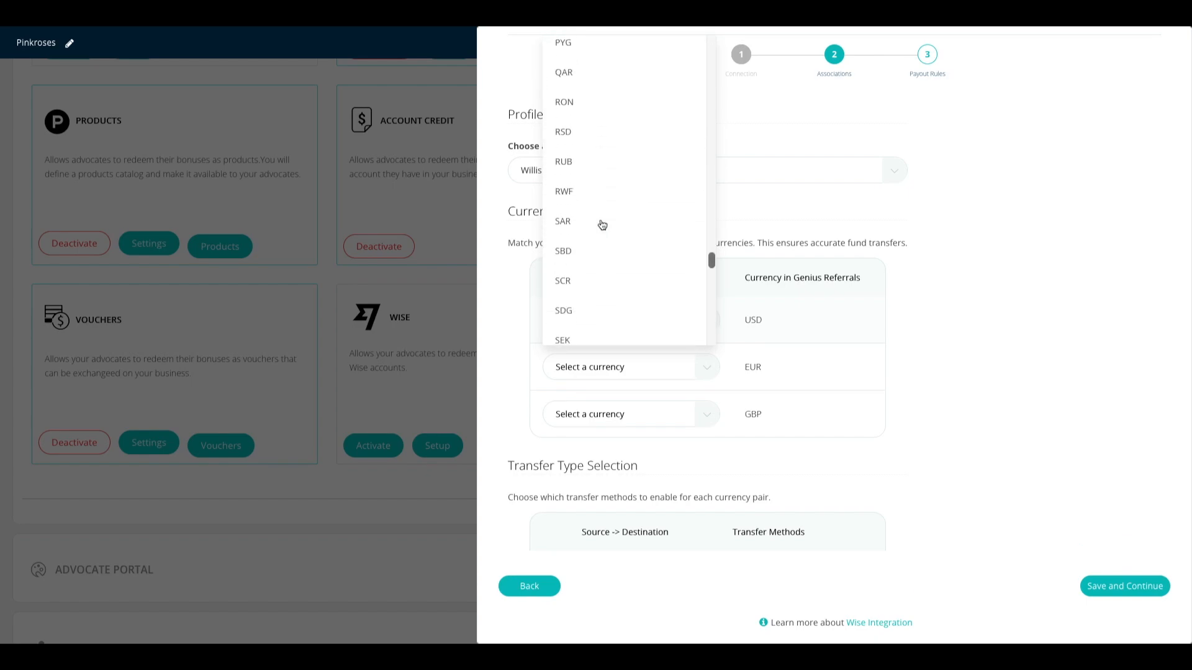
scroll(602, 225, down, 5)
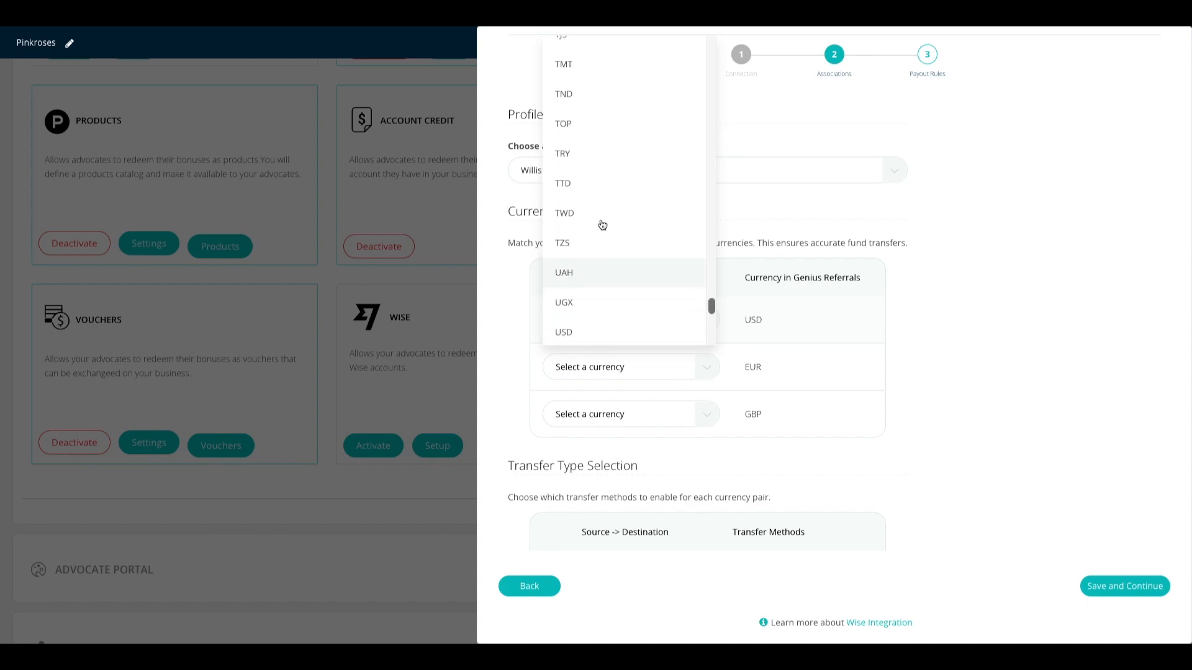
click(574, 199)
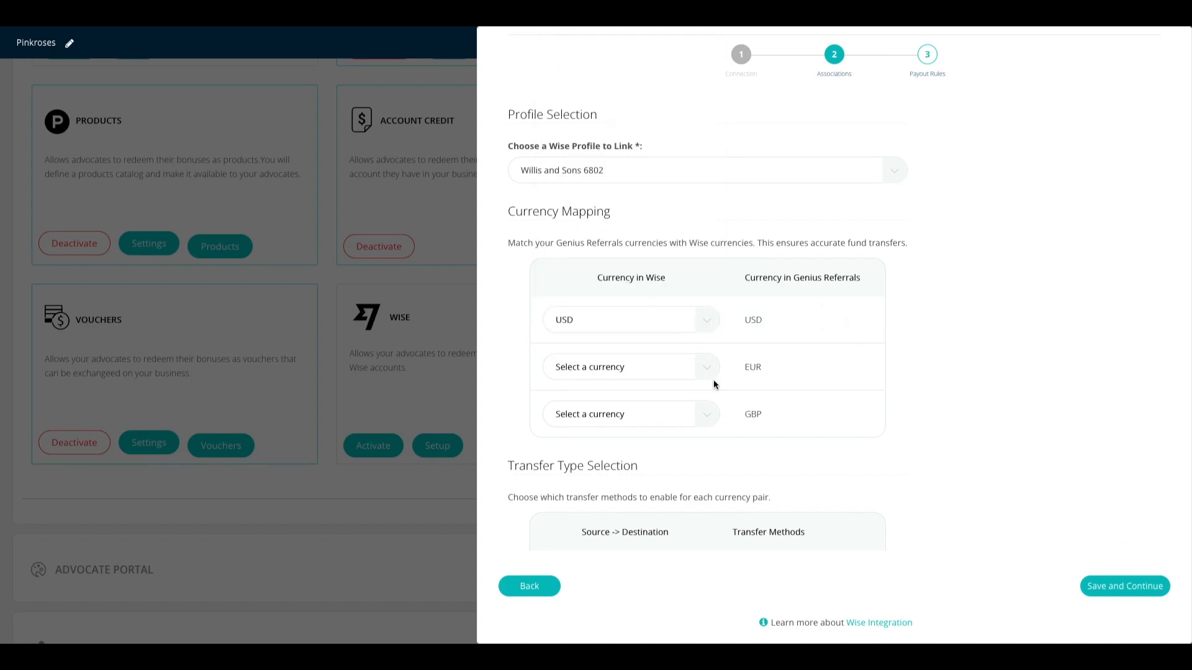
Step: Map the EUR and GBP rows to the Wise EUR and GBP currencies
click(706, 365)
scroll(657, 397, down, 5)
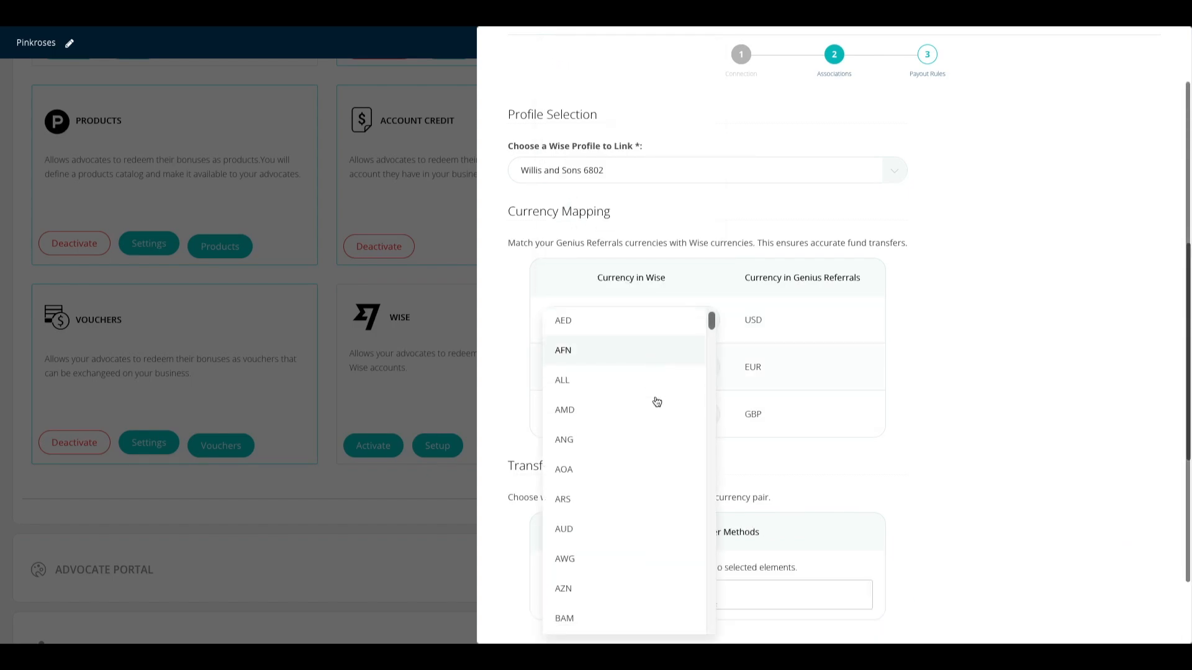
scroll(656, 402, down, 5)
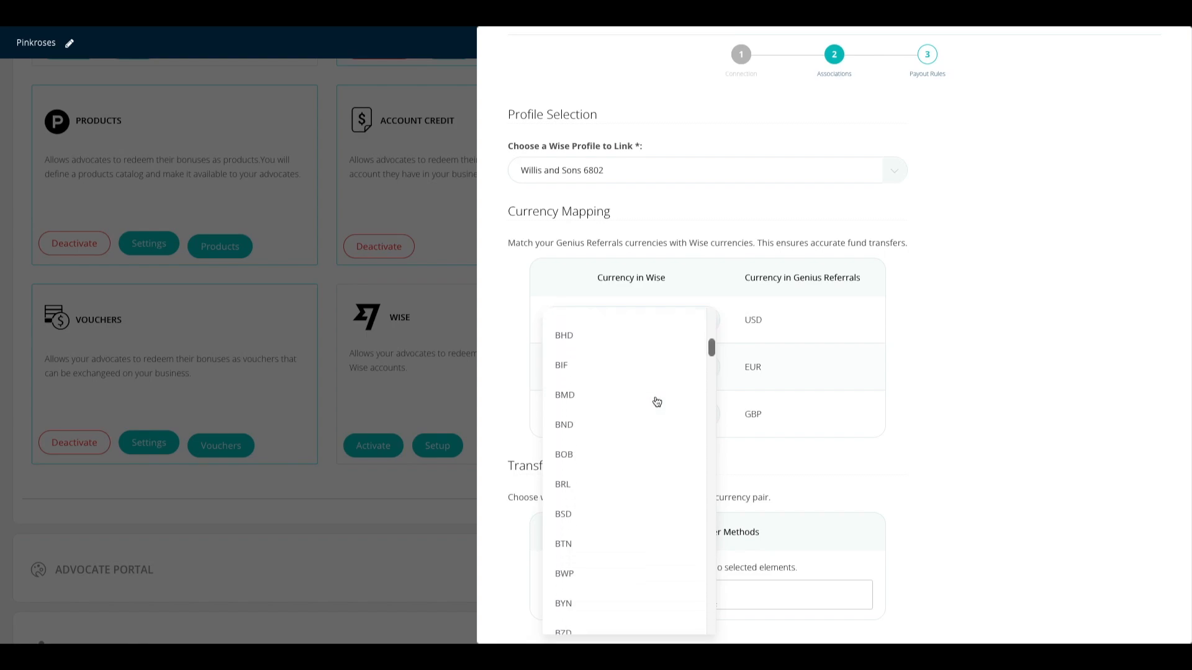
scroll(657, 401, down, 5)
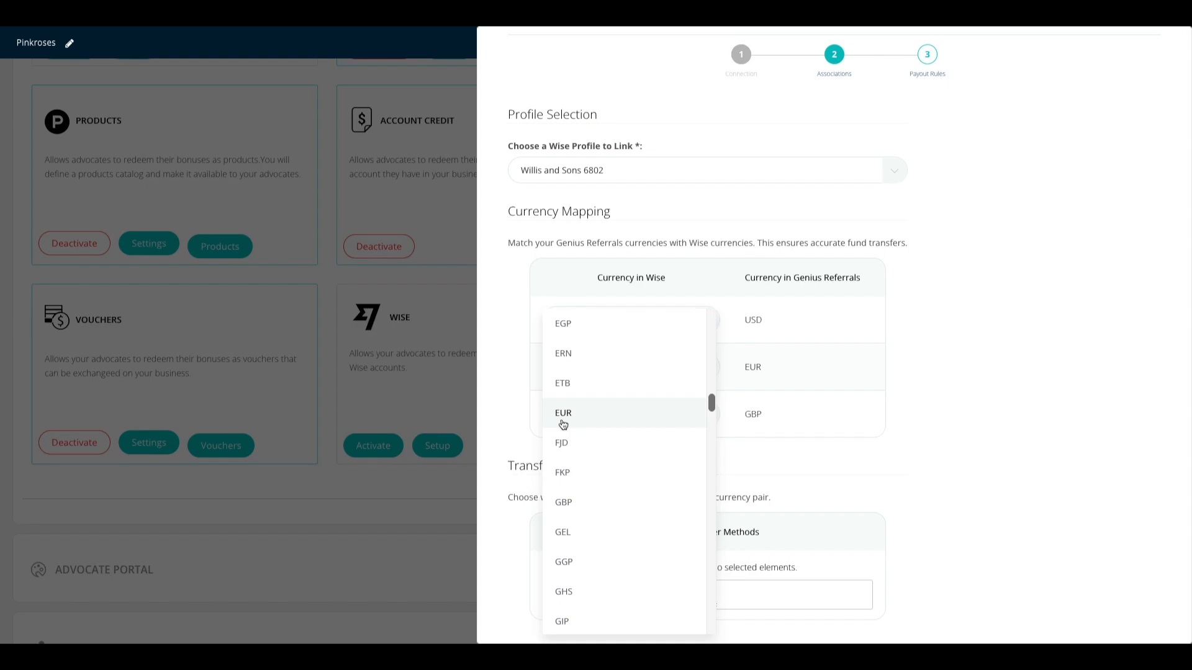
click(577, 414)
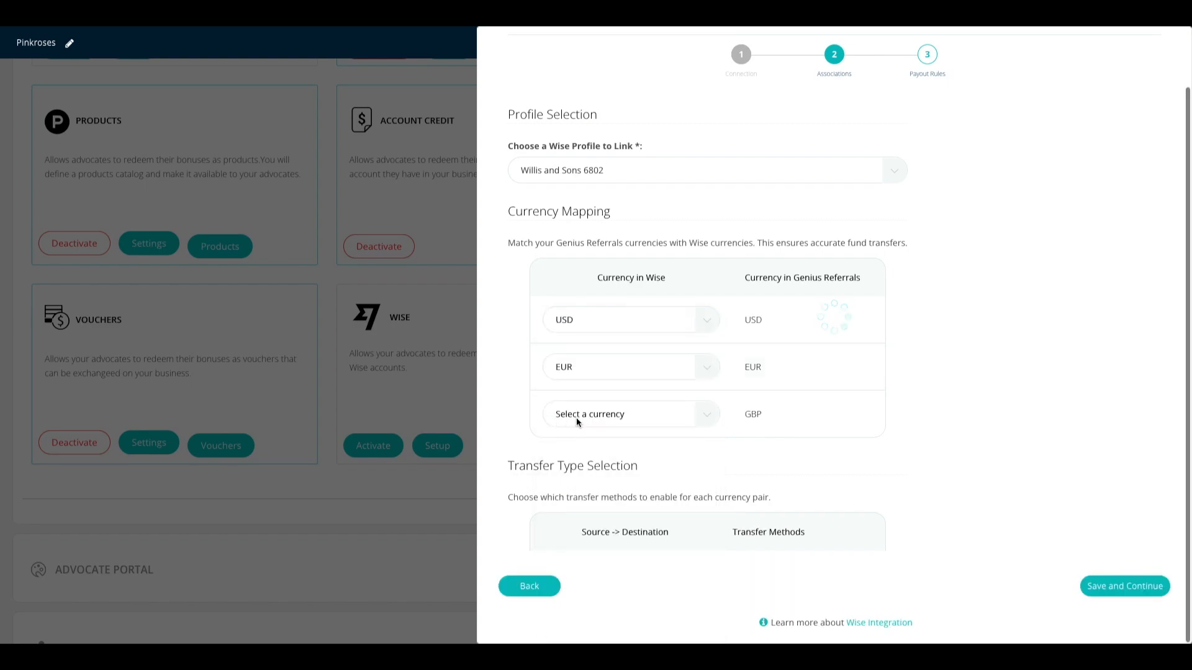
click(703, 417)
scroll(632, 452, down, 3)
scroll(633, 452, down, 5)
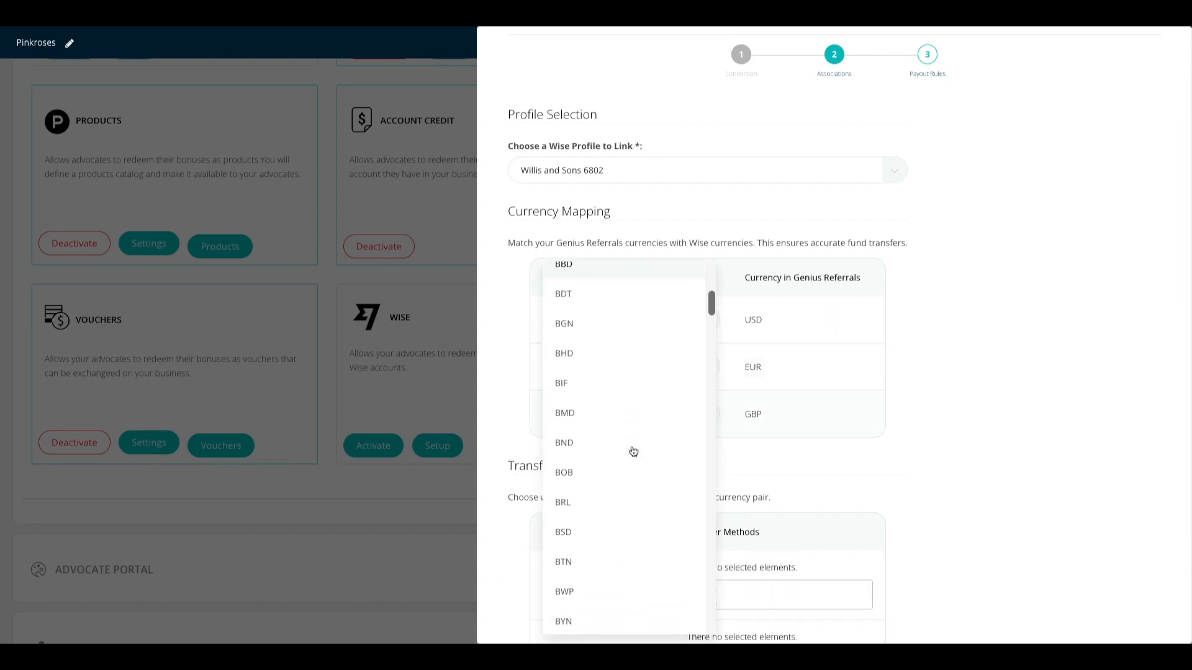
scroll(633, 451, down, 10)
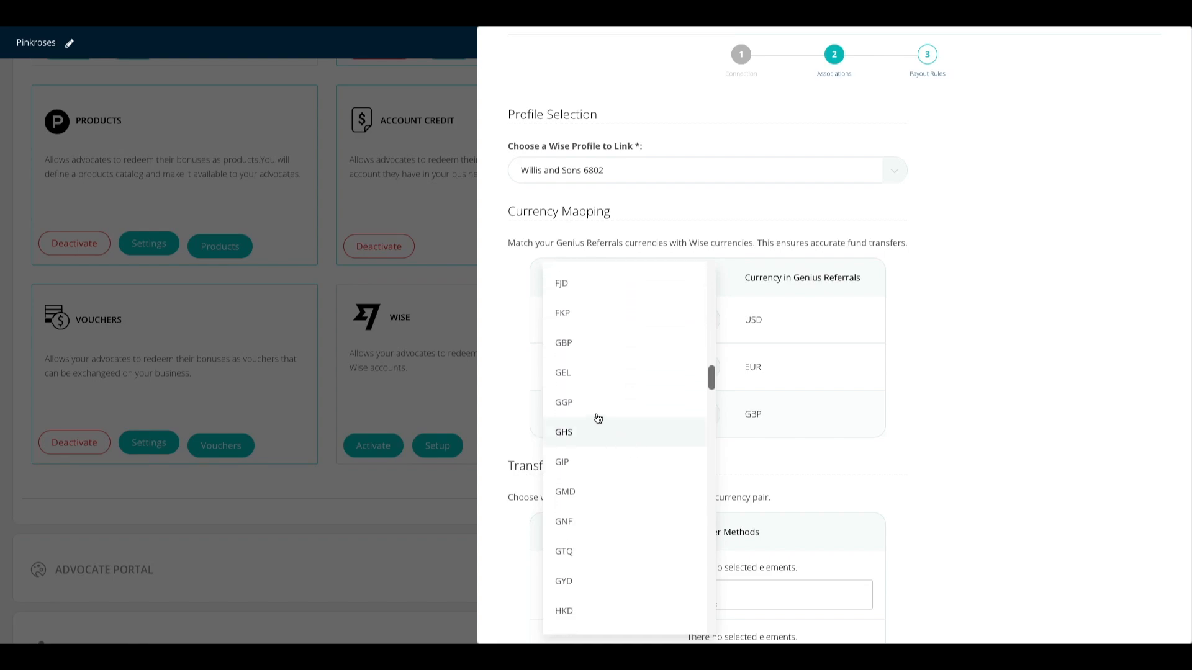
click(578, 345)
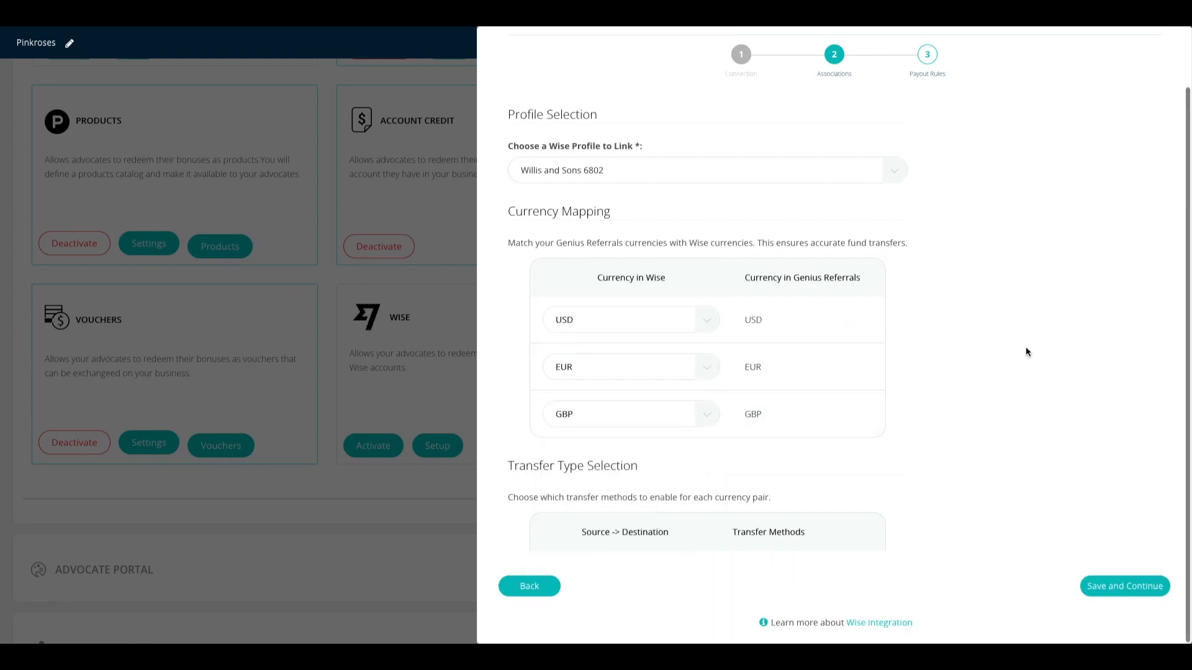
scroll(998, 351, down, 5)
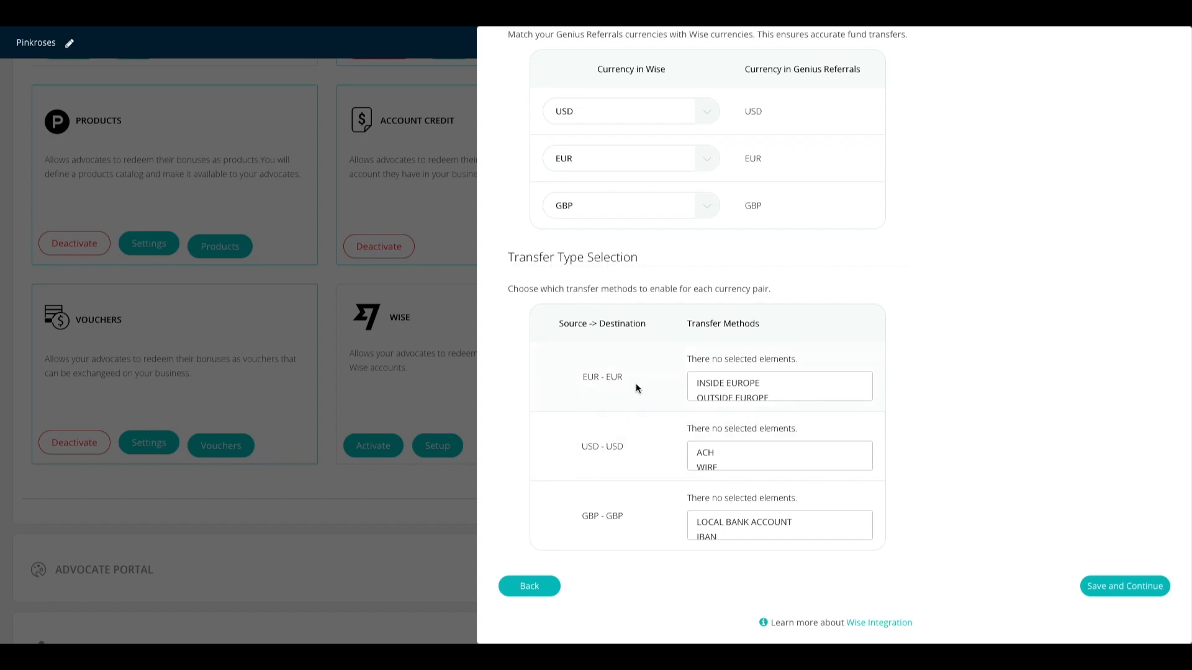
Step: Enable INSIDE EUROPE for EUR-EUR and ACH plus WIRE for USD-USD transfers
click(719, 383)
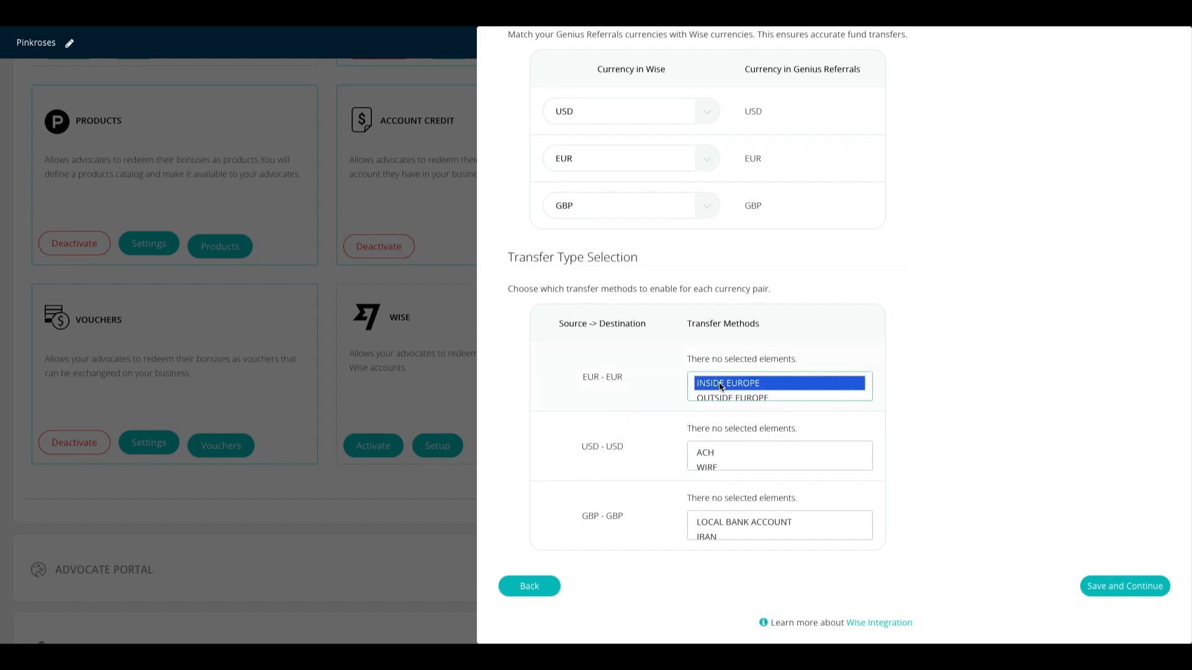
scroll(719, 388, down, 1)
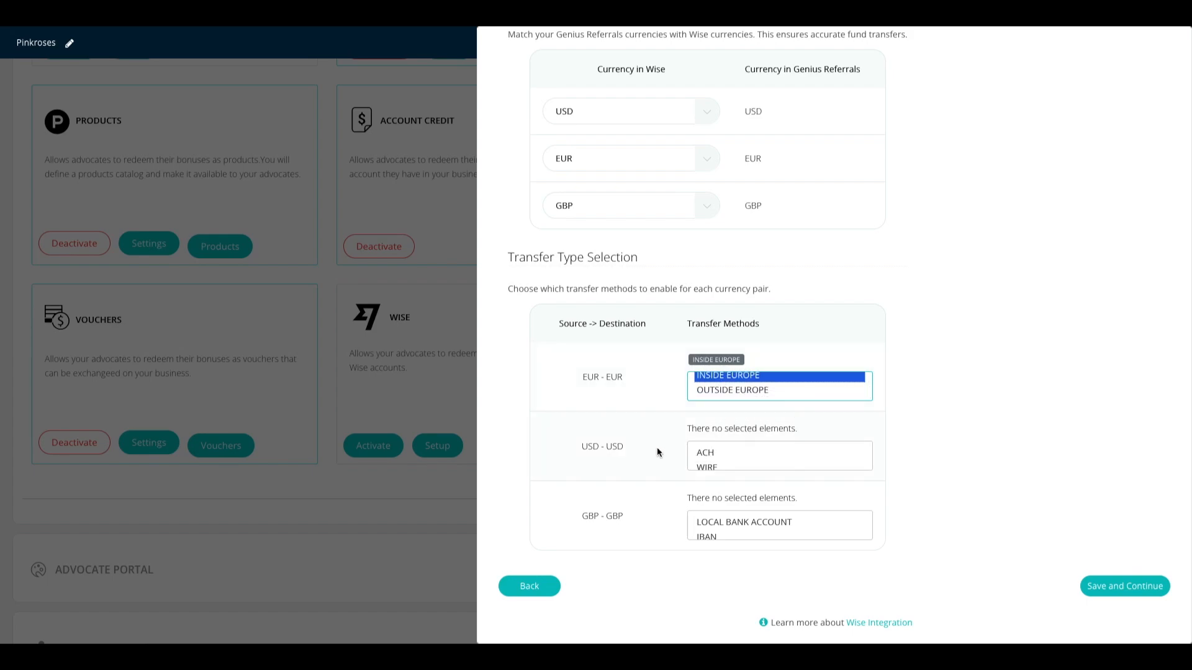
scroll(657, 452, down, 1)
click(707, 453)
scroll(707, 455, down, 1)
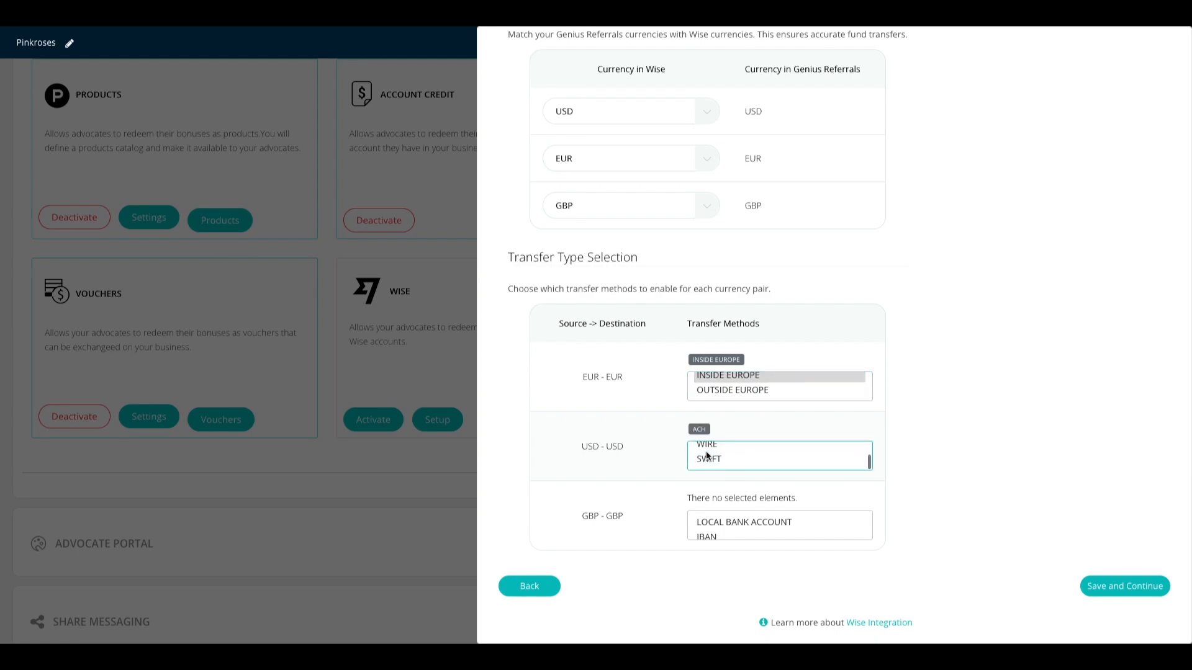
click(707, 449)
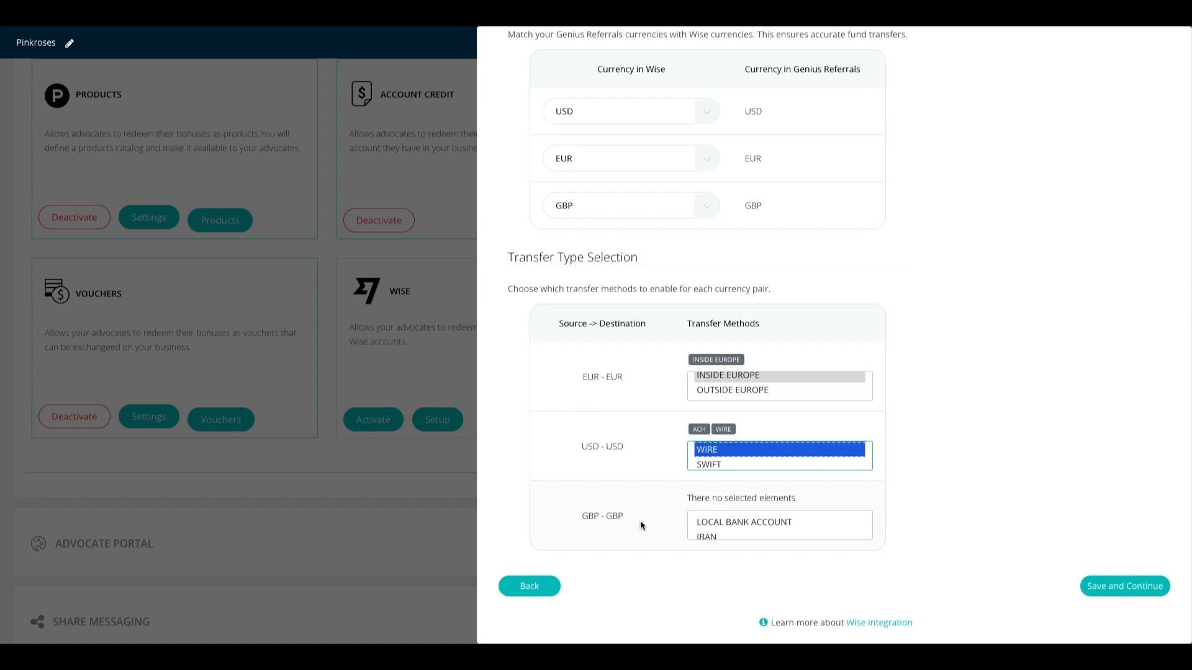
Step: Enable LOCAL BANK ACCOUNT and IBAN transfers for GBP-GBP
click(726, 521)
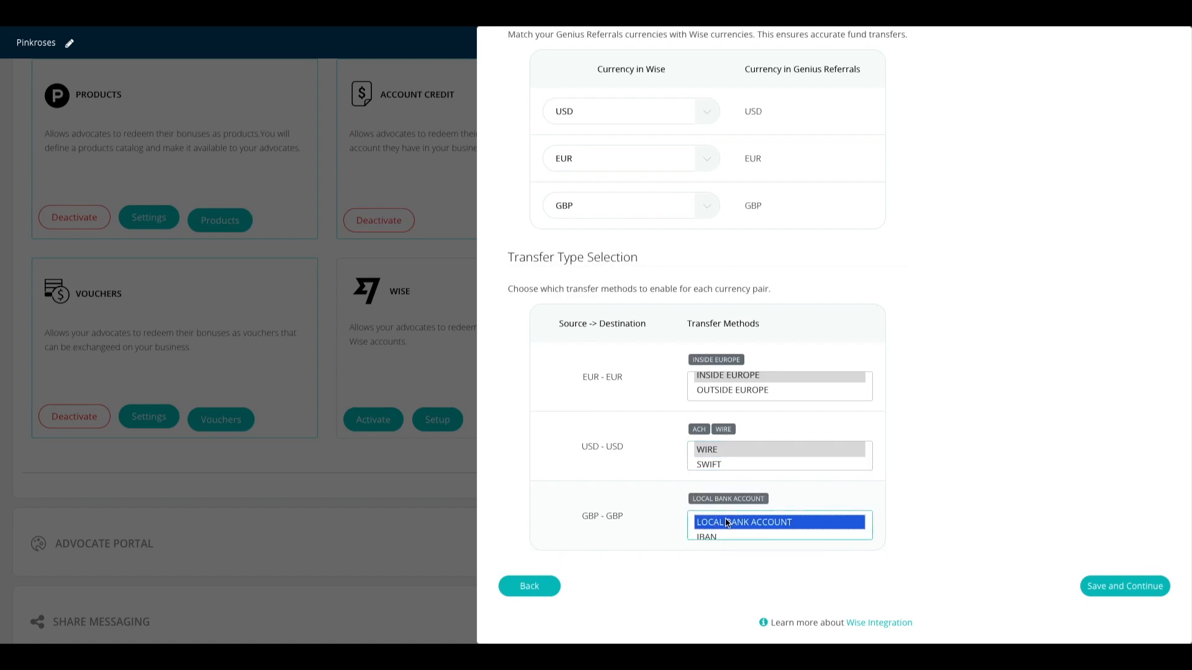
click(711, 536)
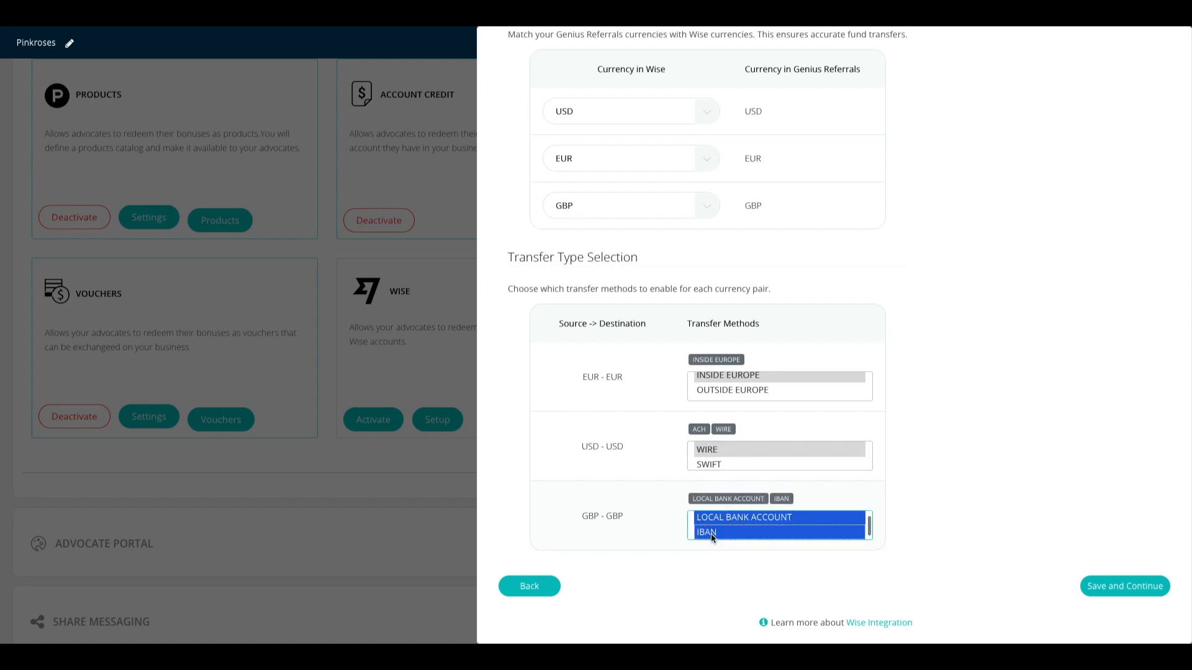
click(947, 488)
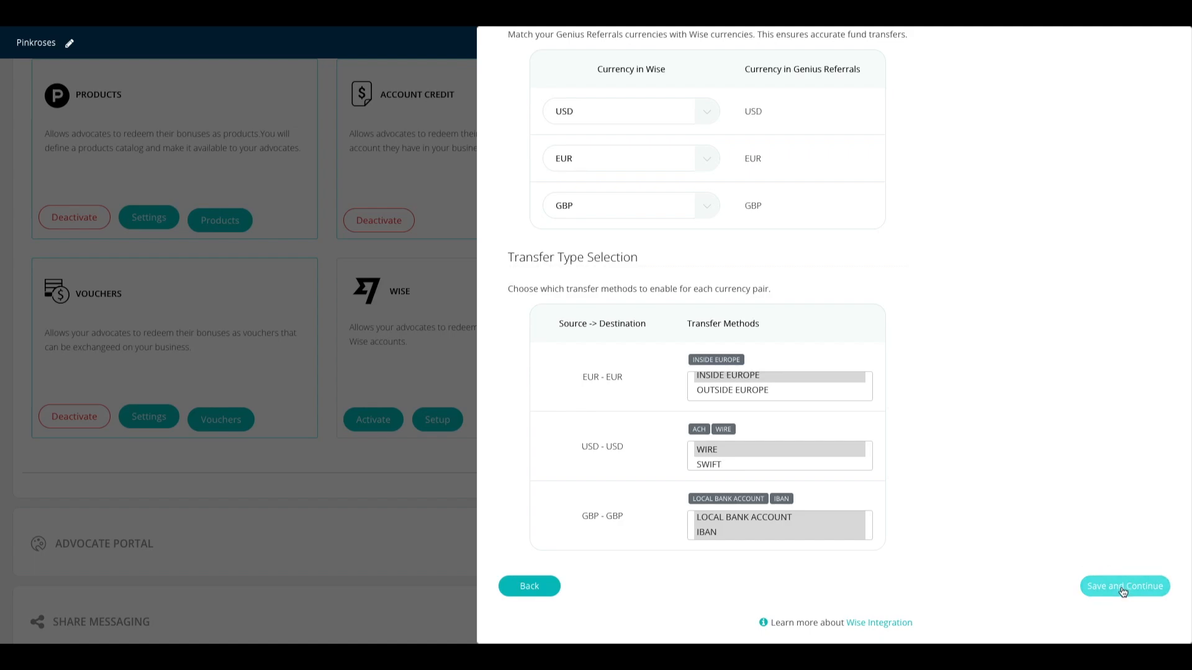
scroll(1075, 493, down, 1)
scroll(1075, 494, up, 1)
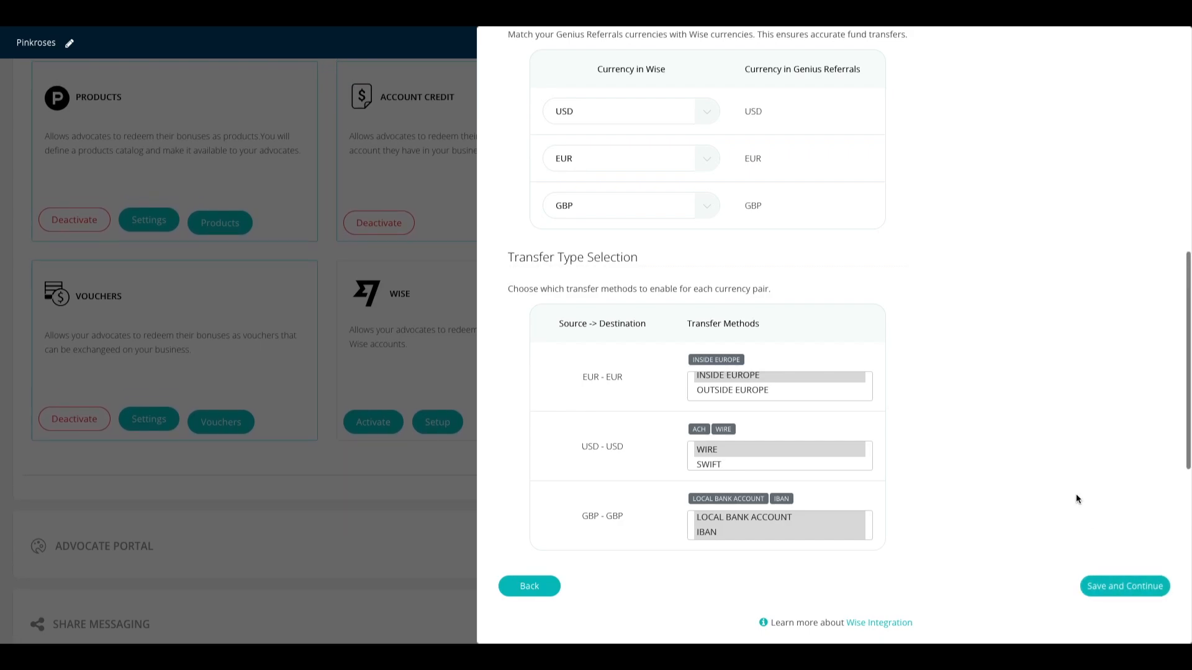
Step: Save the associations and set Payout Creation & Approval to On Approval
click(1118, 595)
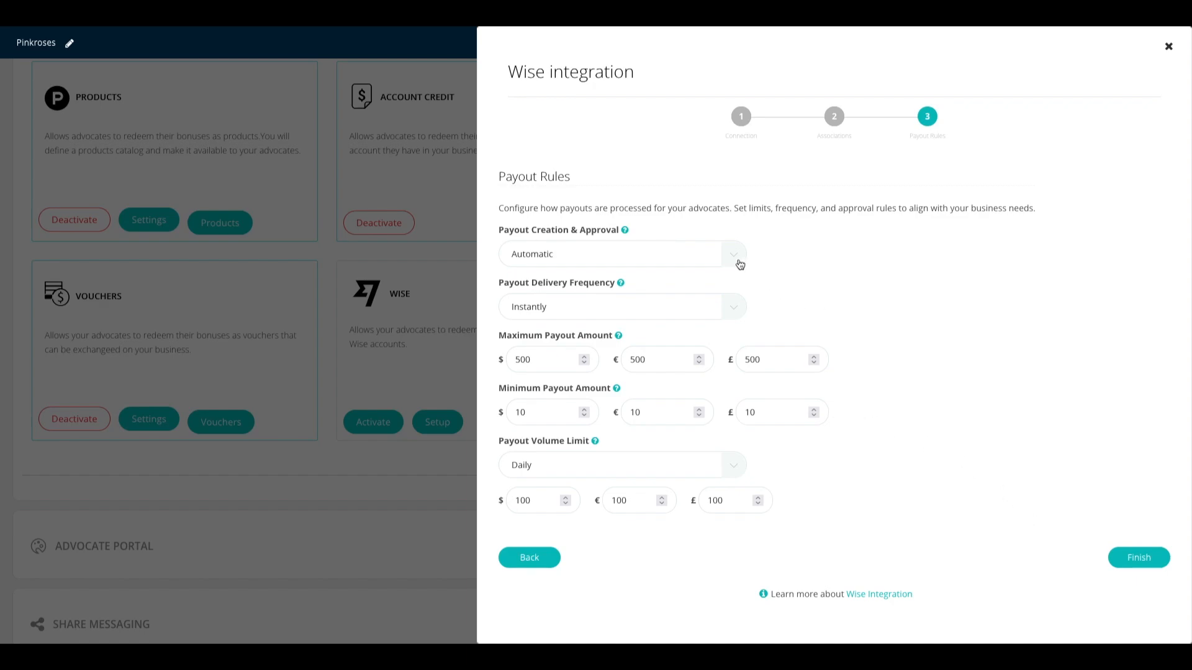
mouse_move(626, 233)
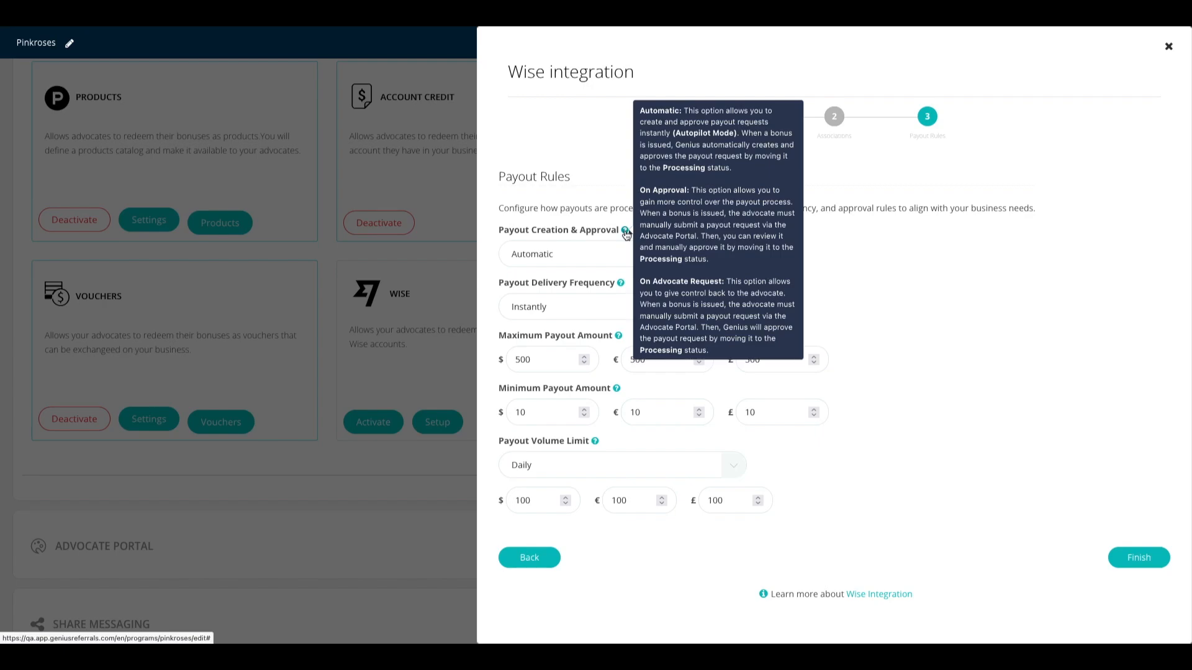
click(592, 254)
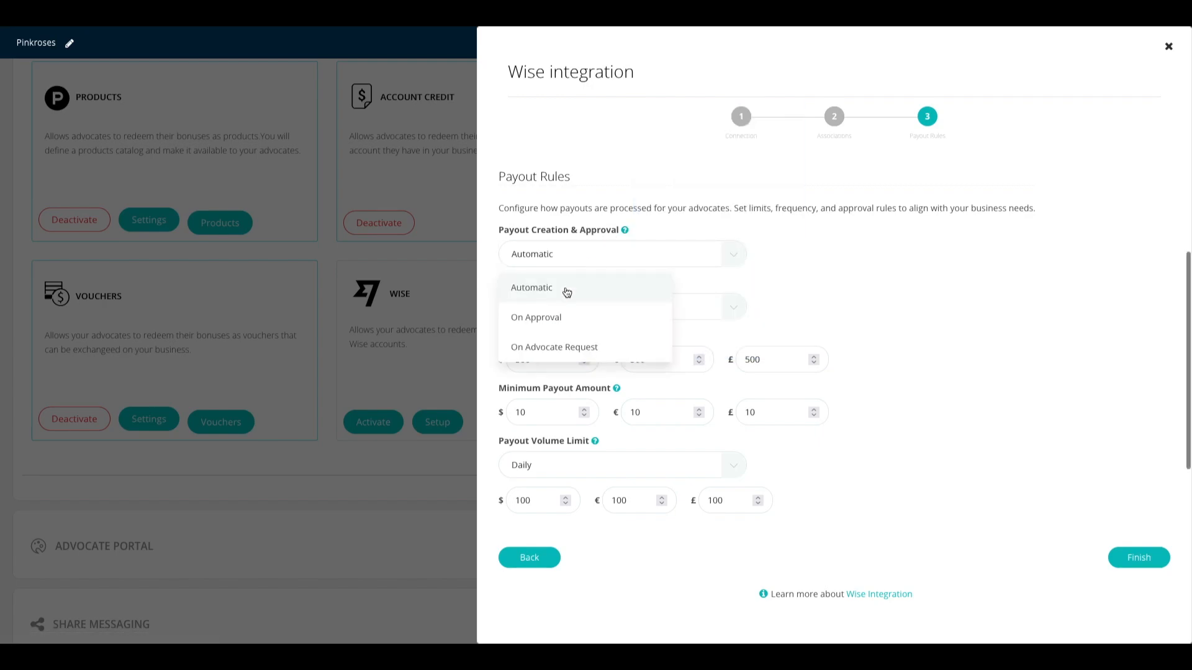
click(554, 324)
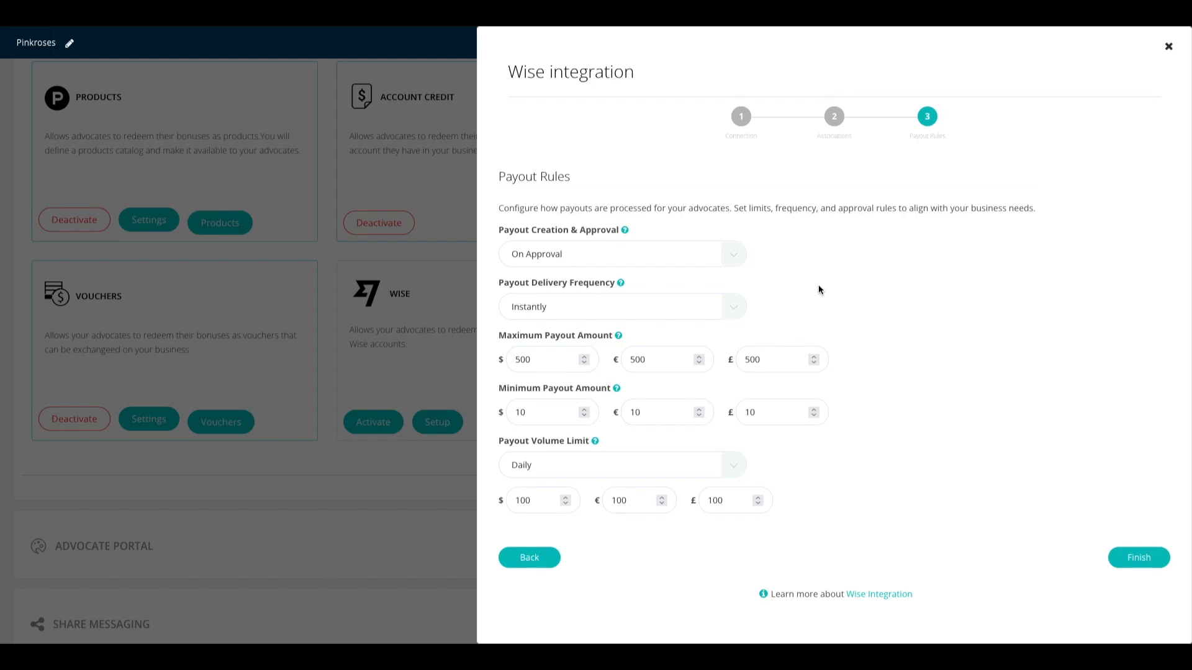
Step: Keep Instantly as delivery frequency and lower the USD, EUR and GBP minimum payouts from 10 to 1
click(601, 311)
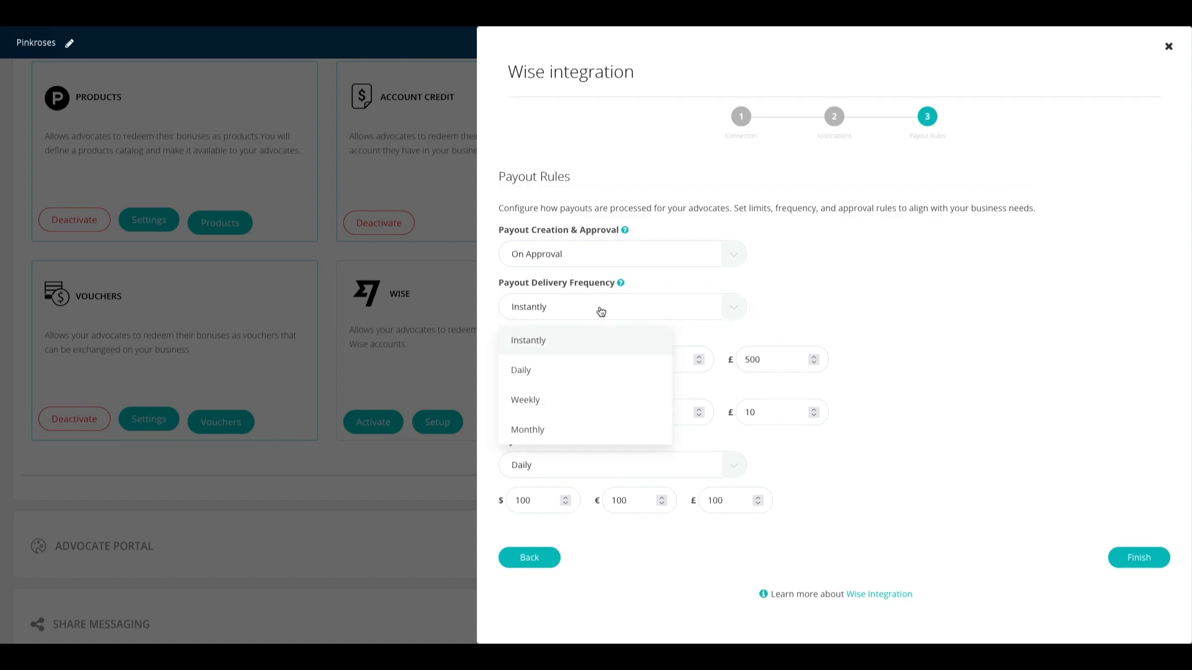
click(821, 301)
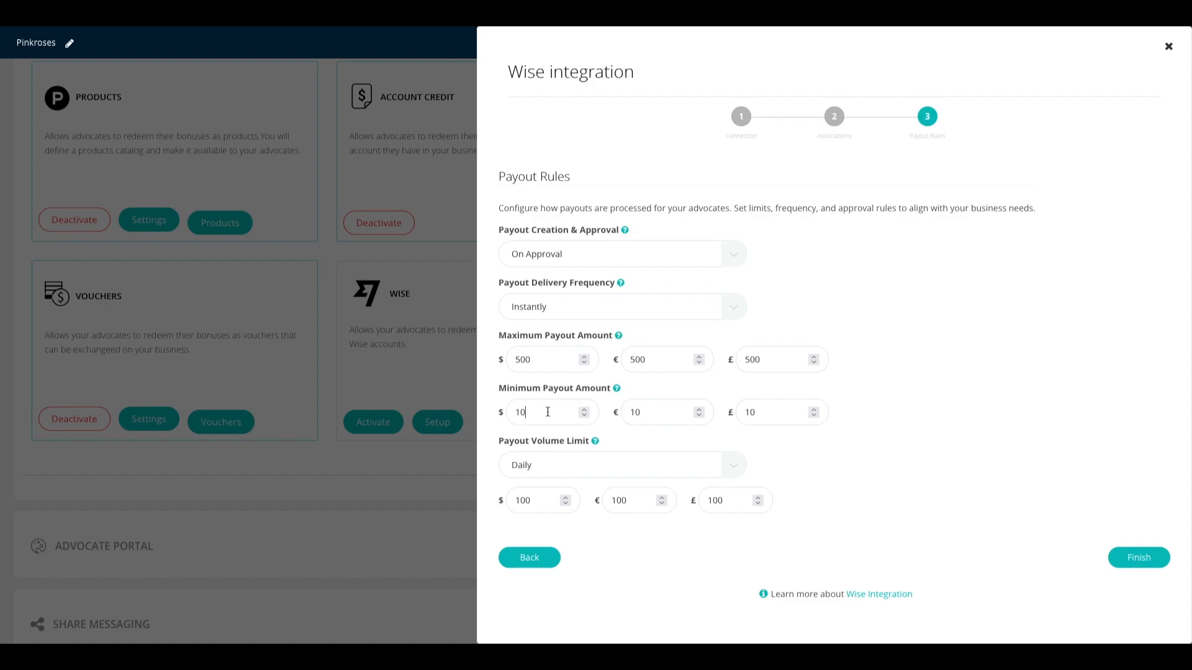
key(BackSpace)
key(BackSpace)
click(780, 412)
key(BackSpace)
click(699, 434)
Step: Keep Daily as the volume limit period and finish the payout rules
click(732, 465)
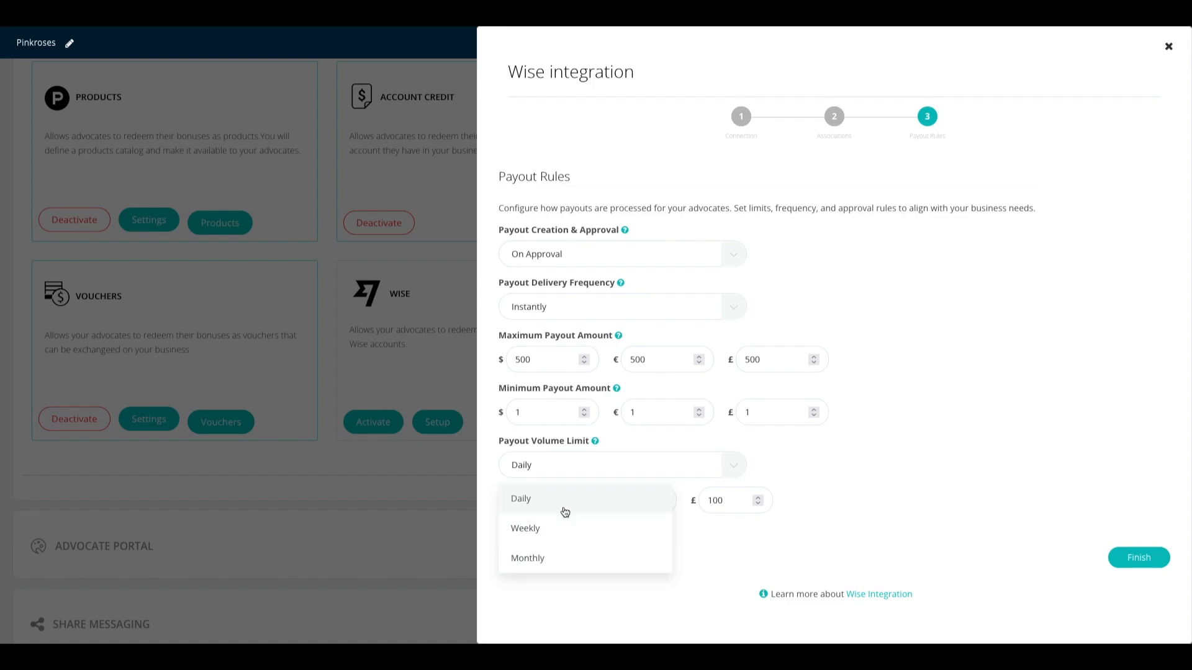
click(848, 477)
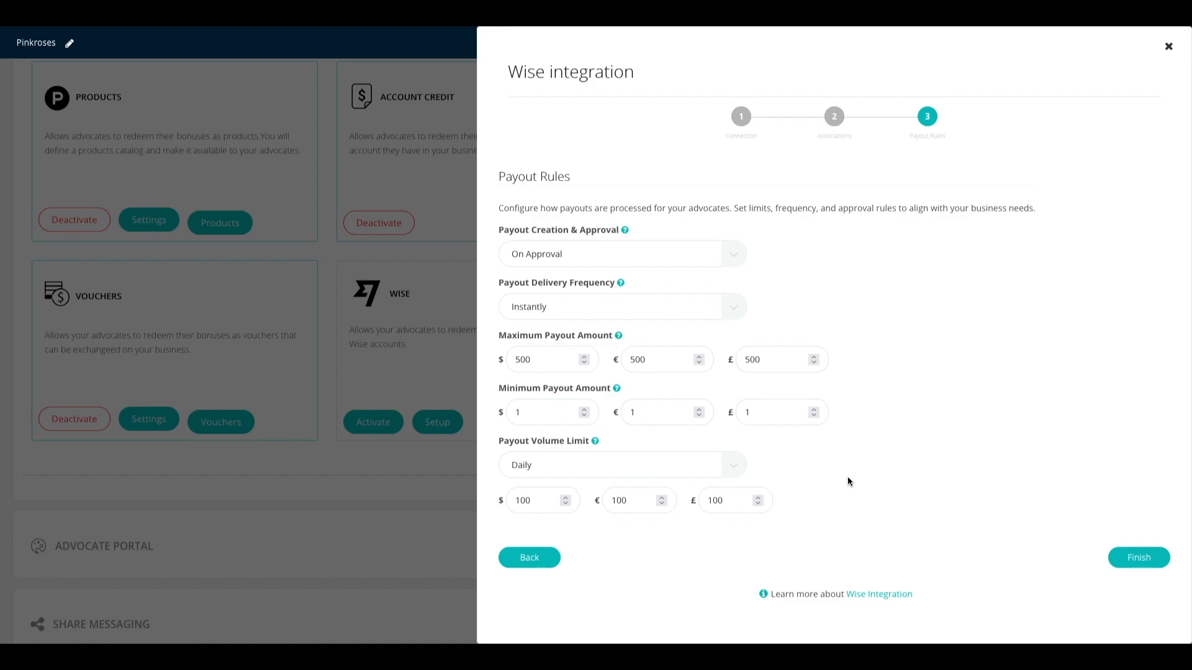
click(1151, 560)
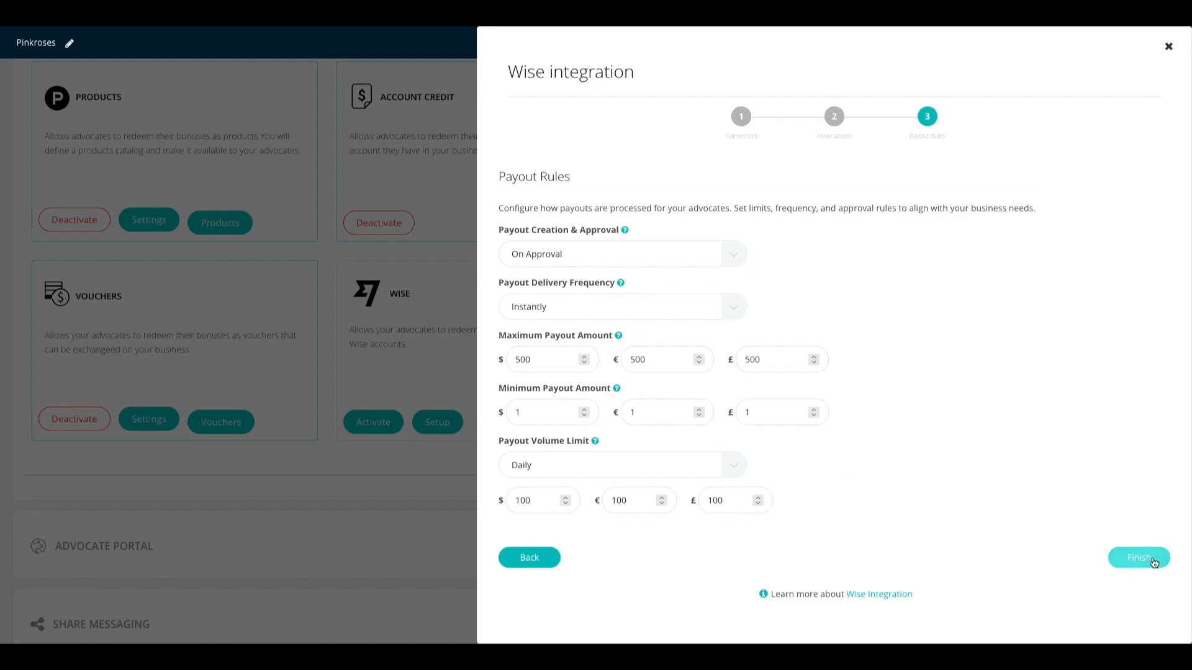
Step: Submit the Wise setup and review the Pending Approval summary of currencies, transfer methods and payout rules
click(1153, 562)
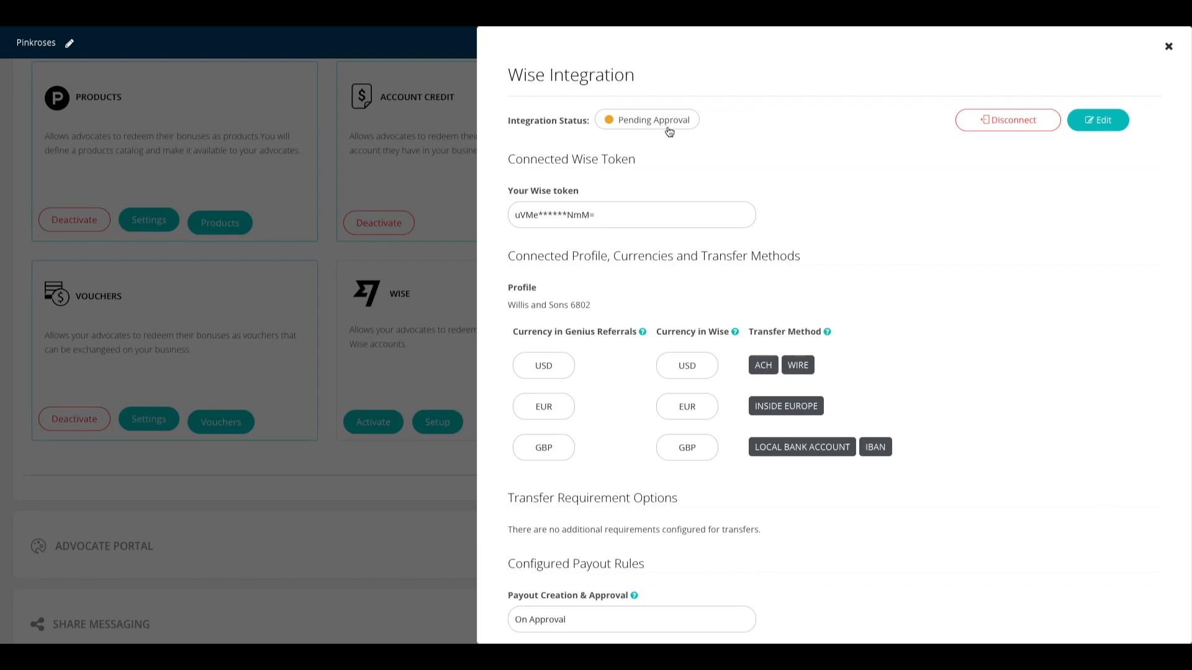
scroll(697, 152, down, 3)
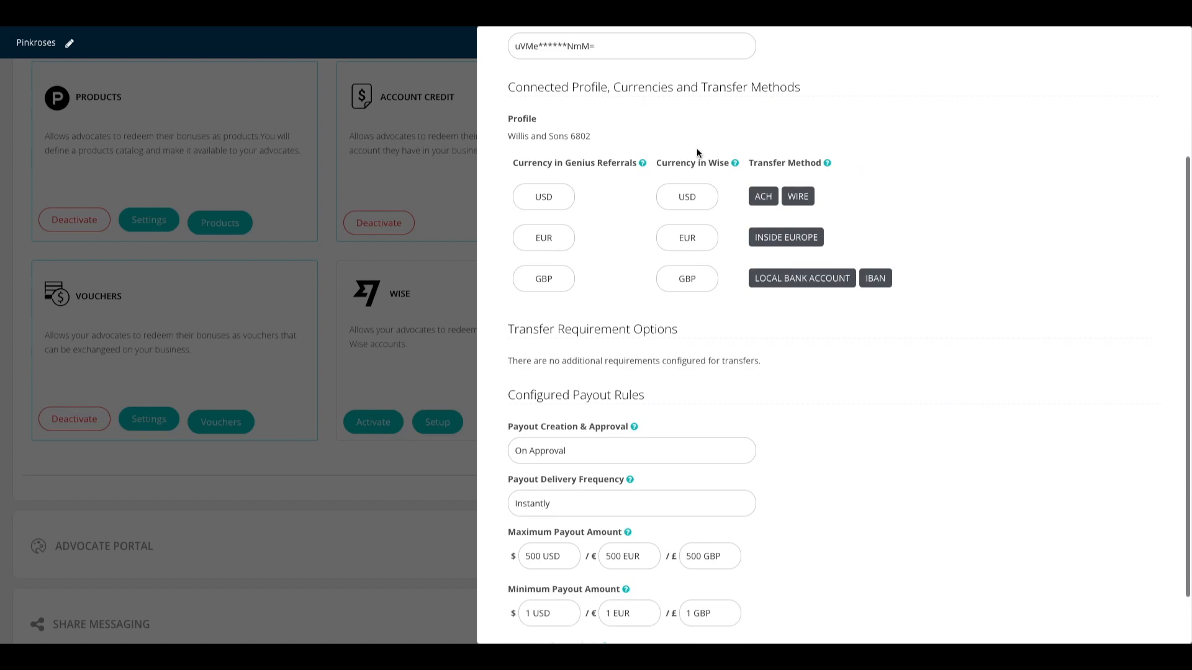
scroll(697, 152, down, 1)
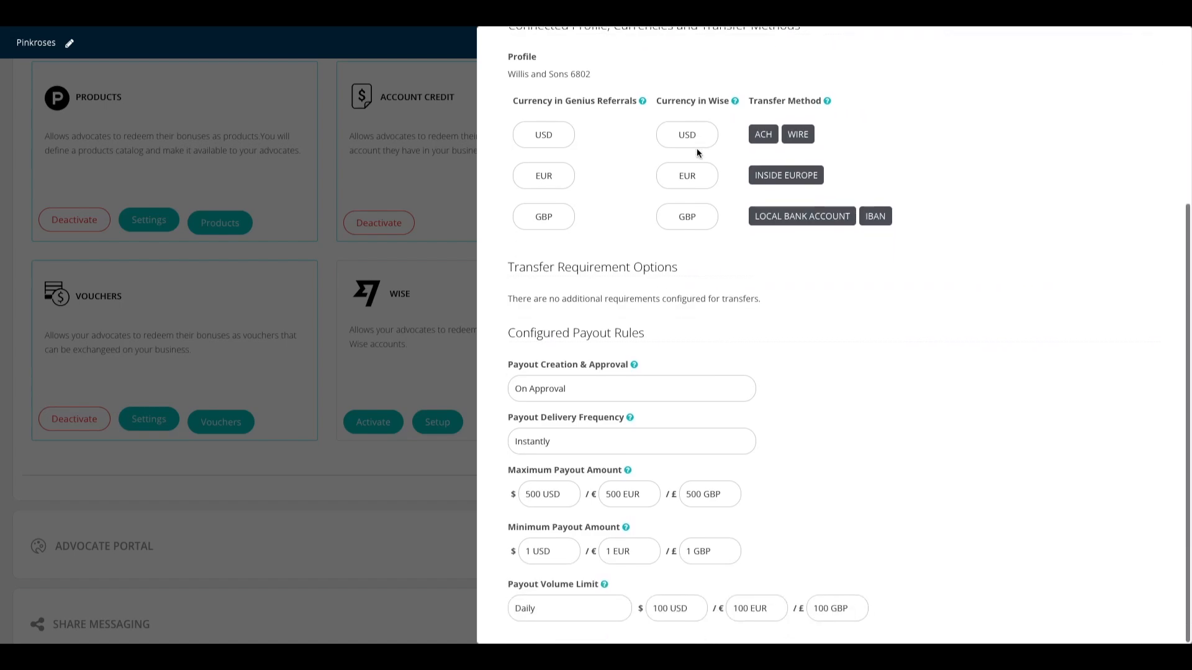
scroll(699, 153, up, 1)
scroll(698, 153, down, 1)
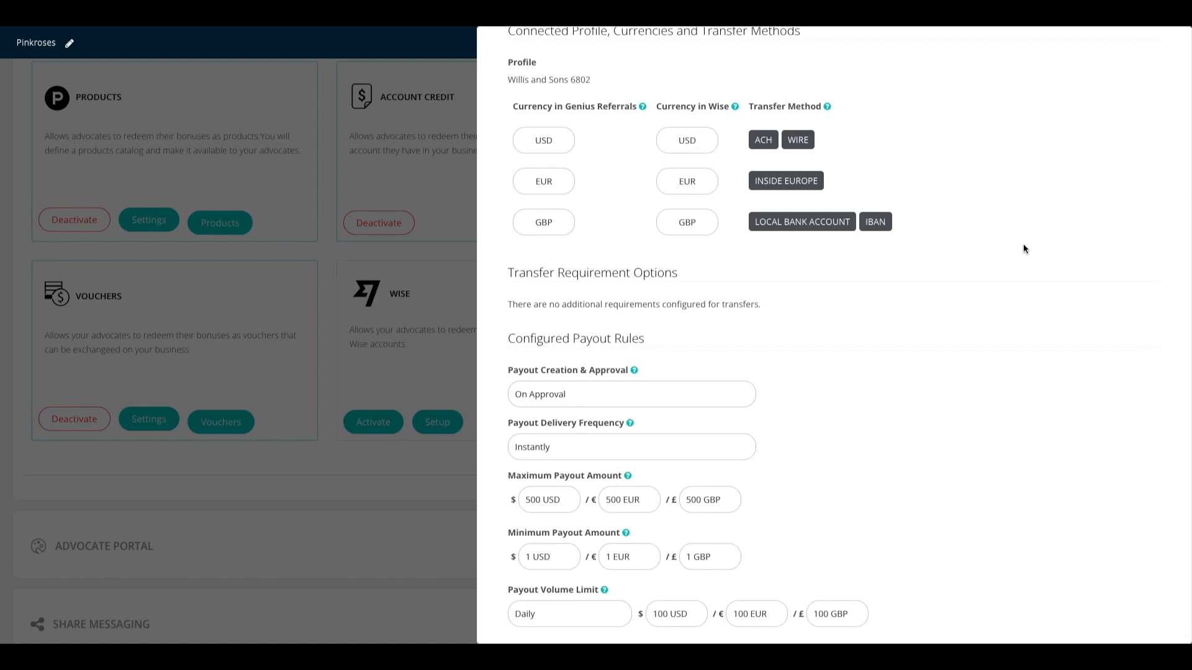
scroll(1023, 244, up, 3)
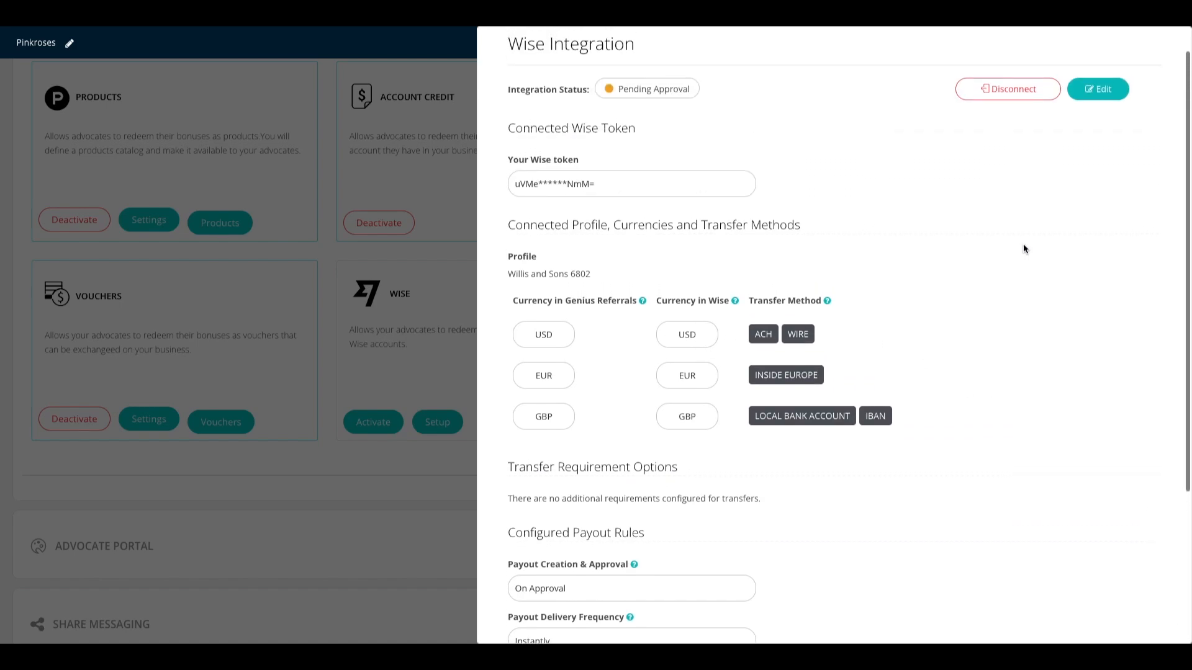
scroll(1023, 245, up, 1)
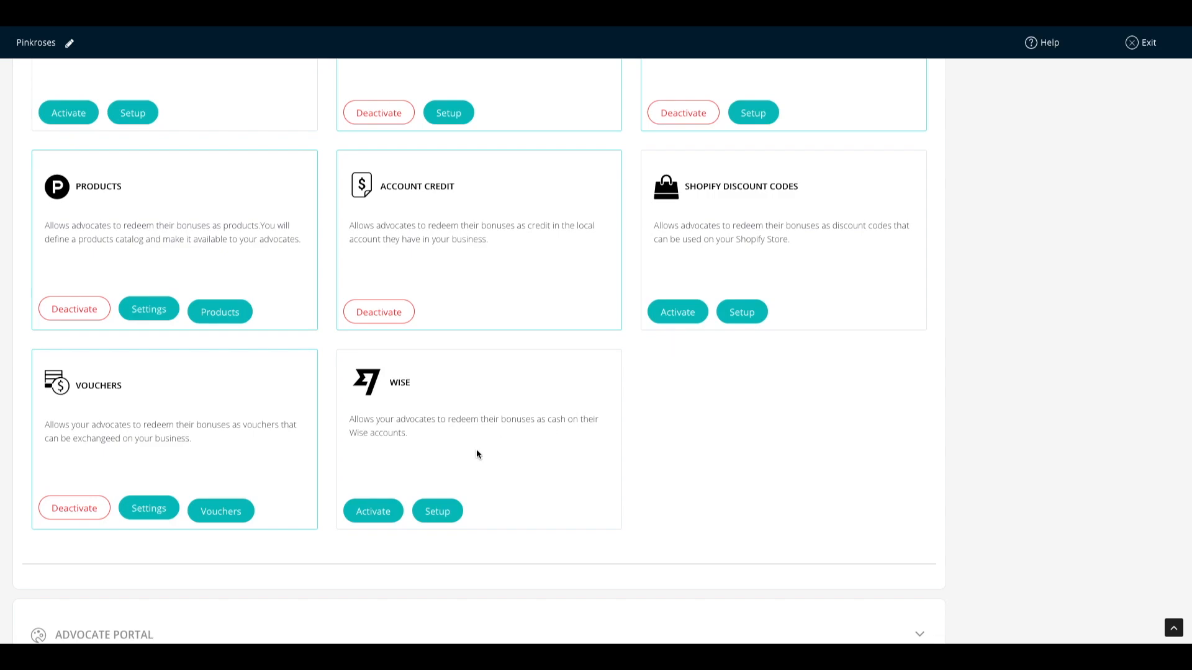
click(436, 515)
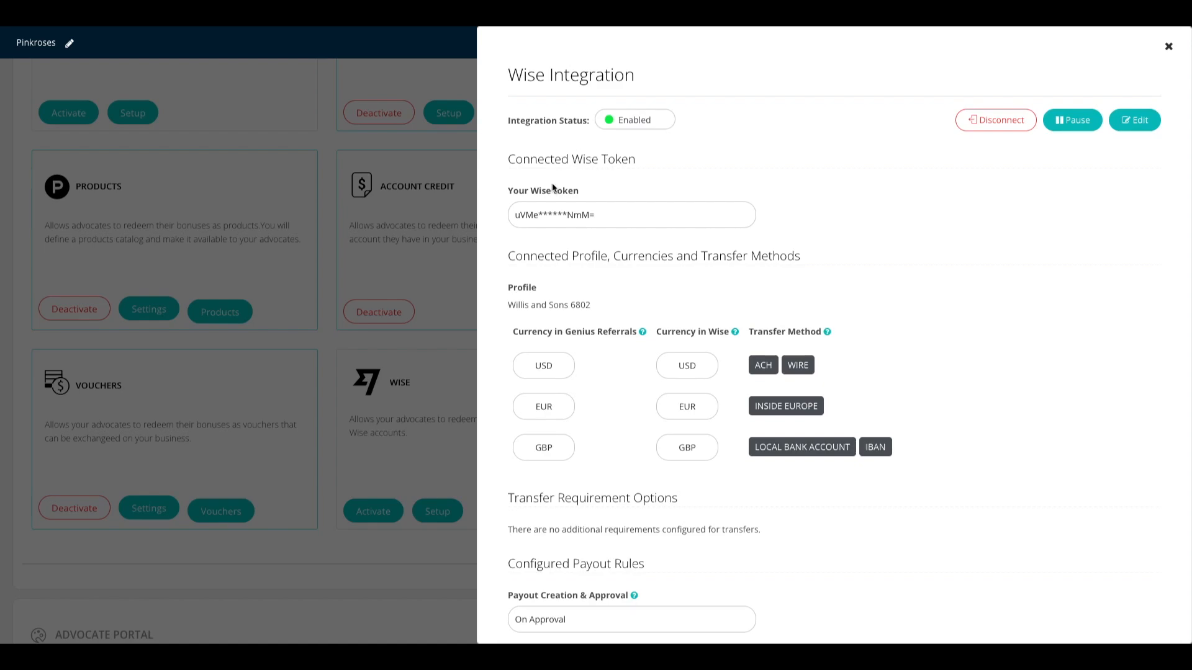
scroll(622, 236, down, 2)
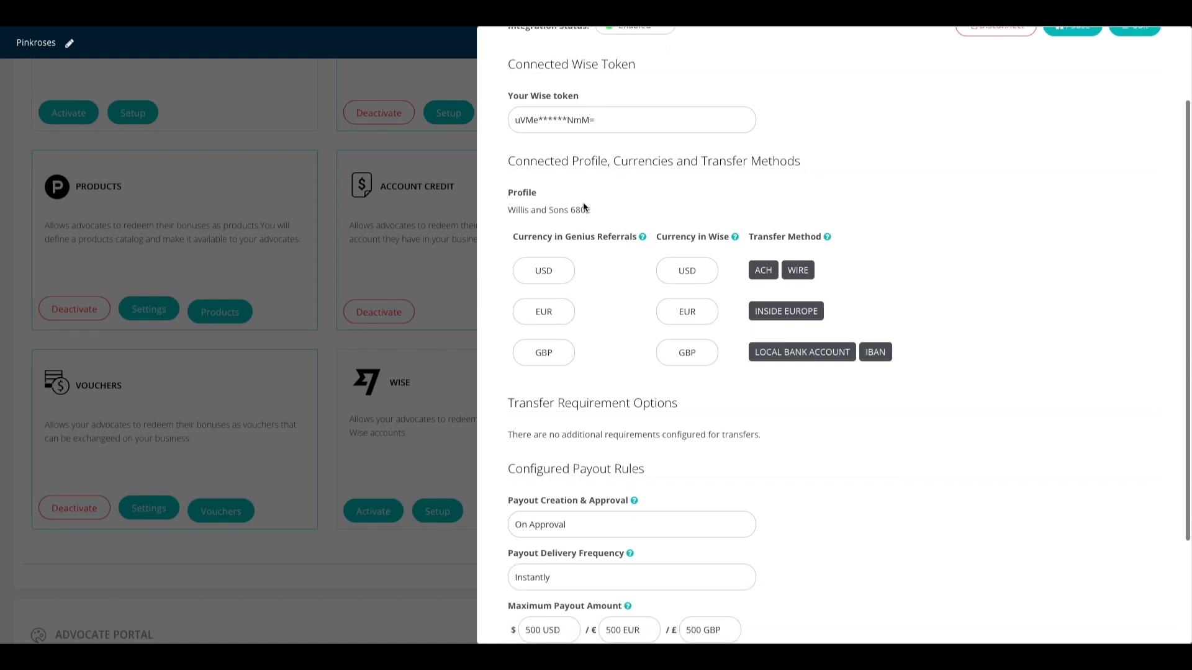
scroll(948, 314, down, 3)
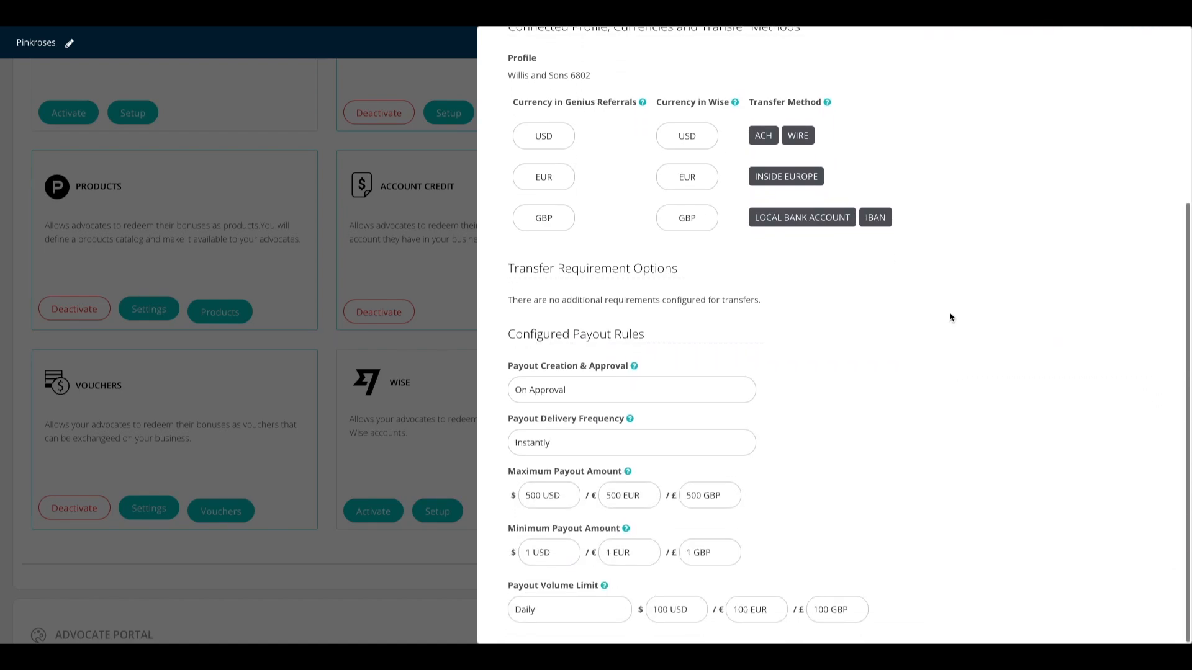
scroll(948, 313, up, 3)
scroll(949, 316, up, 2)
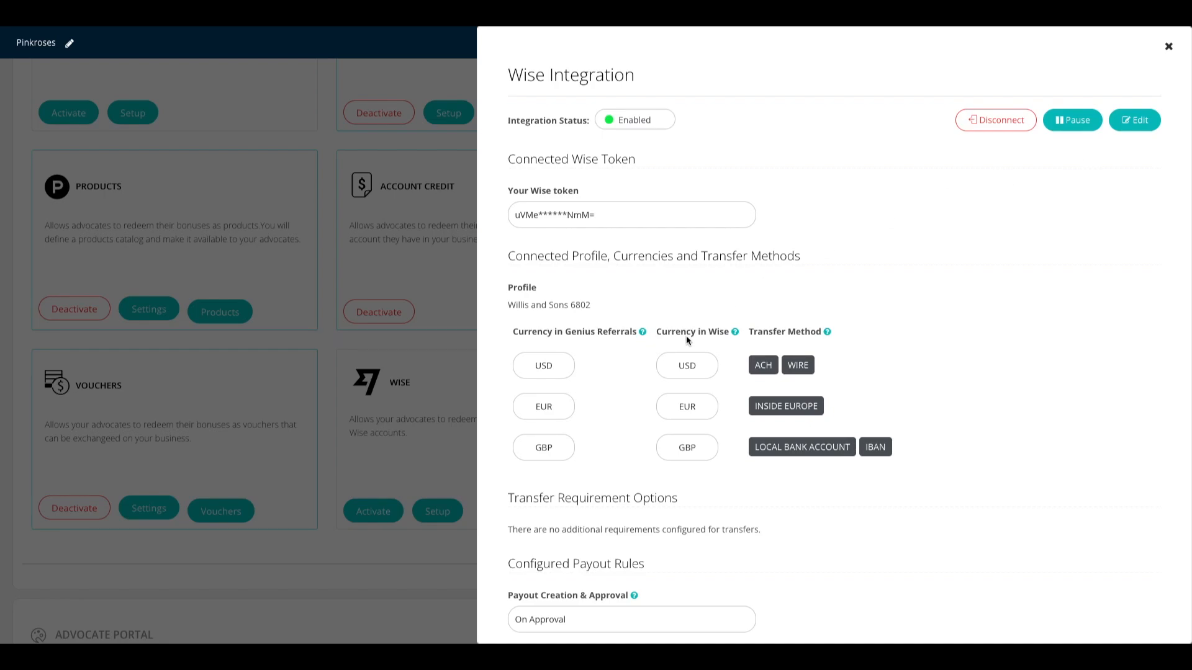
scroll(736, 435, down, 1)
scroll(737, 426, up, 1)
scroll(868, 312, down, 3)
scroll(868, 312, down, 1)
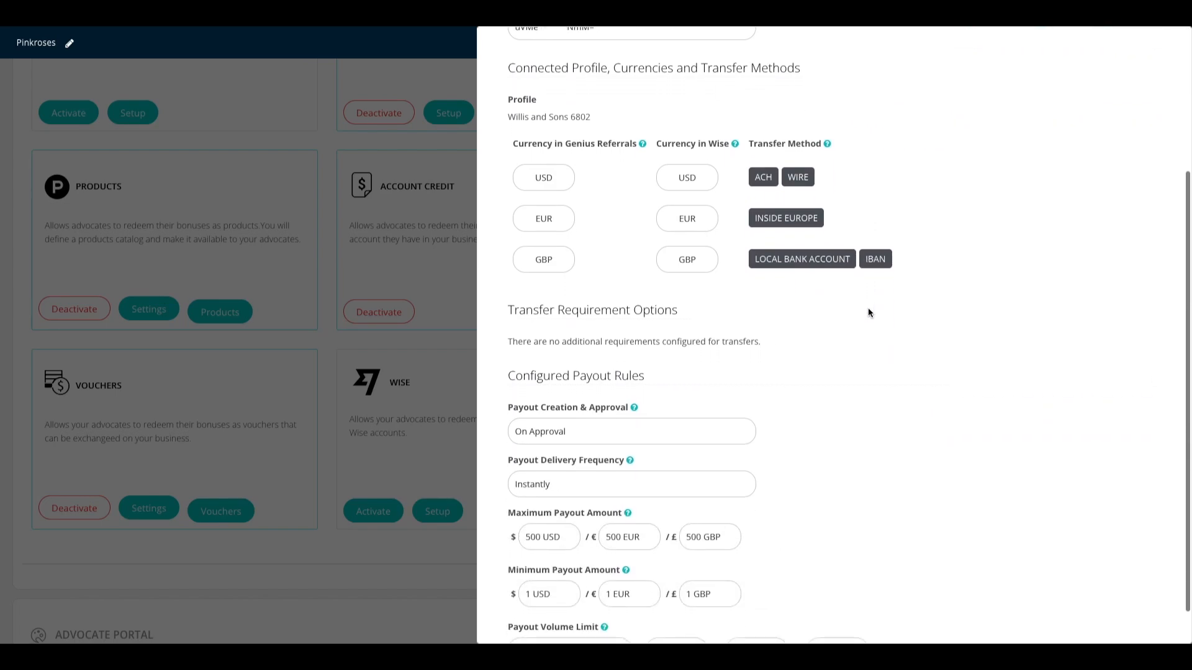
scroll(868, 311, up, 4)
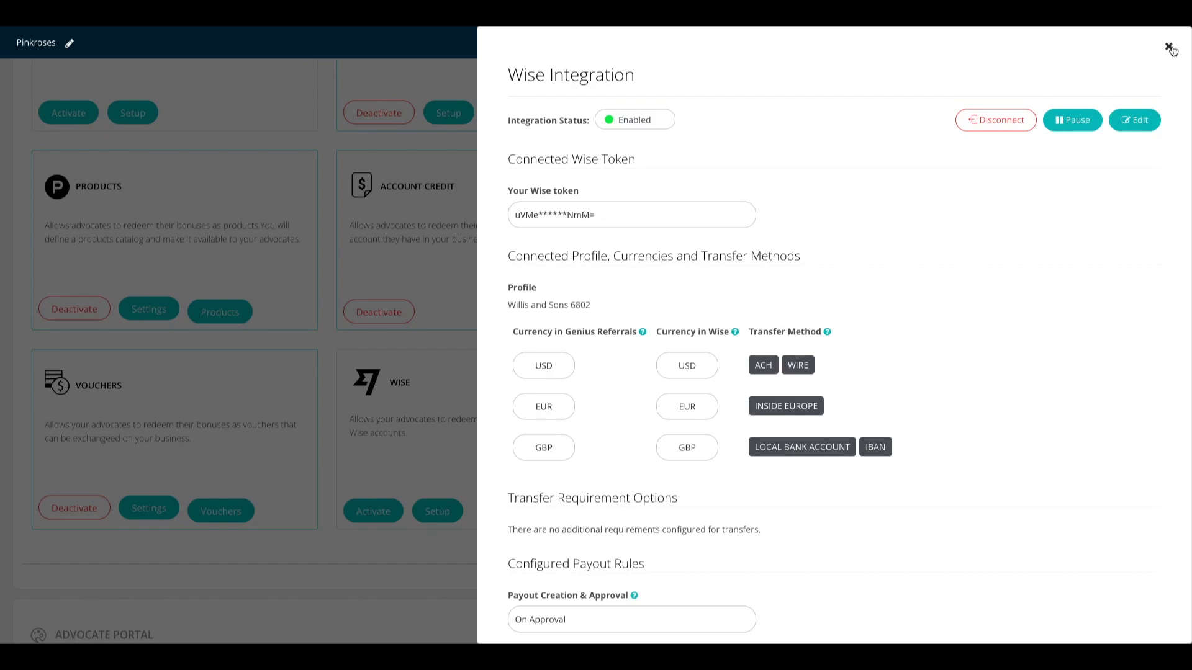
click(1169, 49)
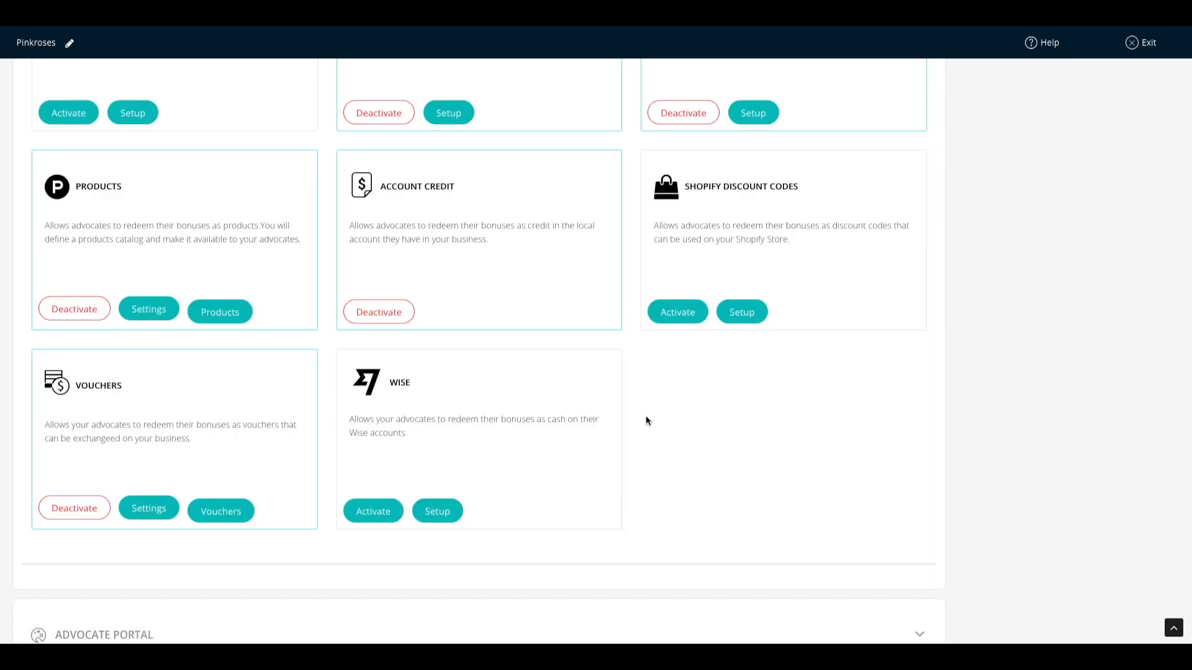
Step: Activate the Wise card on the reward payment options page
click(380, 514)
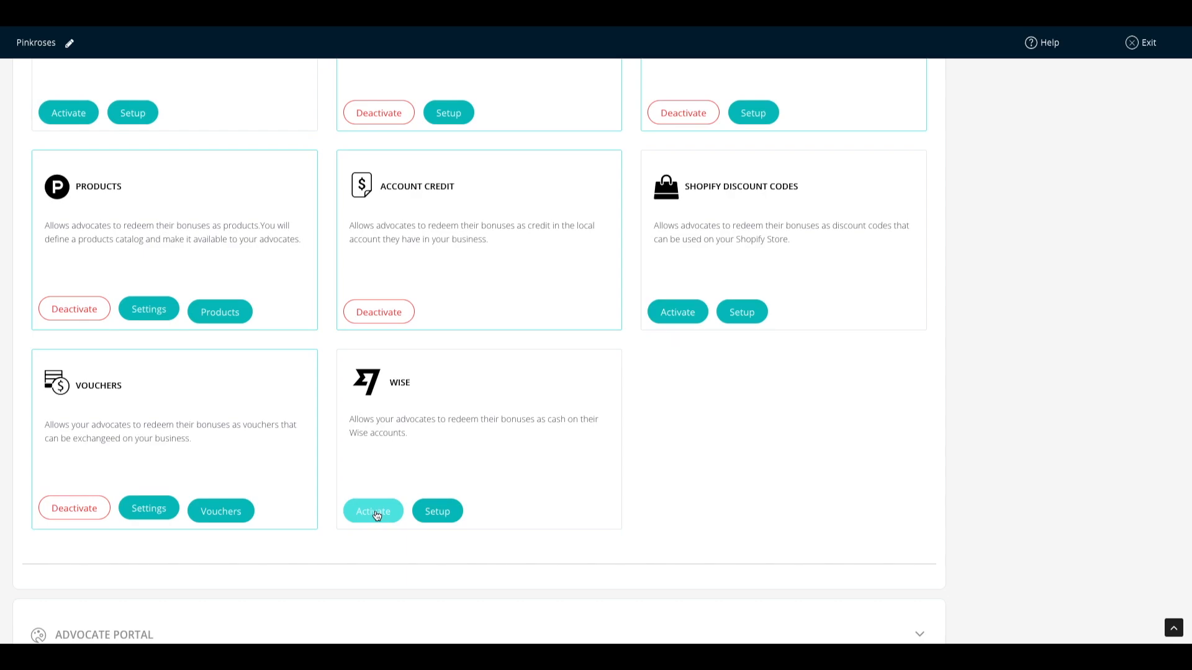
click(375, 513)
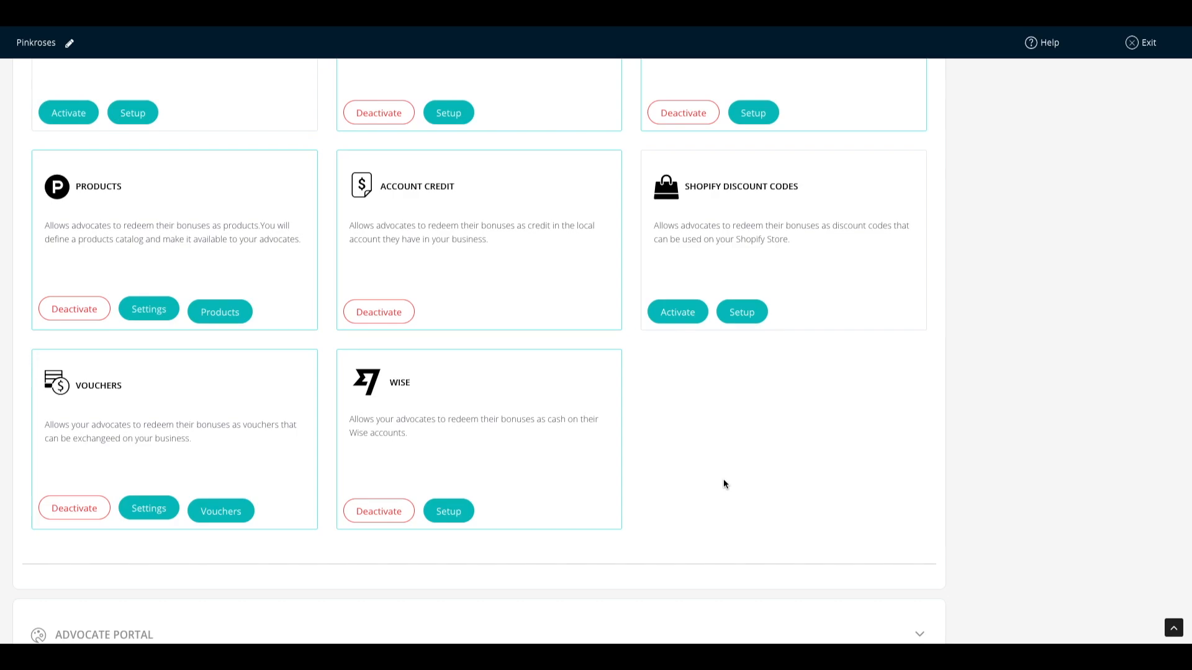
Step: Expand the Launch section at the bottom of the program page to view its next steps
scroll(723, 483, down, 3)
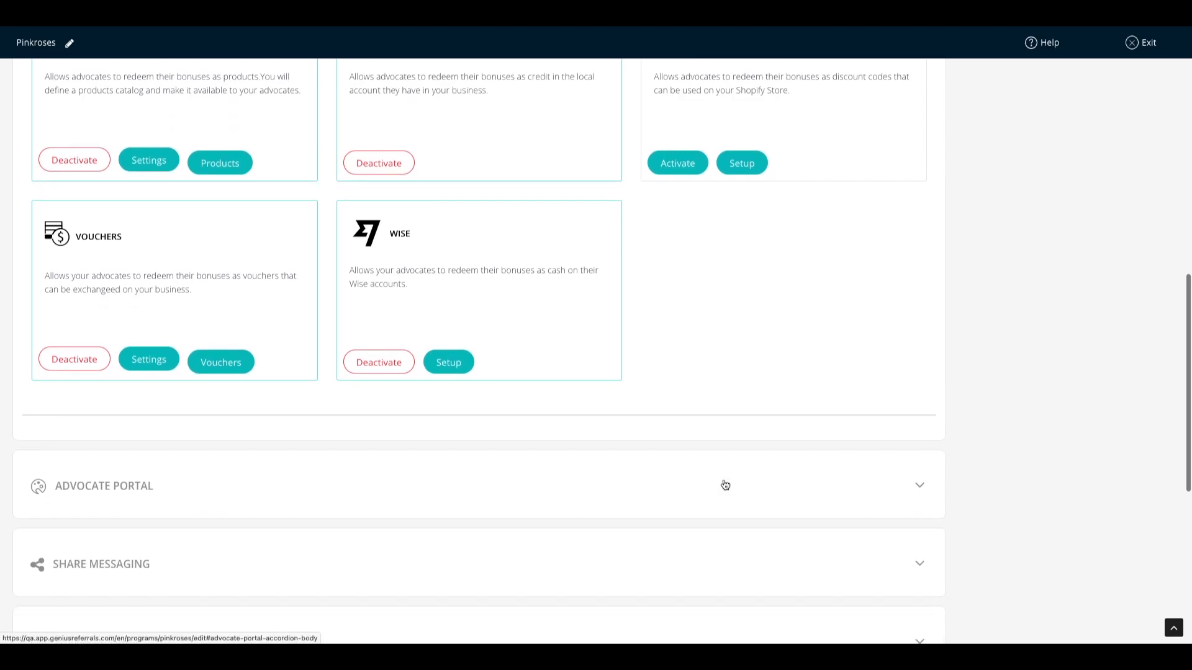
scroll(739, 341, down, 5)
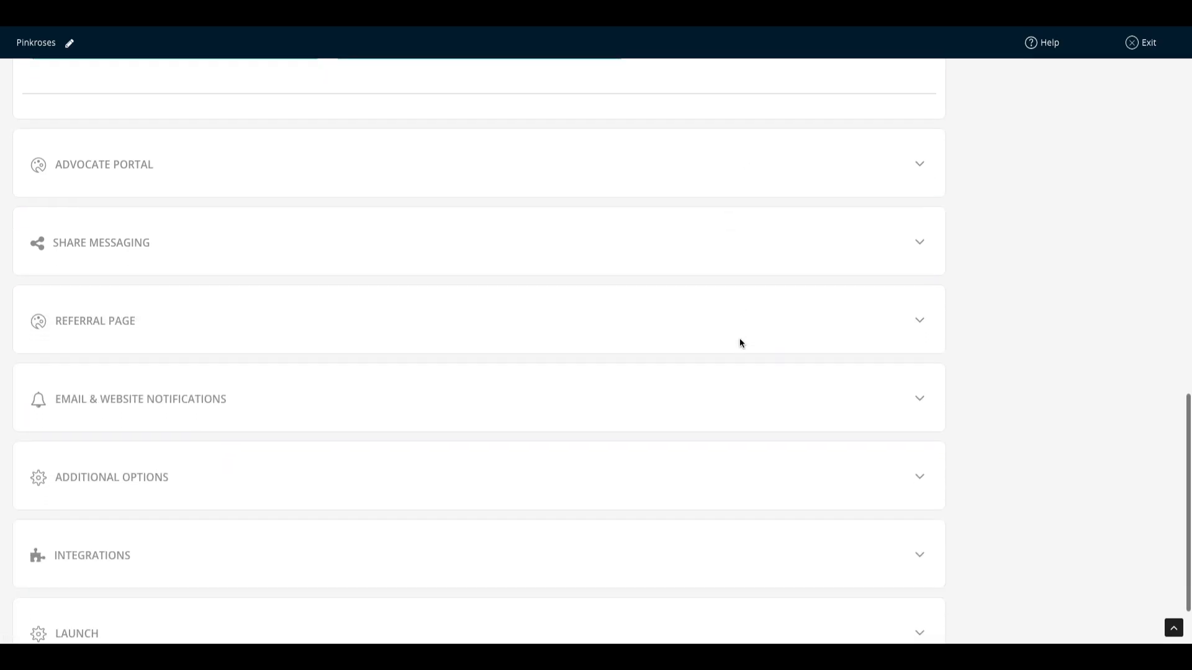
scroll(740, 341, down, 2)
click(81, 554)
scroll(141, 493, down, 1)
scroll(234, 475, down, 1)
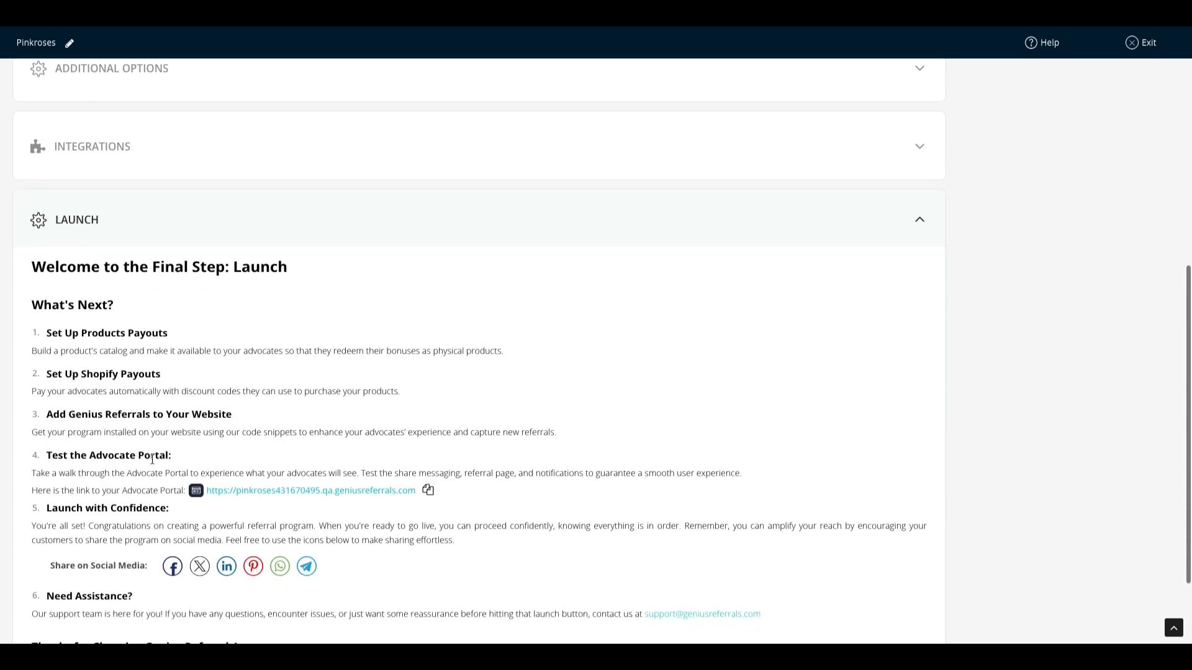
Step: Follow the Advocate Portal link and view the 'Refer our services and earn rewards!' page
click(272, 492)
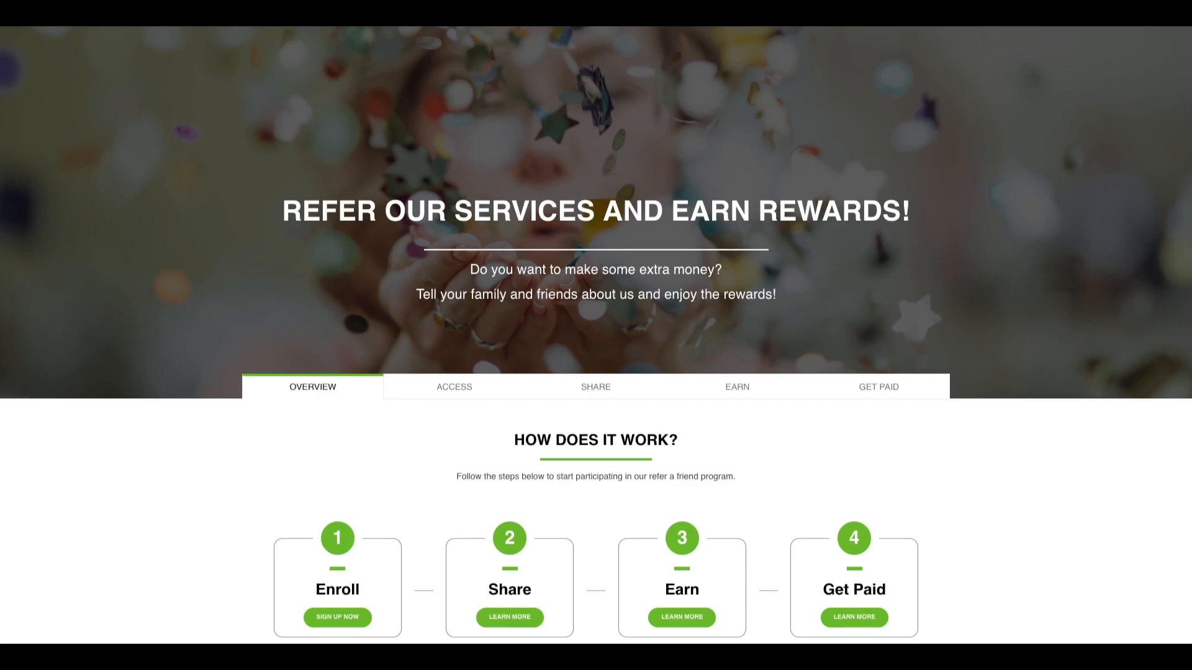
scroll(675, 225, down, 3)
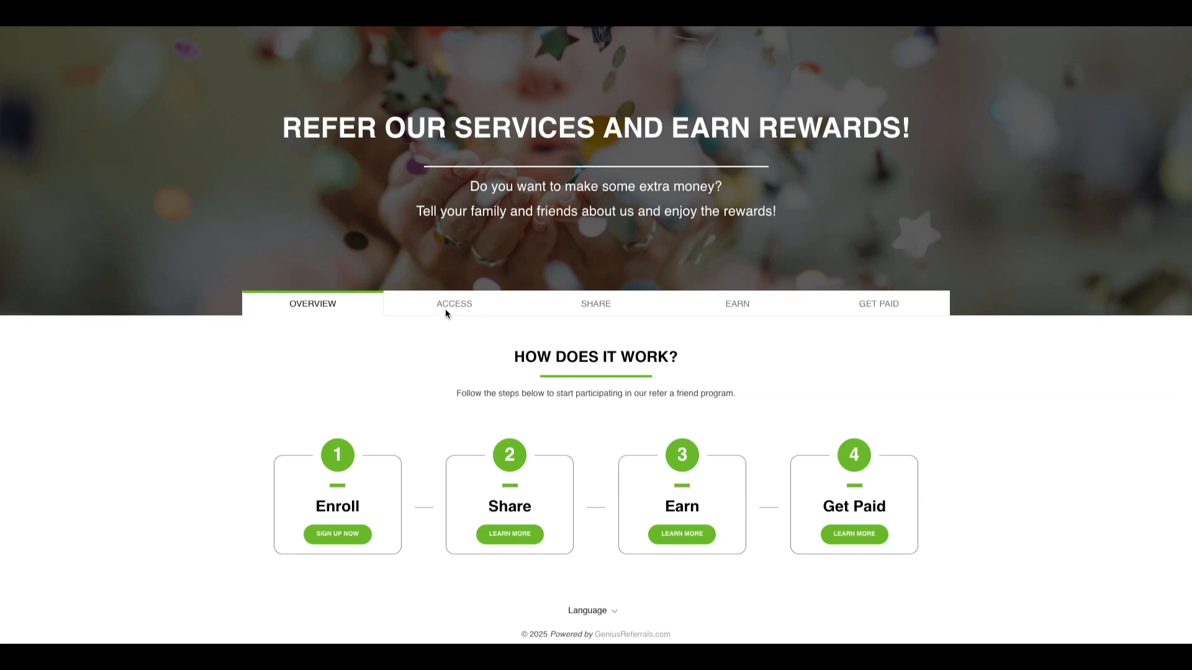
Step: Sign up a test advocate with a full name and password, dismissing the popup over the form
click(334, 535)
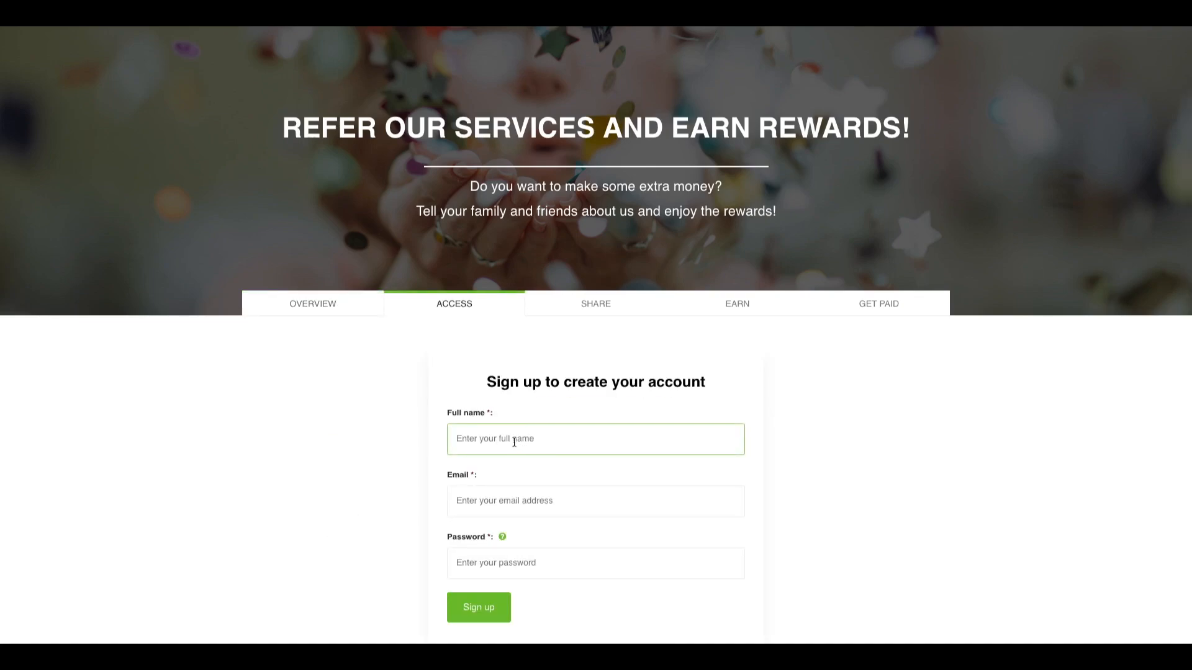
click(515, 441)
text(ADvocate Test)
click(377, 519)
key(Tab)
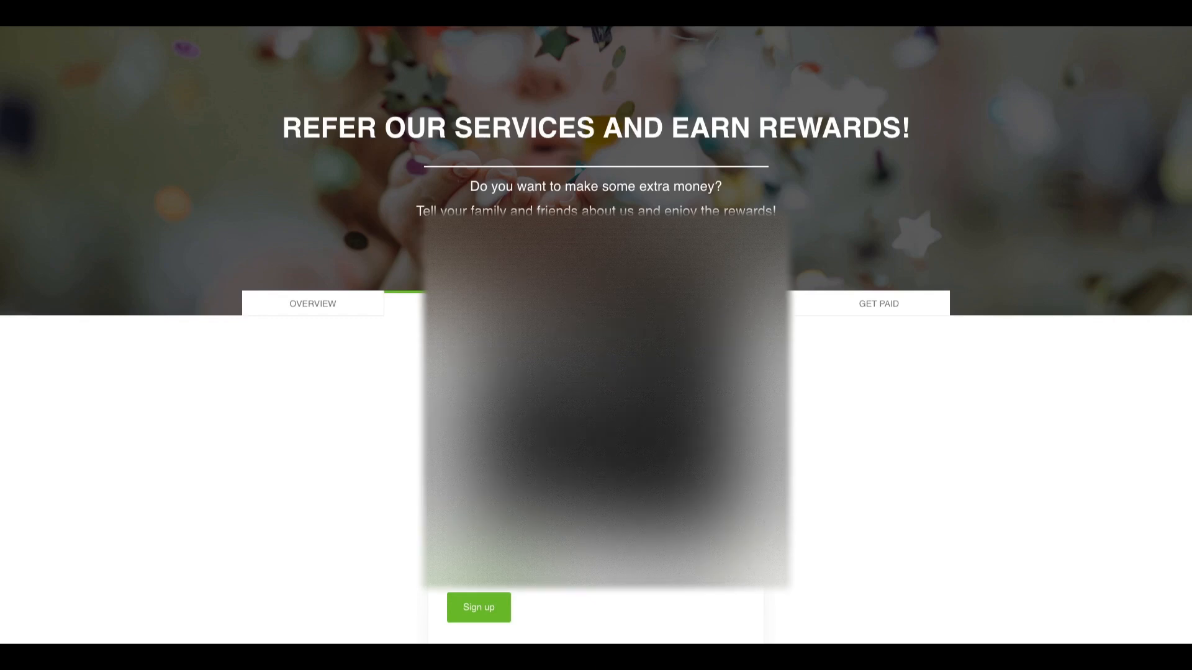
text(••••••)
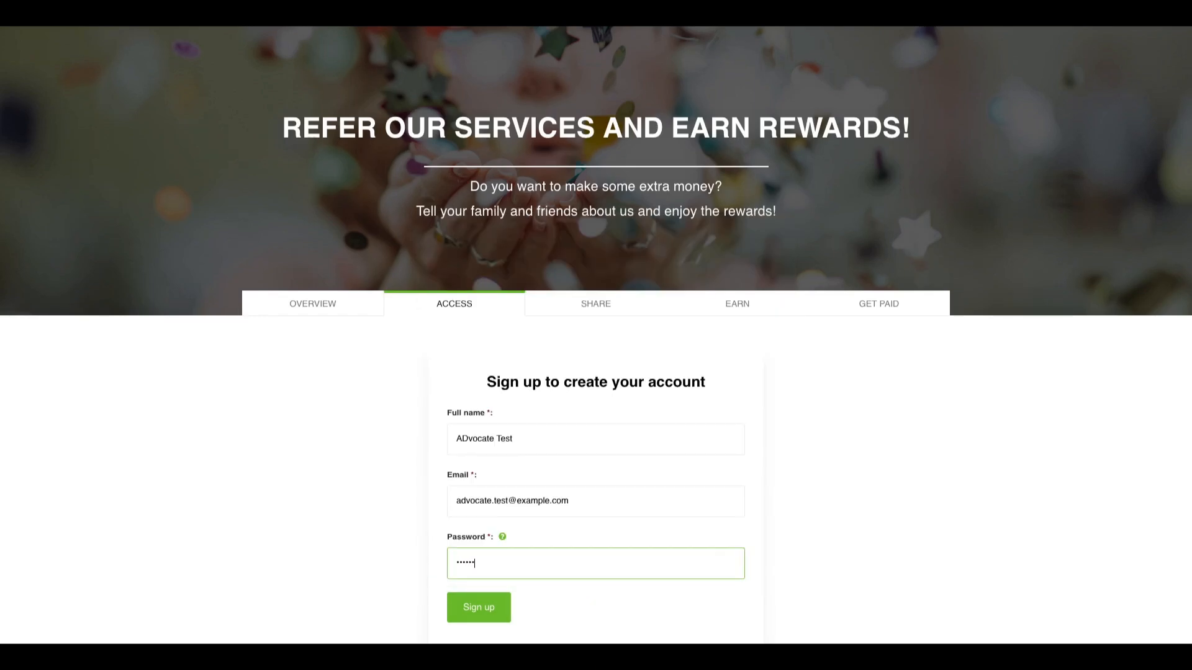
text(•)
click(487, 615)
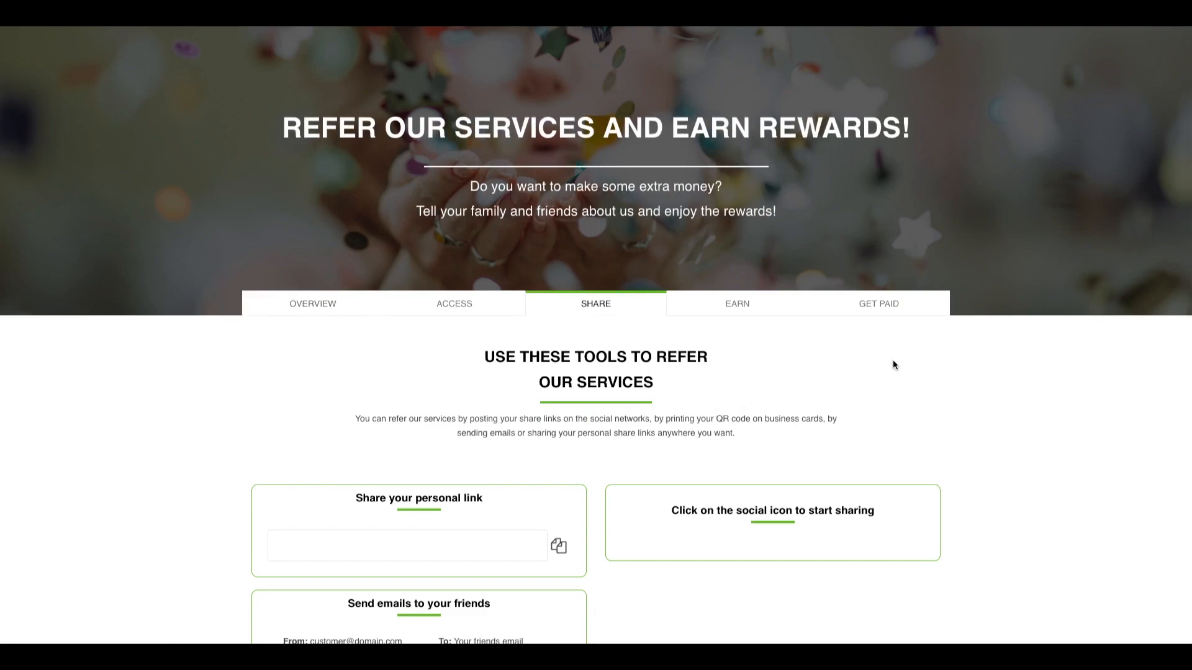
Step: Expand the Wise form on the GET PAID page to see it with a zero balance
click(887, 307)
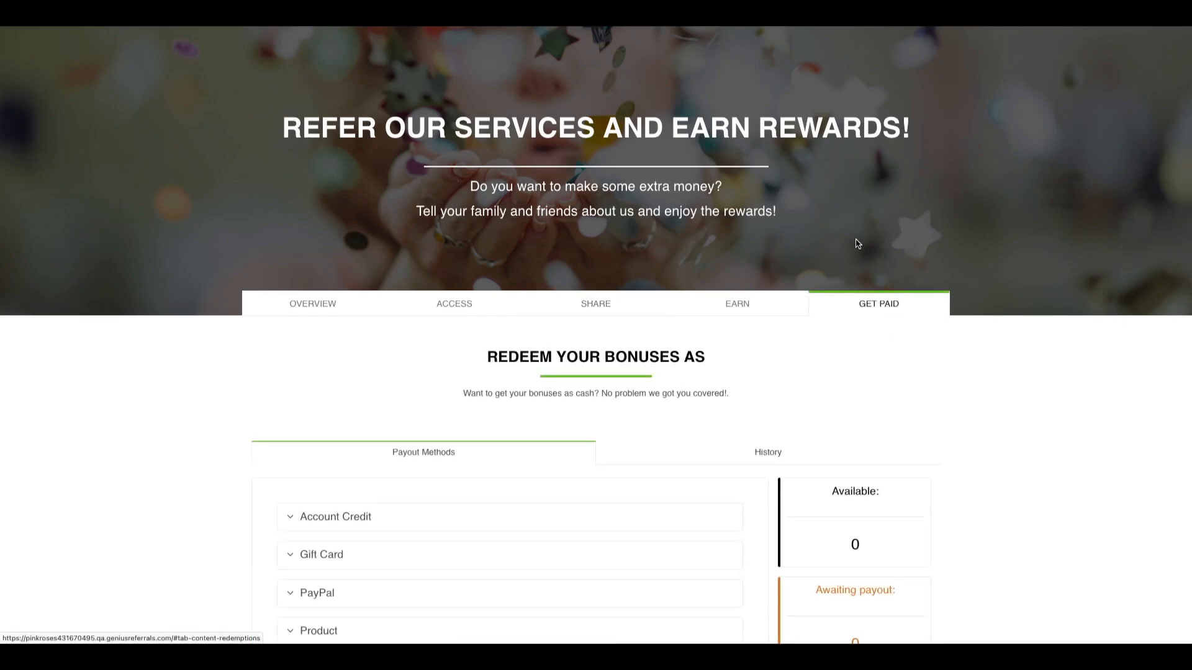
scroll(855, 242, down, 3)
click(292, 490)
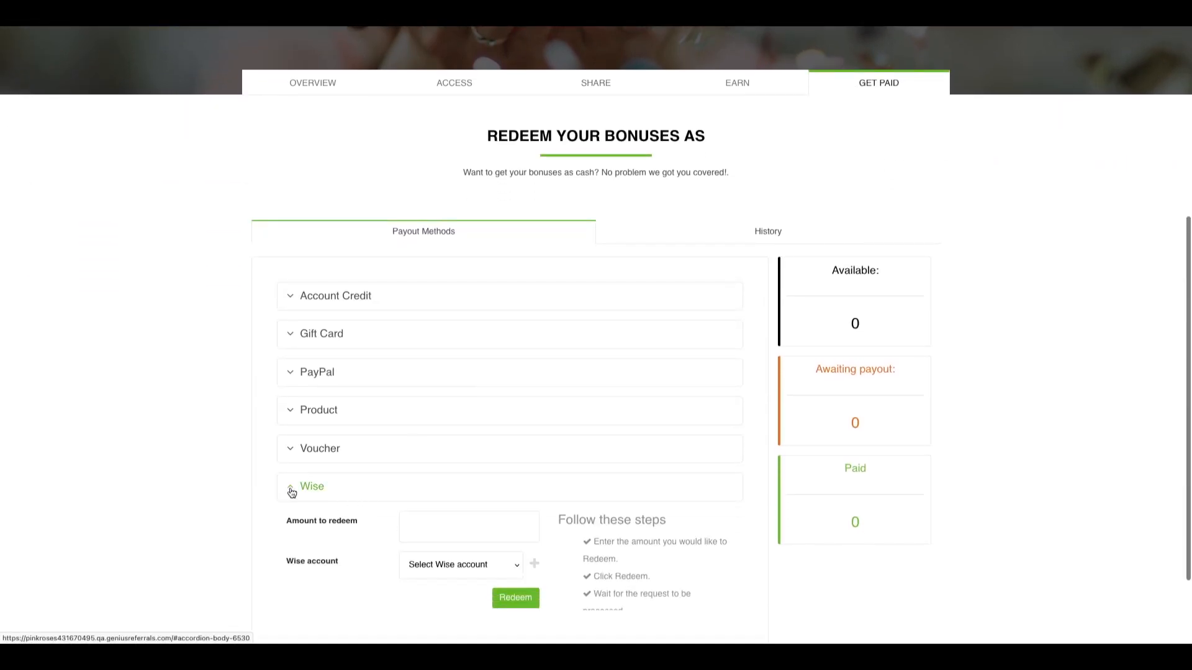
scroll(225, 493, down, 1)
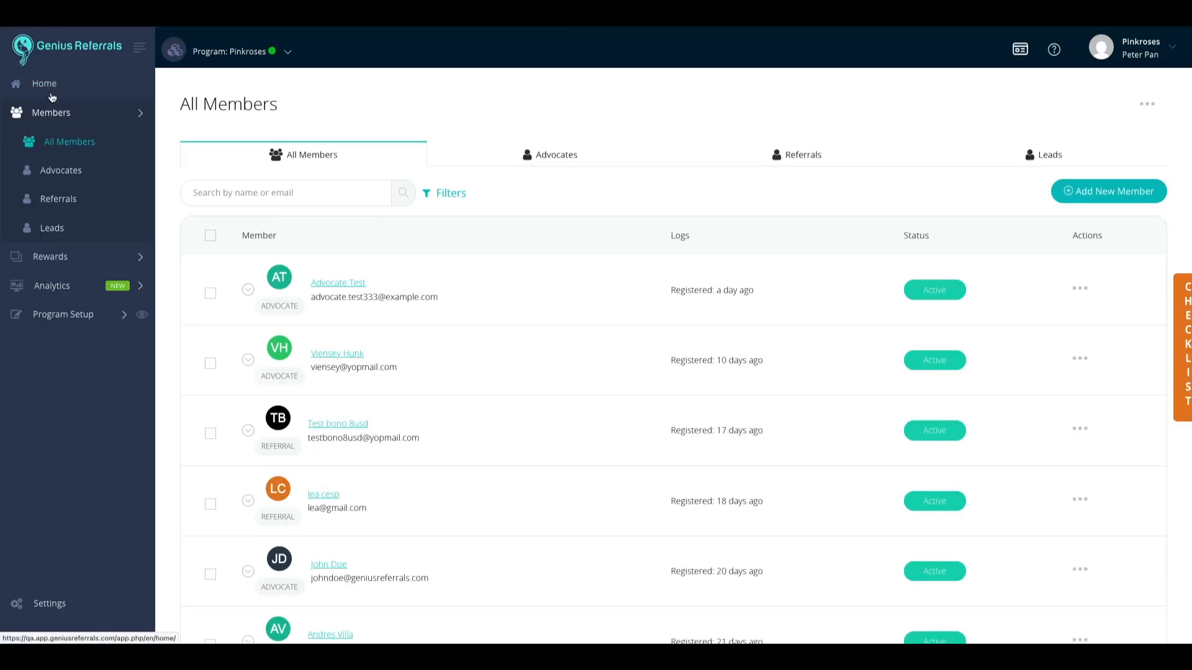
Step: Issue the new advocate a 1000 USD manual bonus referenced 'Wise Integration Test'
click(67, 146)
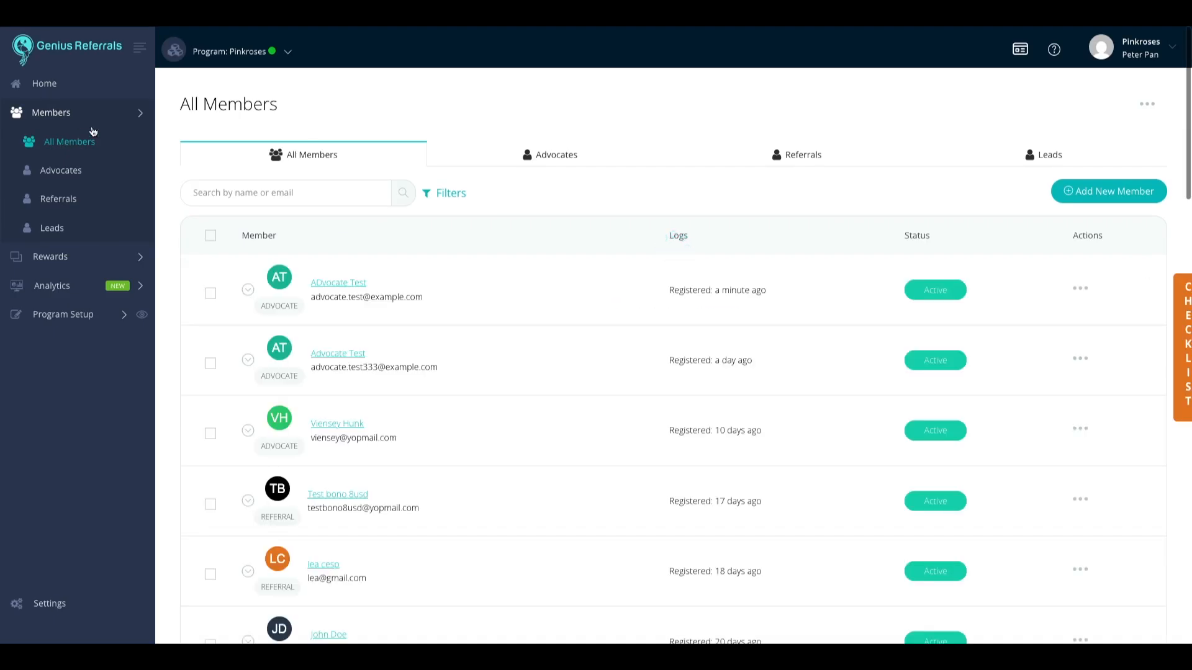
click(247, 290)
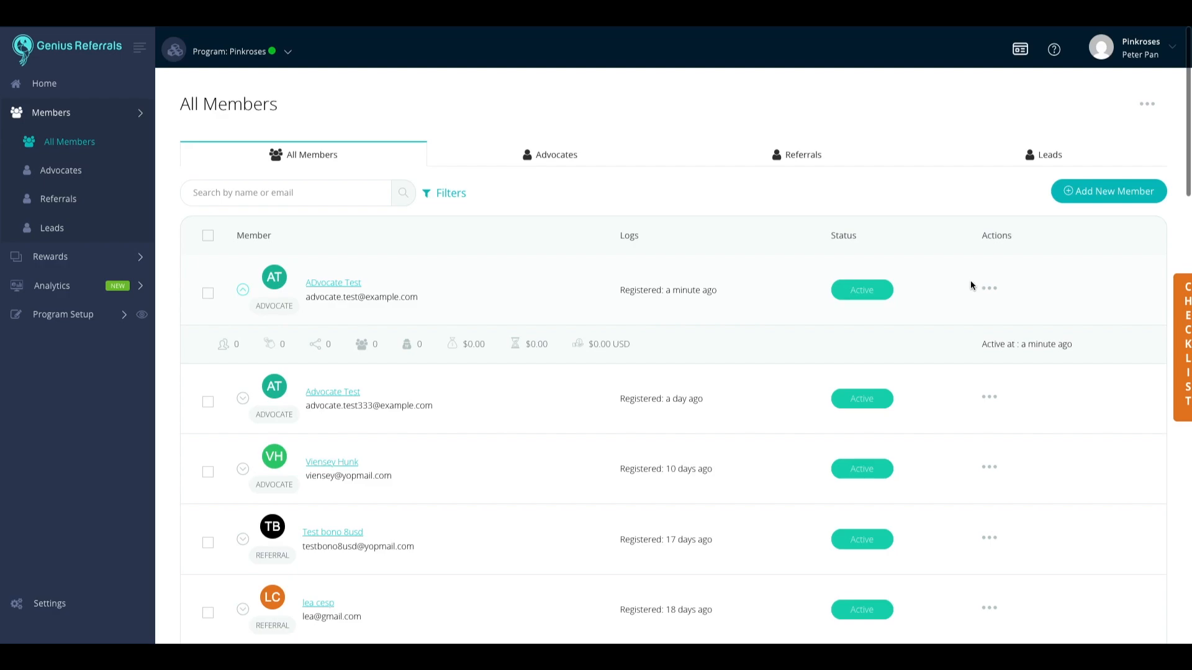
click(990, 288)
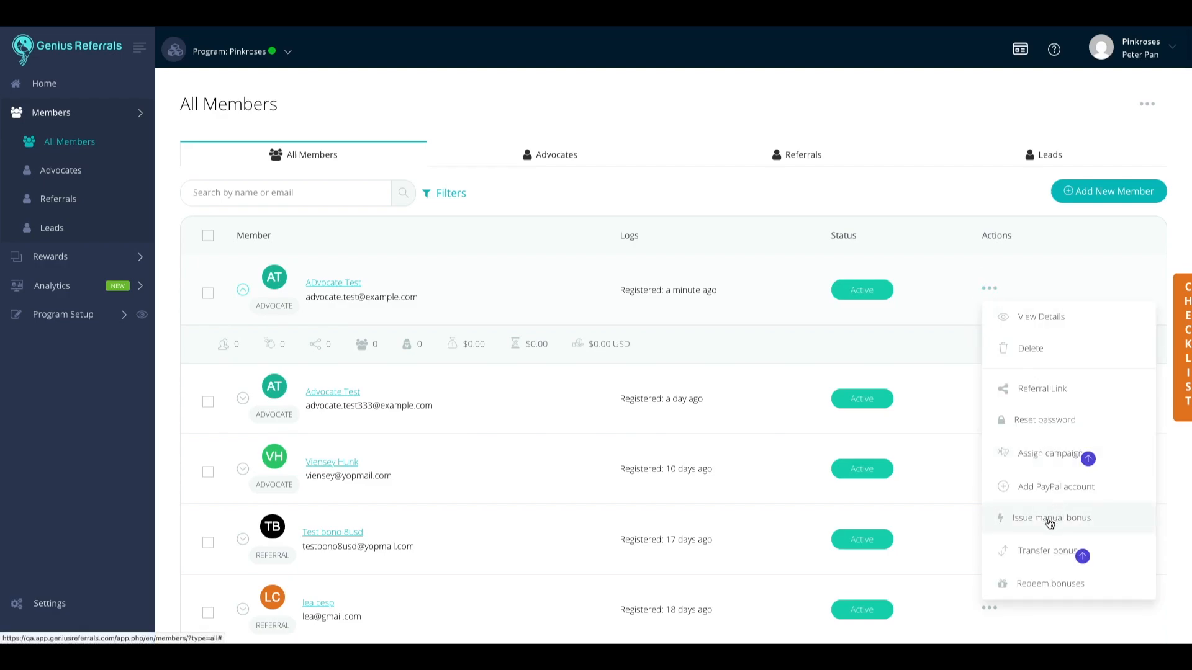
click(1049, 524)
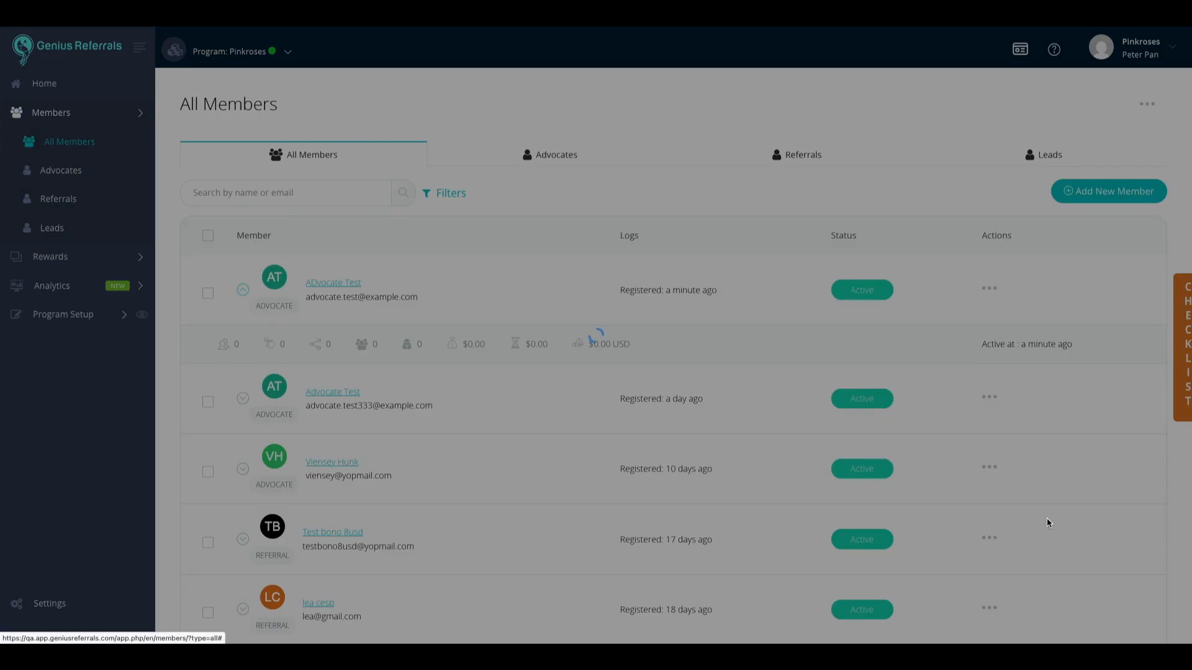
text(Wise Integration Test)
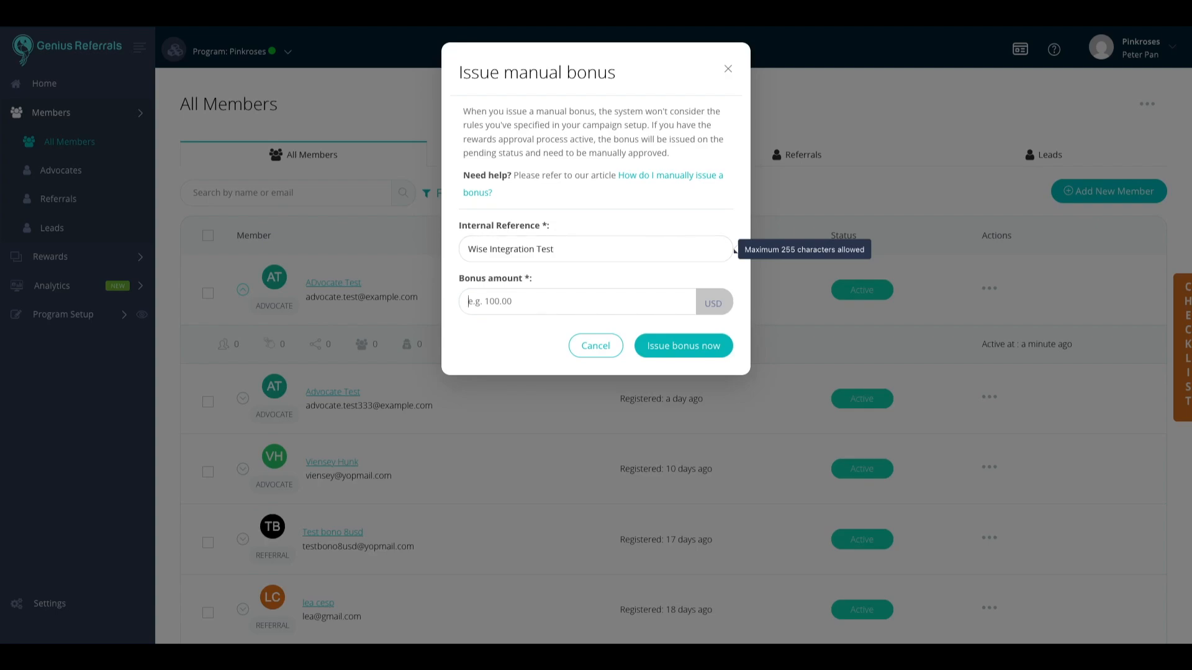
text(1000)
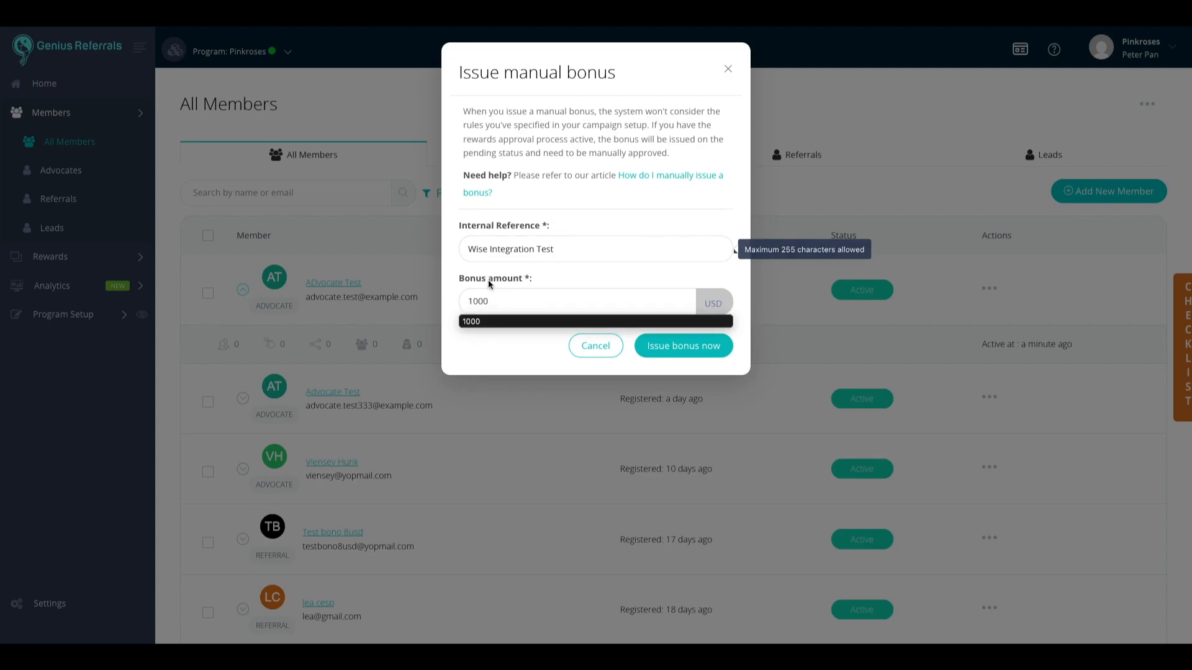
click(675, 349)
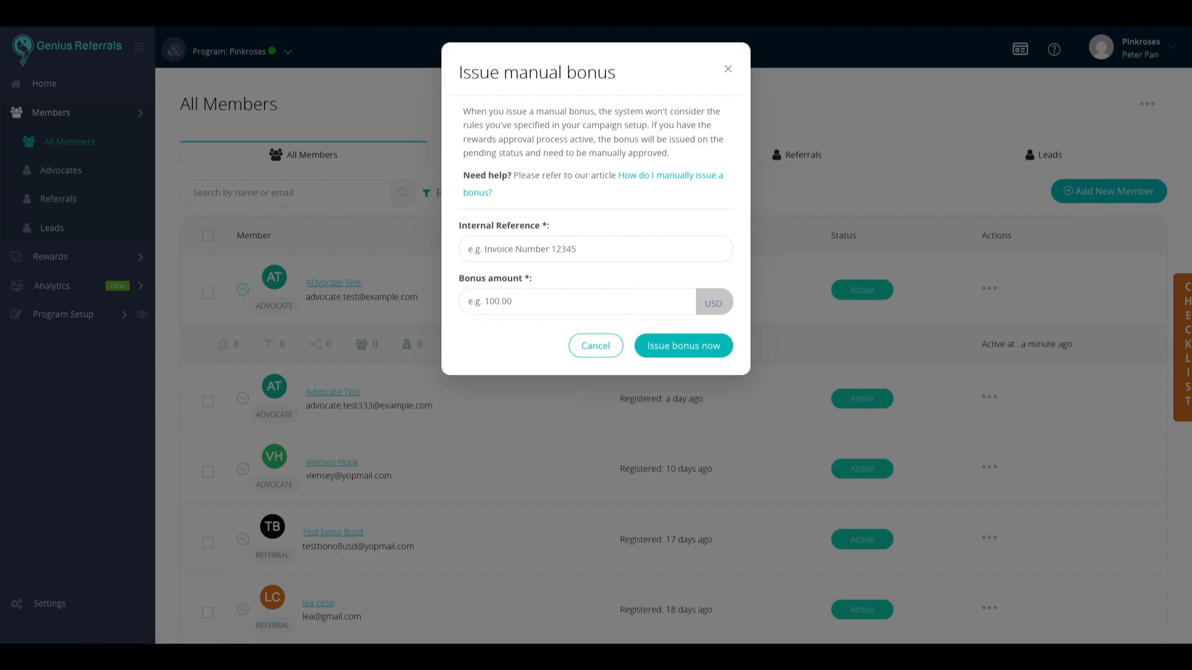
click(801, 19)
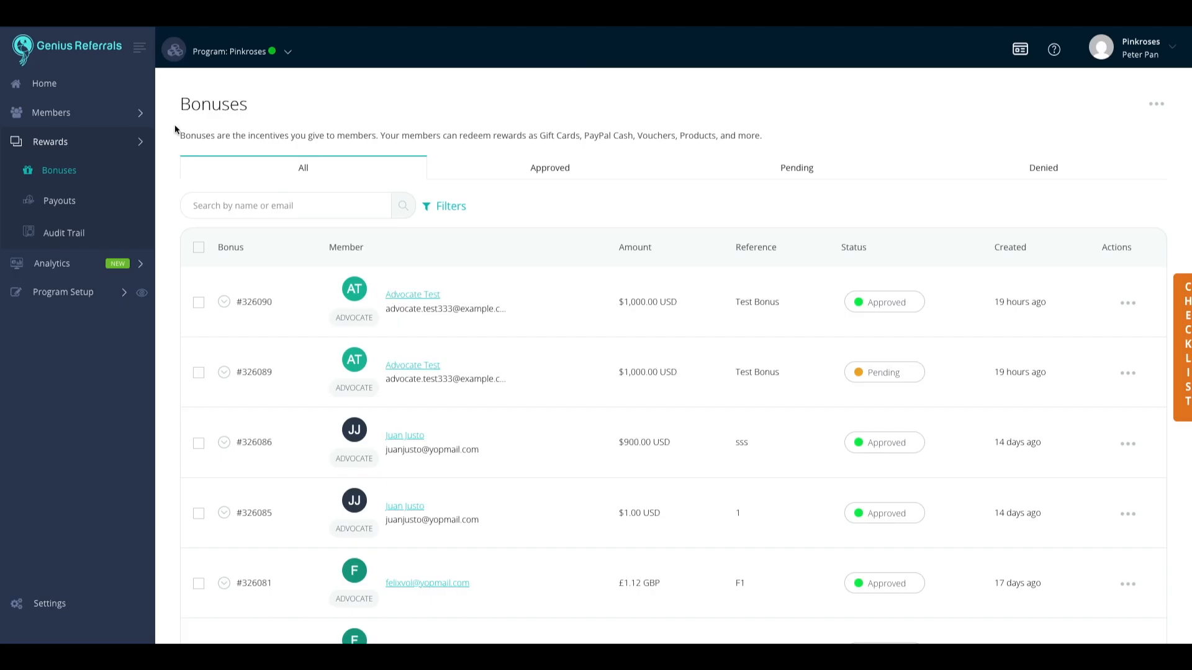
Step: Refresh the Bonuses list and move bonus #326092 to Approved
click(56, 171)
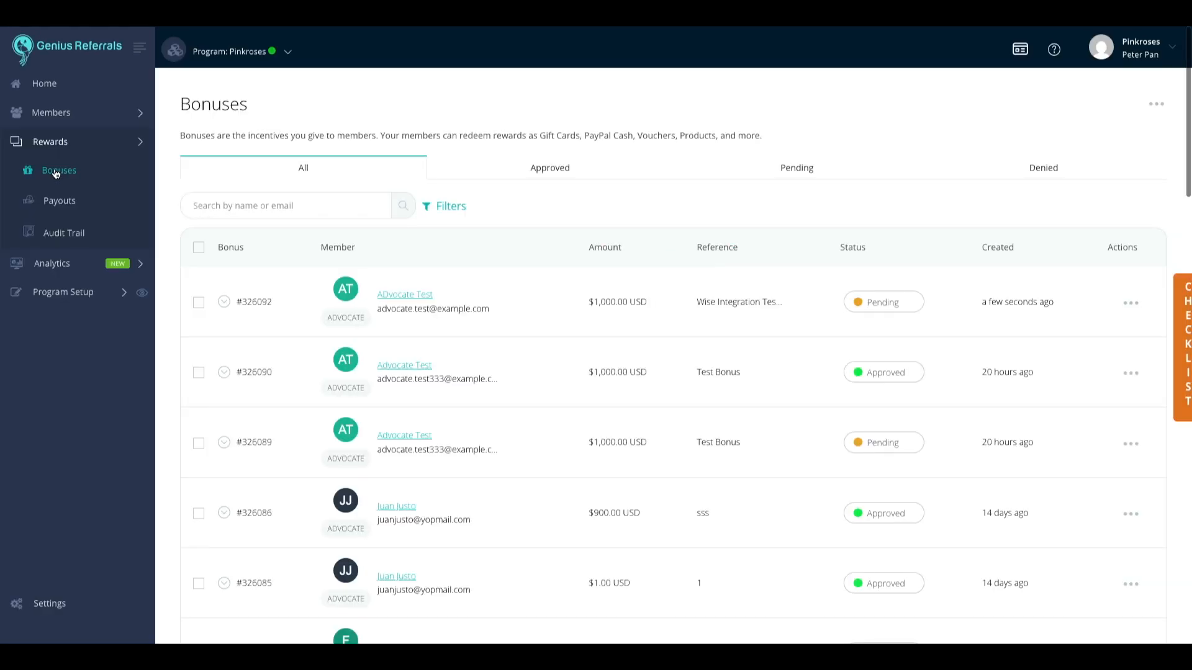
click(225, 302)
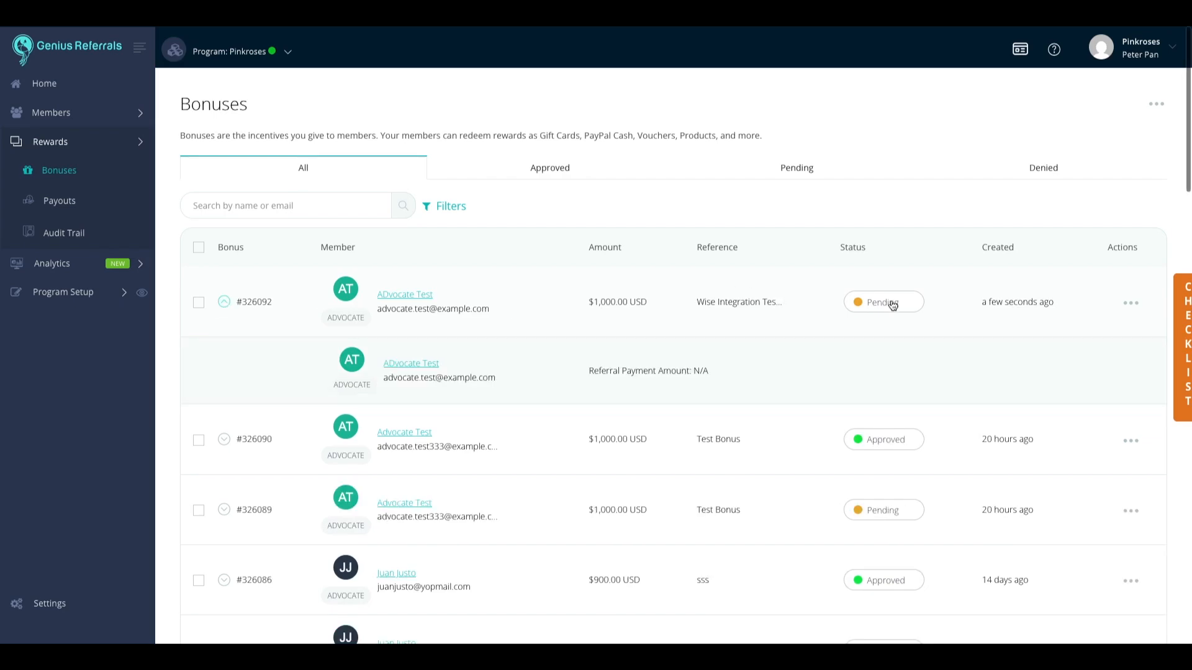
click(222, 303)
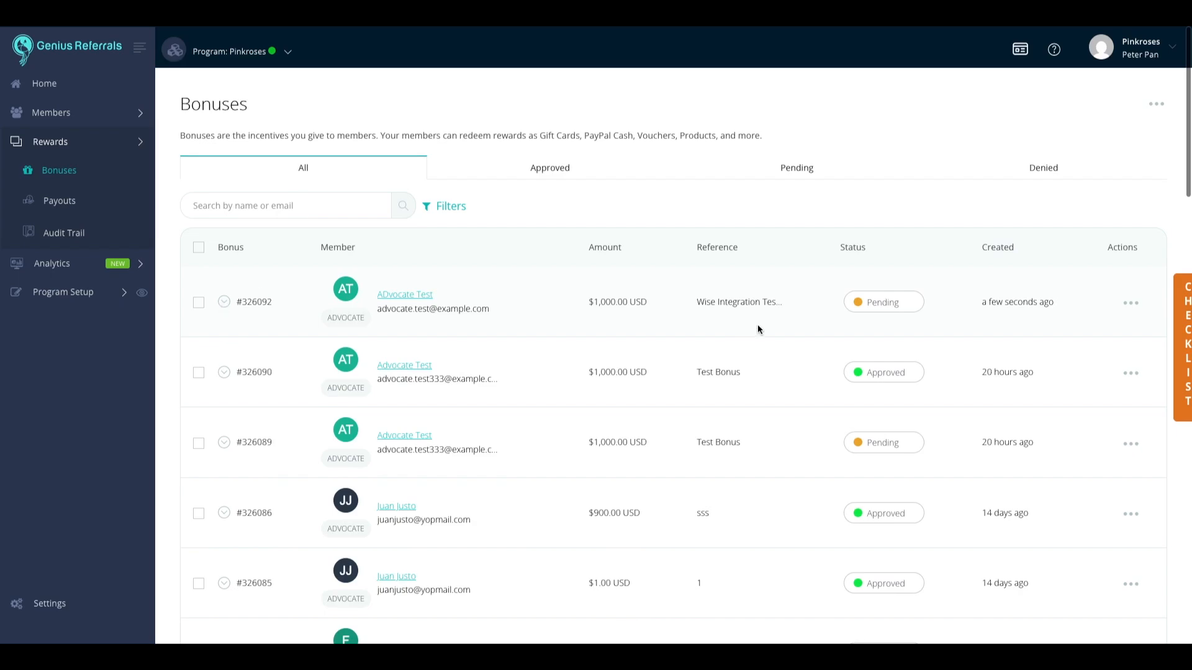
click(1137, 309)
click(1059, 375)
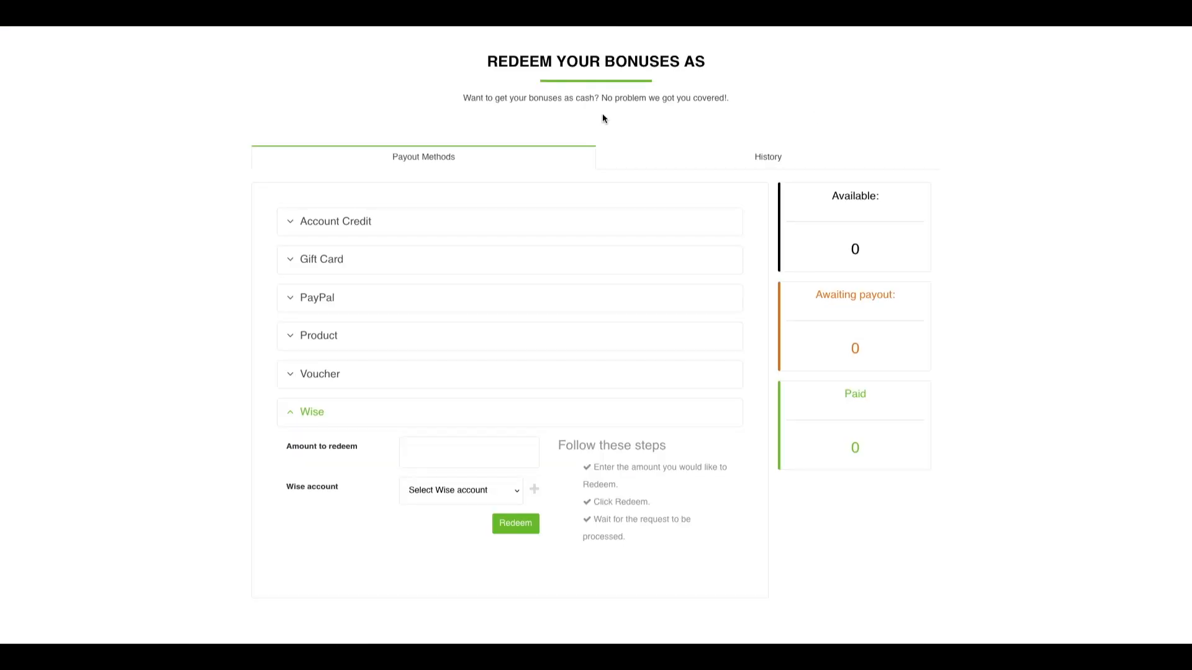
scroll(602, 118, up, 2)
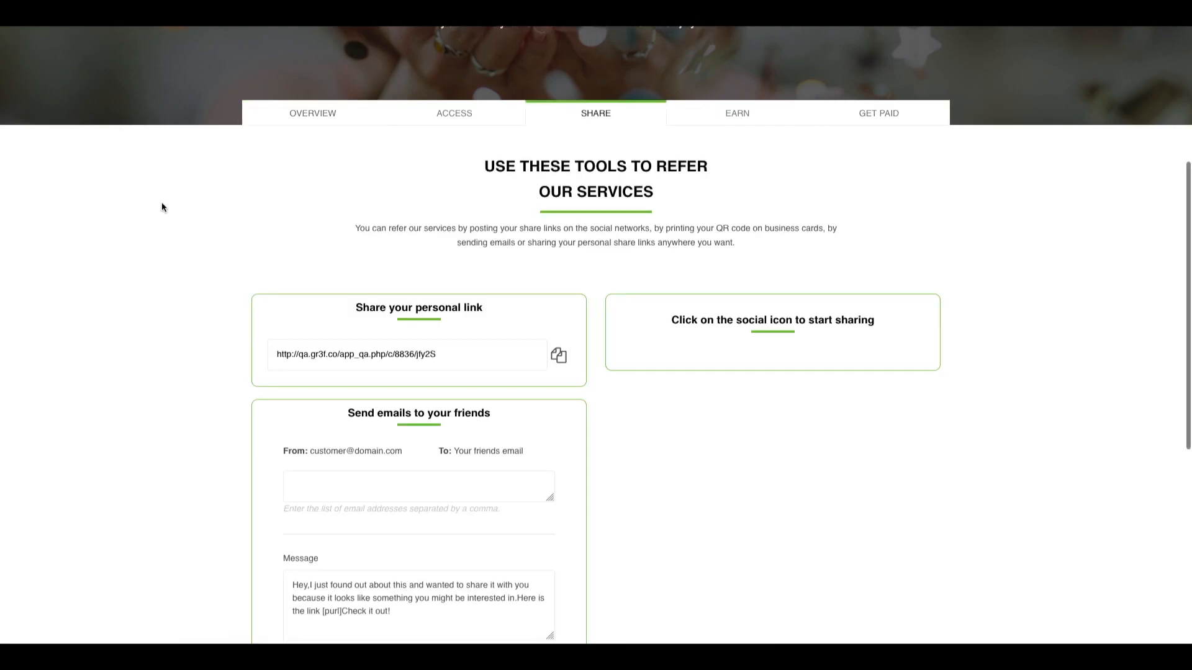
Step: Reopen the Wise form on GET PAID, confirming 1000 available and no Wise accounts listed
click(872, 116)
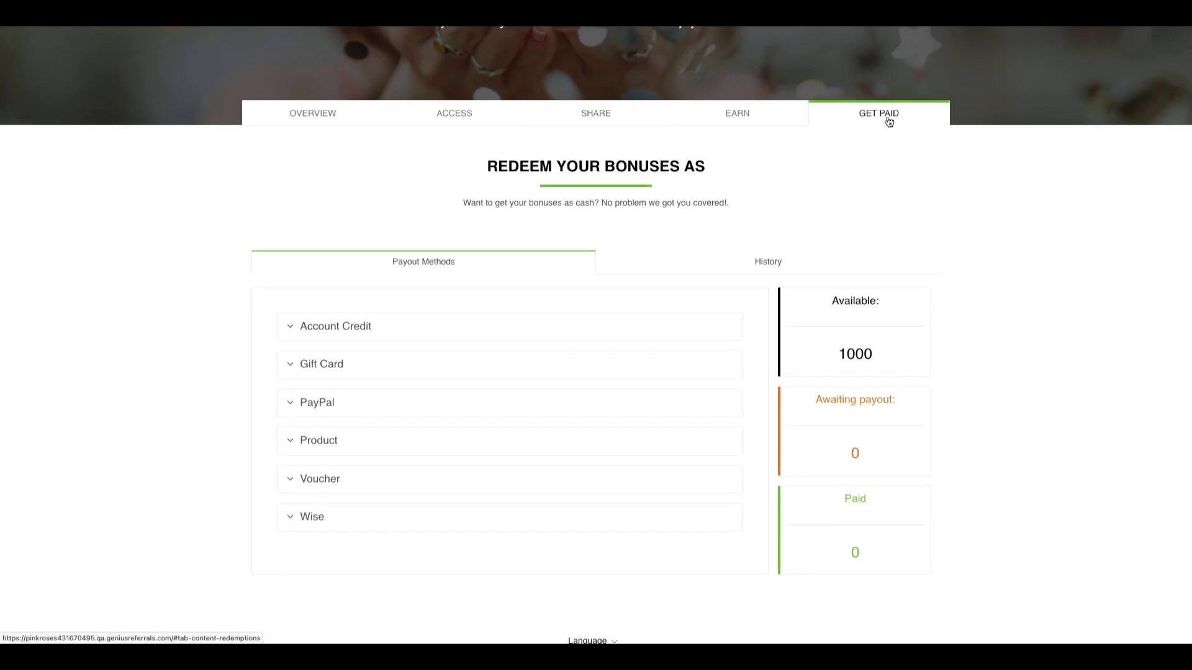
scroll(889, 122, down, 2)
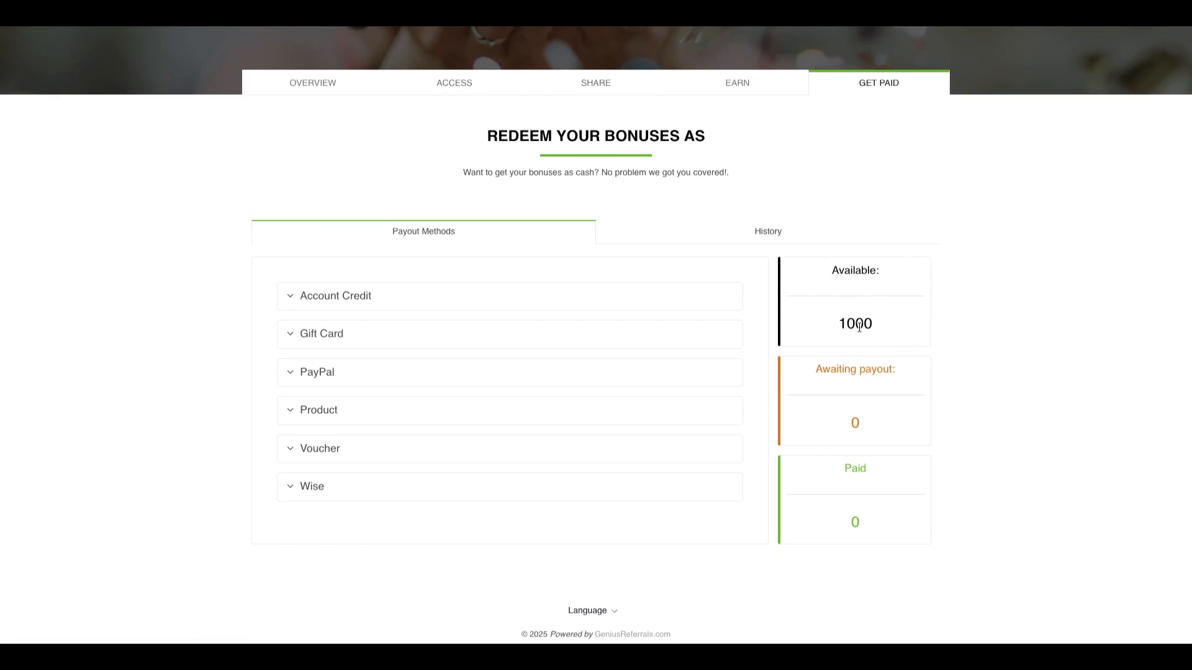
click(289, 486)
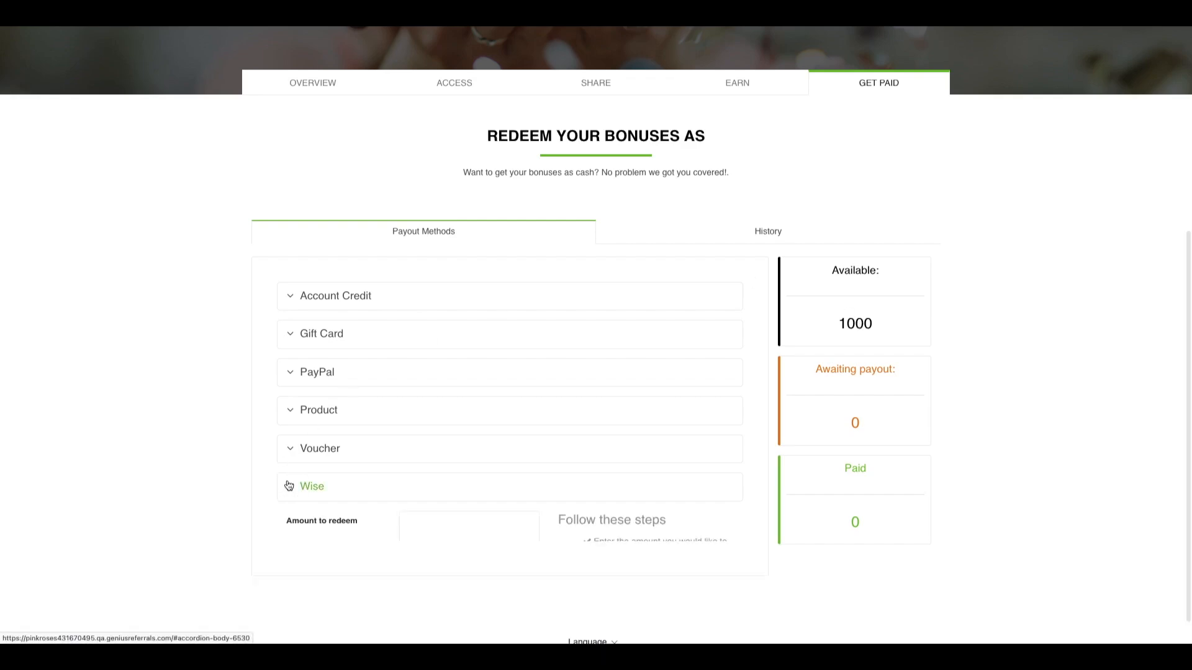
scroll(199, 385, down, 3)
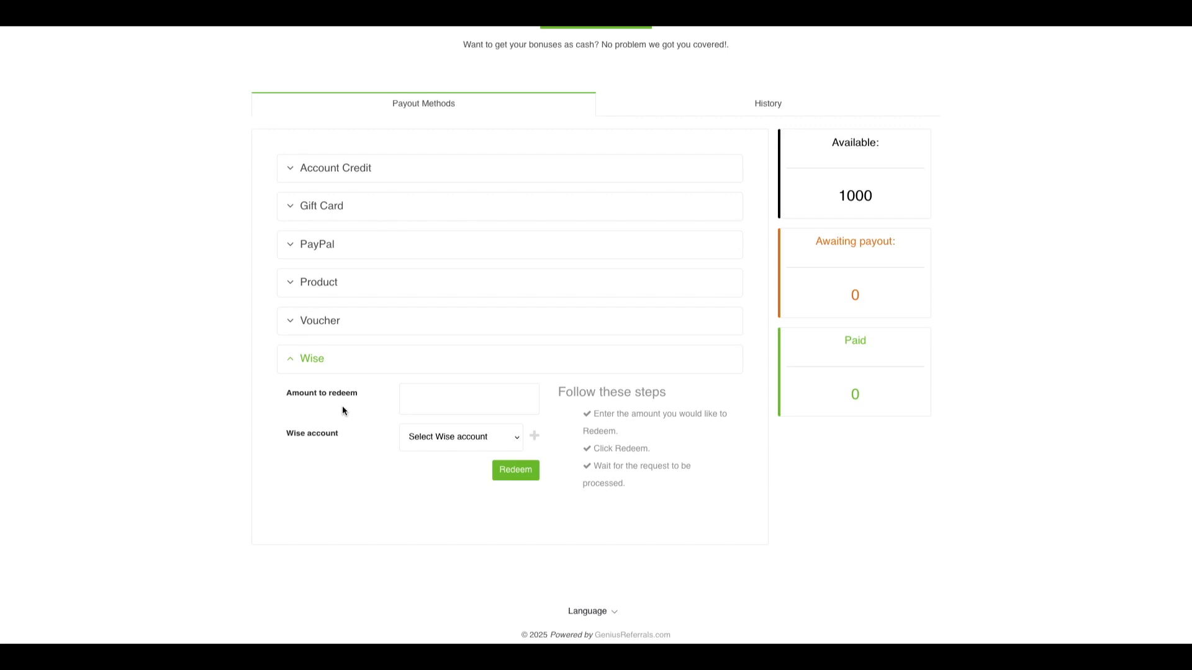
scroll(342, 410, down, 1)
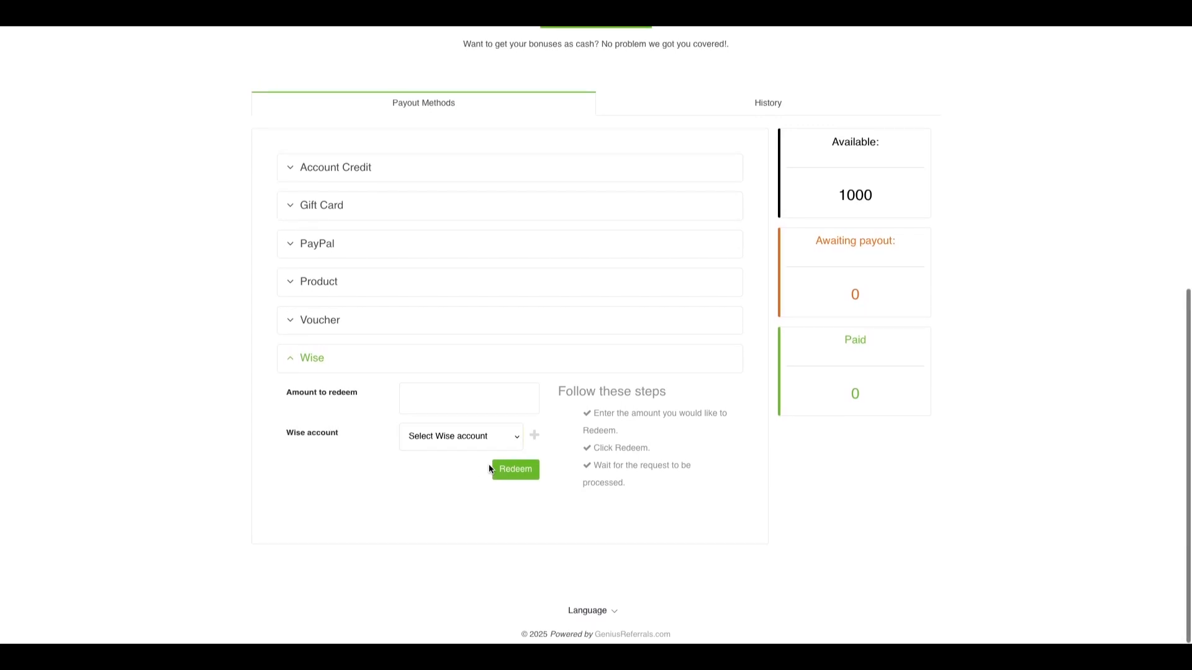
click(493, 435)
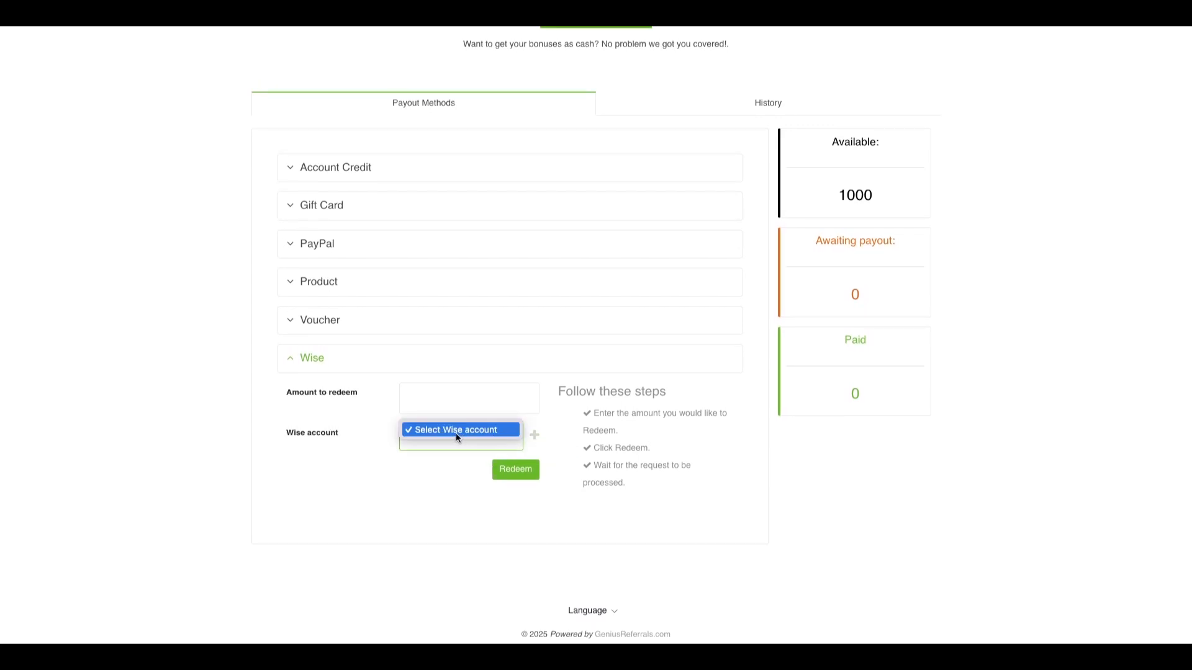
click(423, 488)
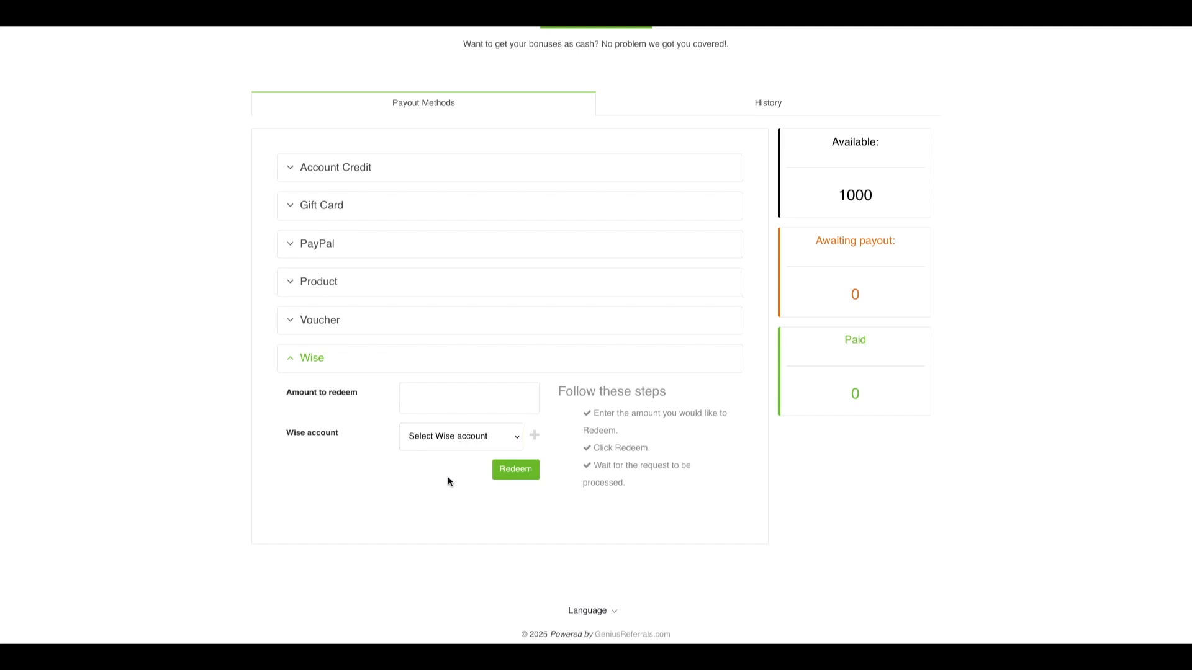
click(535, 438)
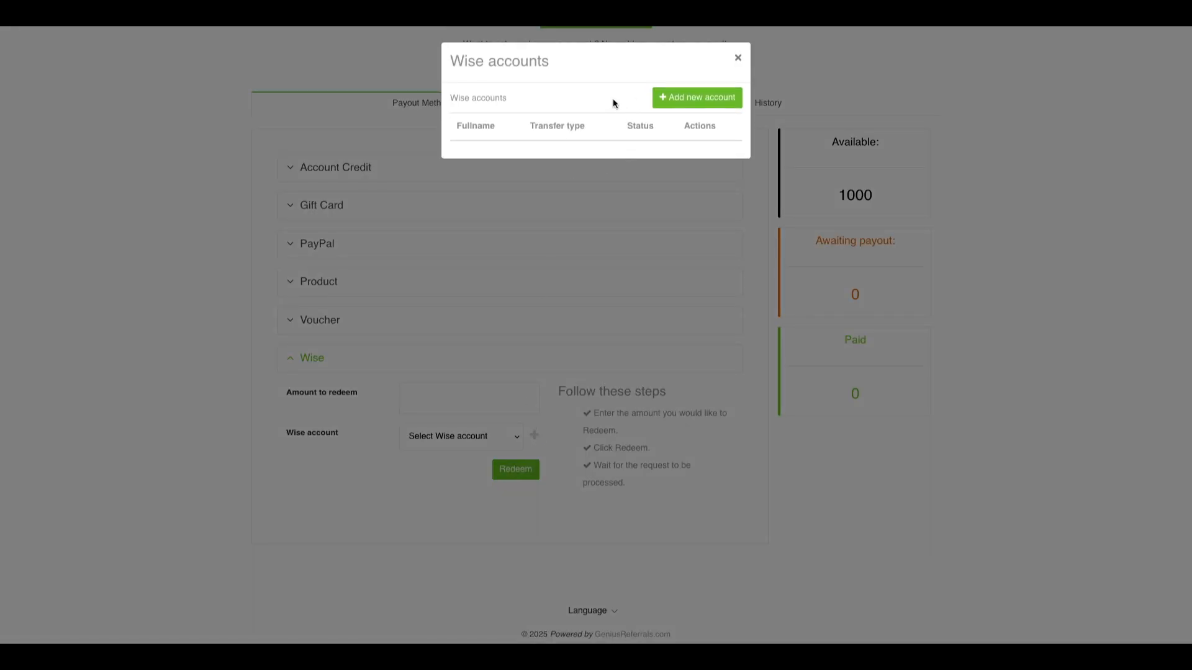
click(680, 99)
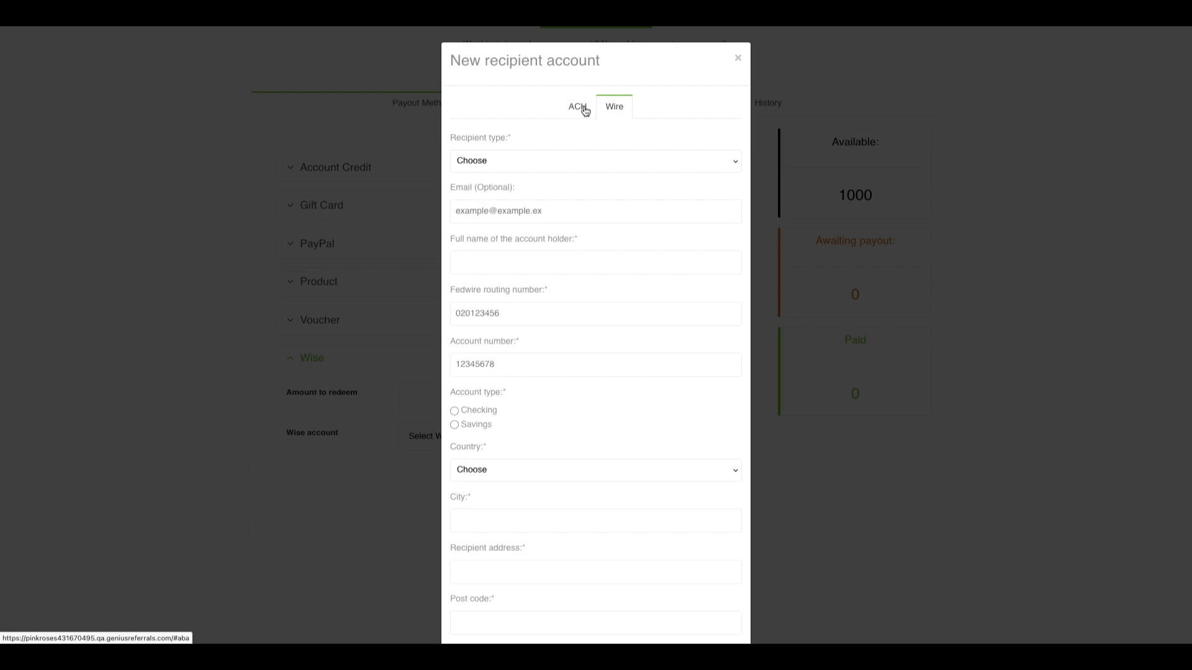
click(612, 108)
click(577, 107)
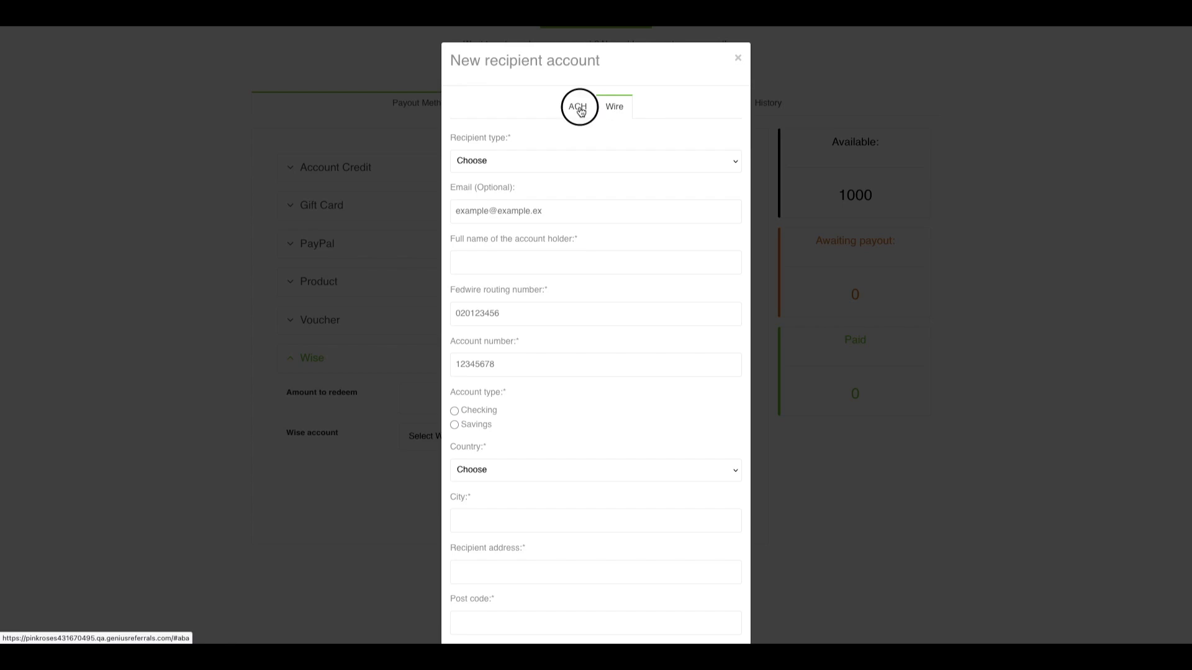
click(612, 111)
click(581, 110)
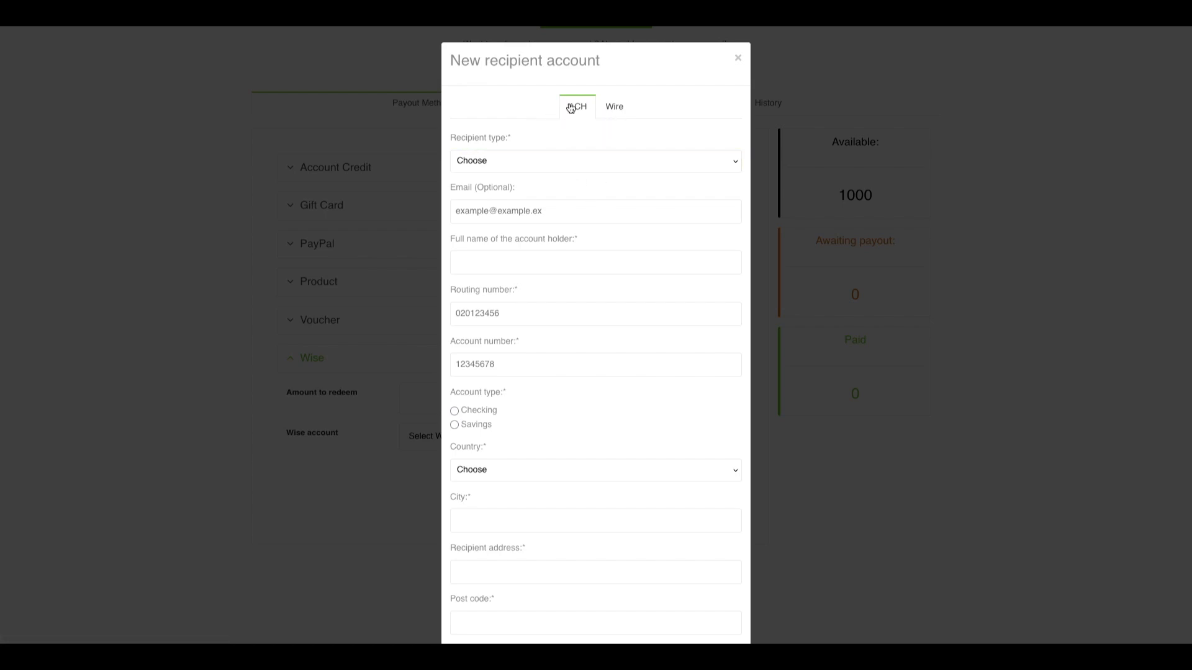
Step: Set the recipient type to Person and enter the advocate's e-mail and full name
click(516, 159)
click(489, 173)
click(488, 219)
text(a)
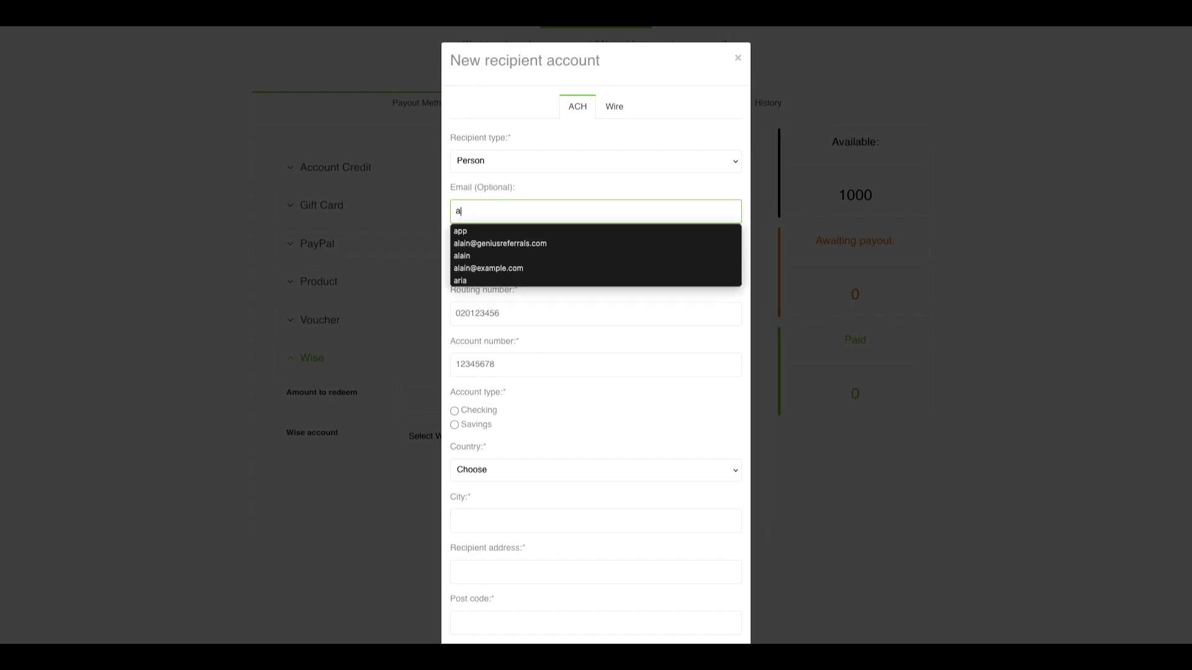
text(dvocates)
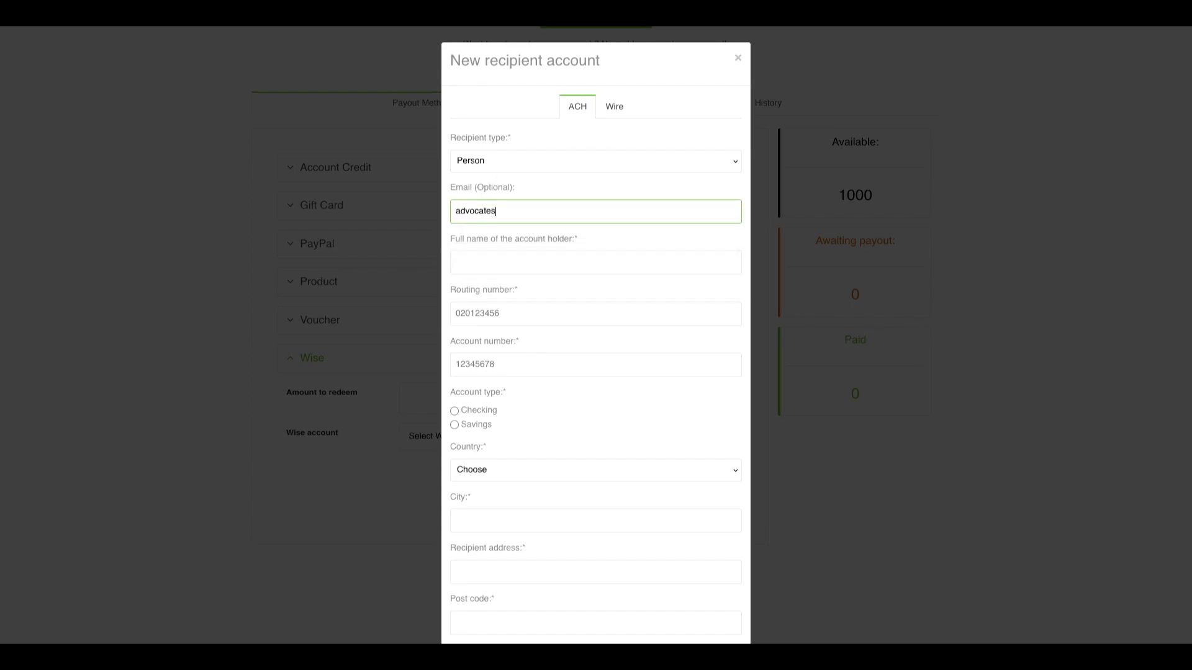
text(.tewt)
key(BackSpace)
key(BackSpace)
text(est@)
text(ea)
text(ample.com)
text(Adv)
key(BackSpace)
key(BackSpace)
text(do)
text(ocate T)
text(est)
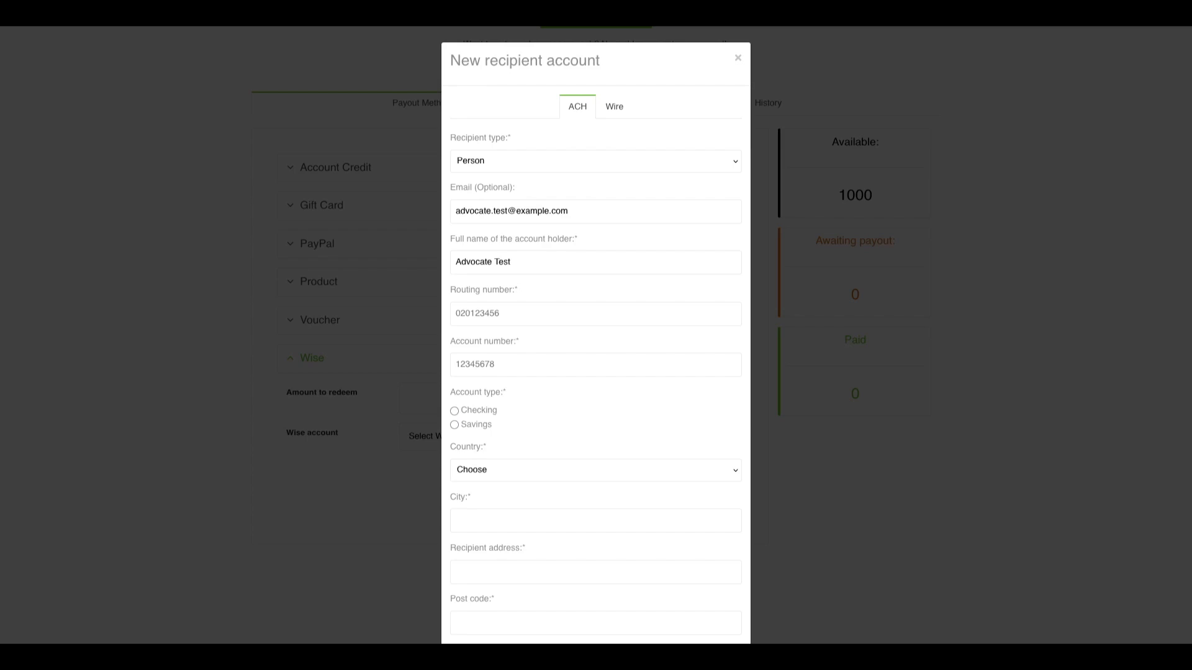
Step: Paste the routing and account numbers and mark the account as Checking
click(481, 320)
text(267084131)
click(542, 371)
text(12345678)
click(556, 403)
click(454, 411)
Step: Set the recipient's country to United States
scroll(579, 386, down, 1)
click(541, 413)
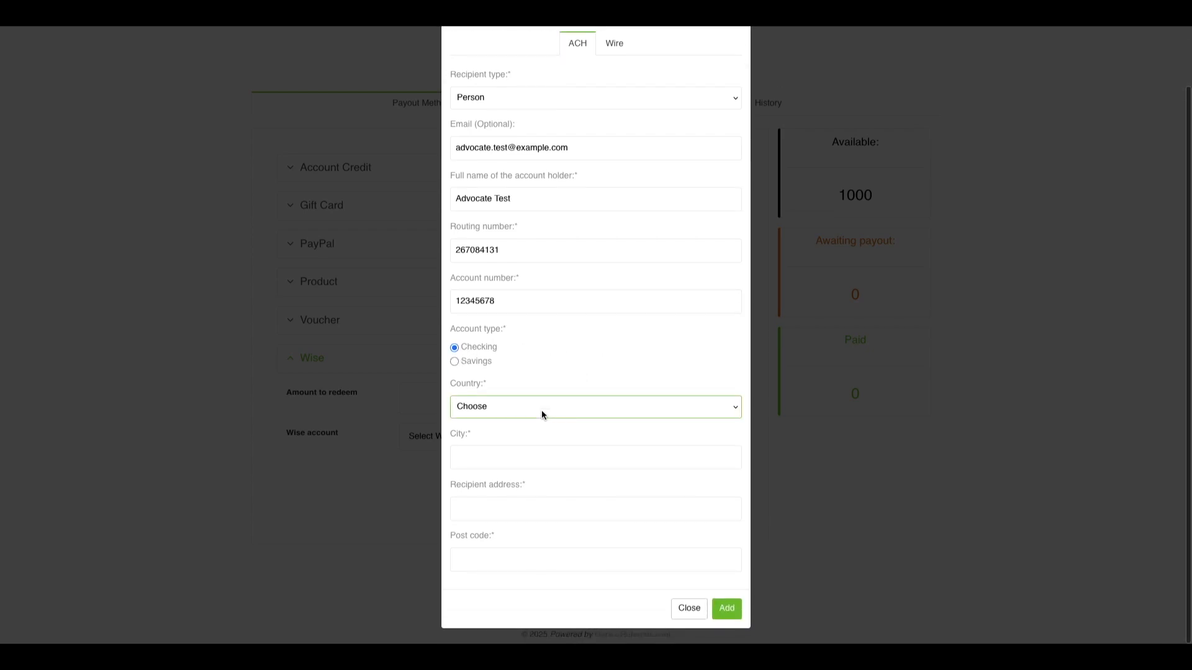
click(541, 410)
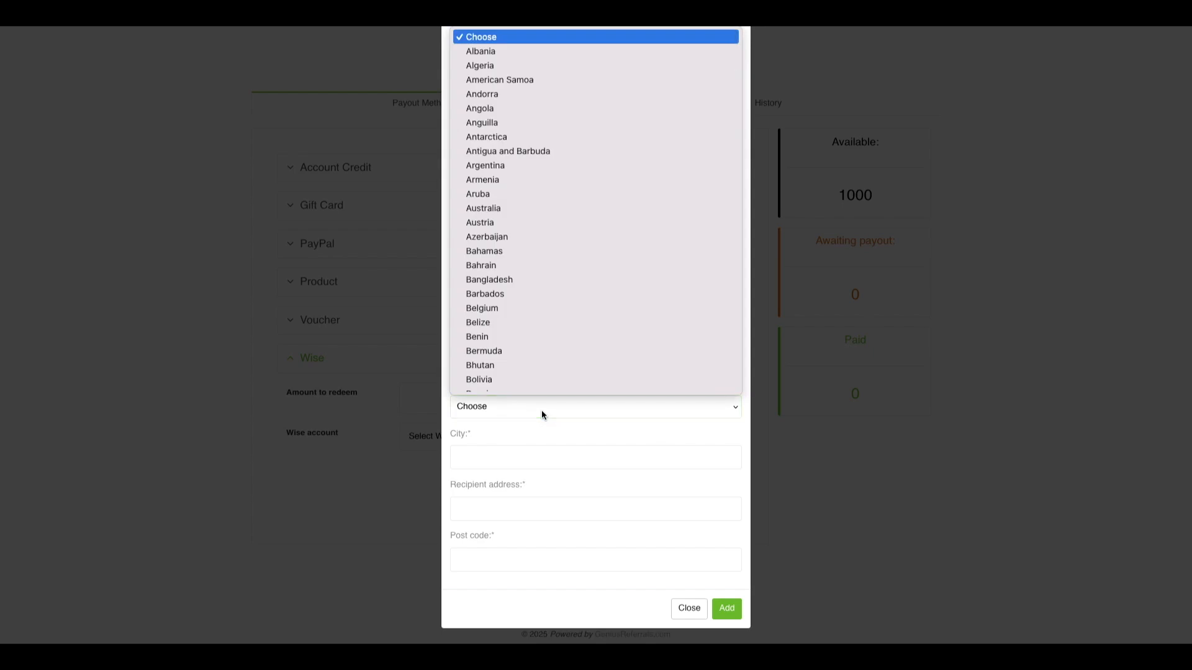
key(u)
scroll(554, 280, down, 3)
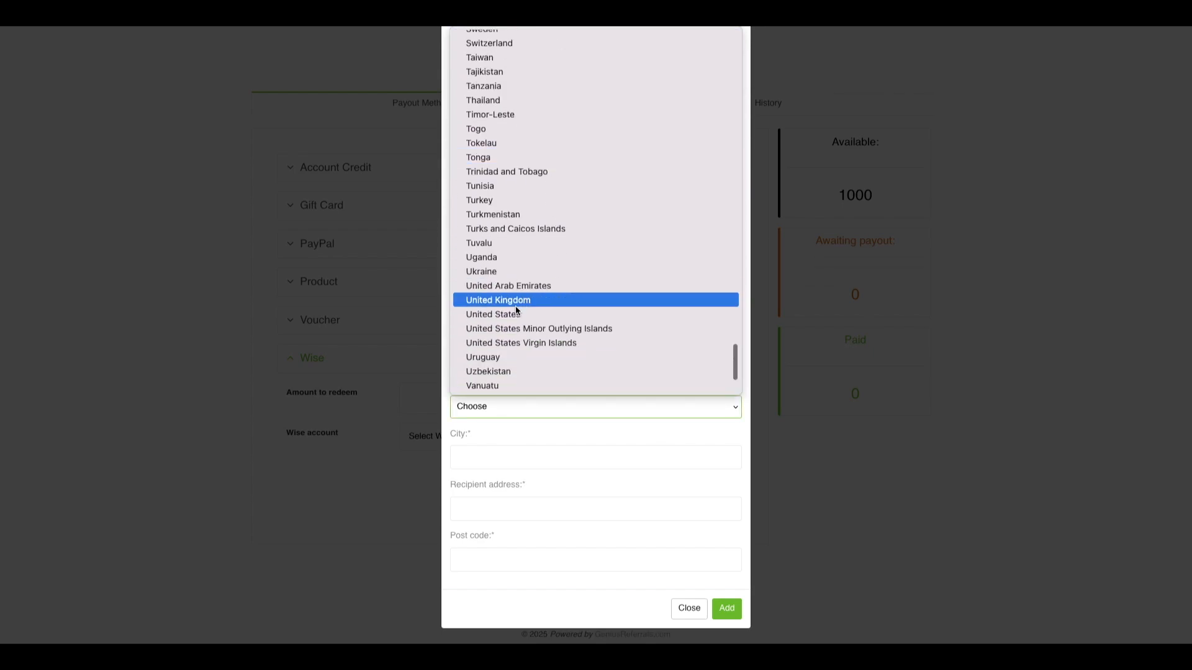
click(512, 315)
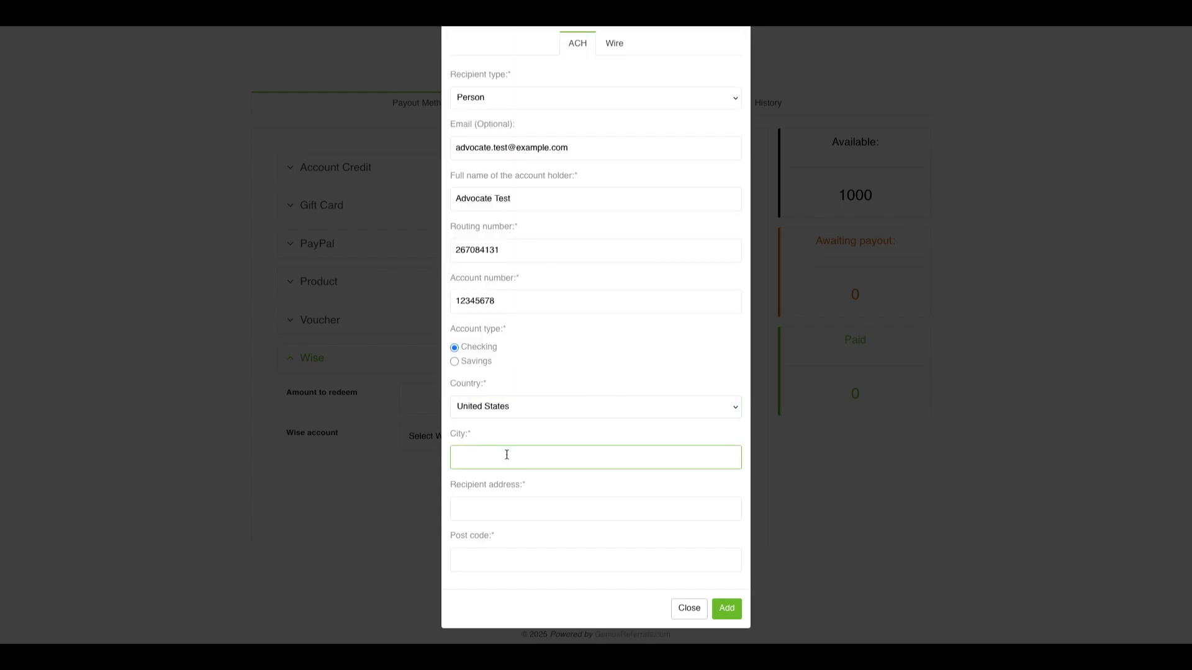
Step: Enter city Orlando, address 'main st 123', ZIP 32819, state Florida, and add the recipient
text(O)
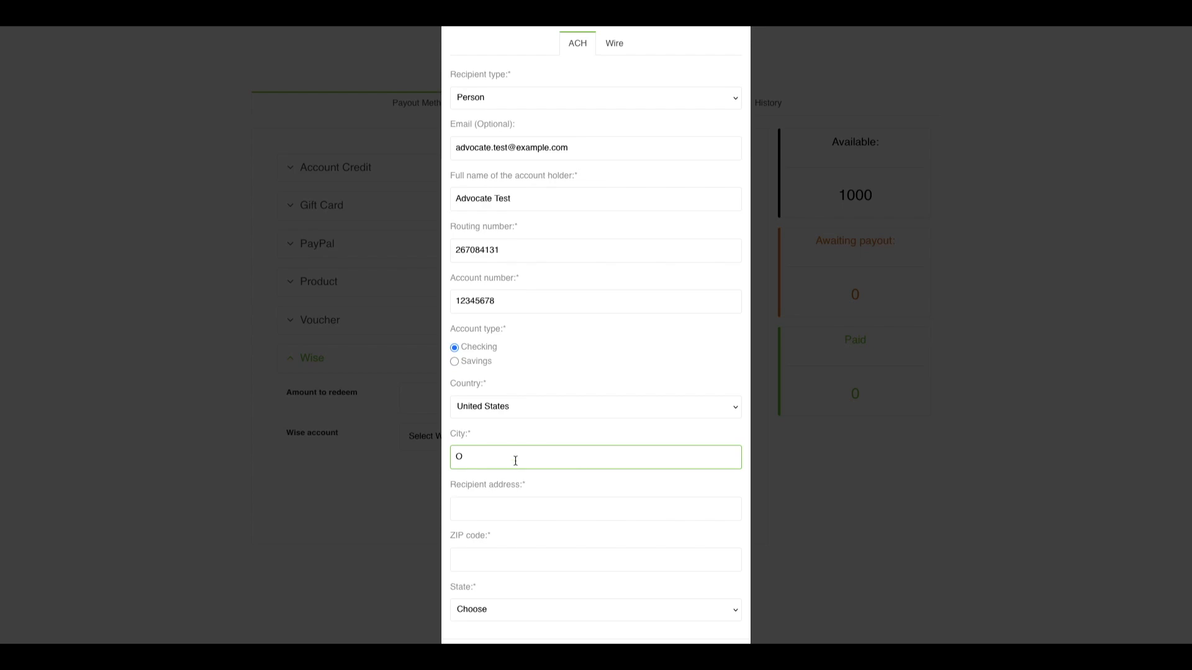
text(rlando)
key(Tab)
text(main st 123)
key(Tab)
text(32819)
scroll(594, 479, down, 1)
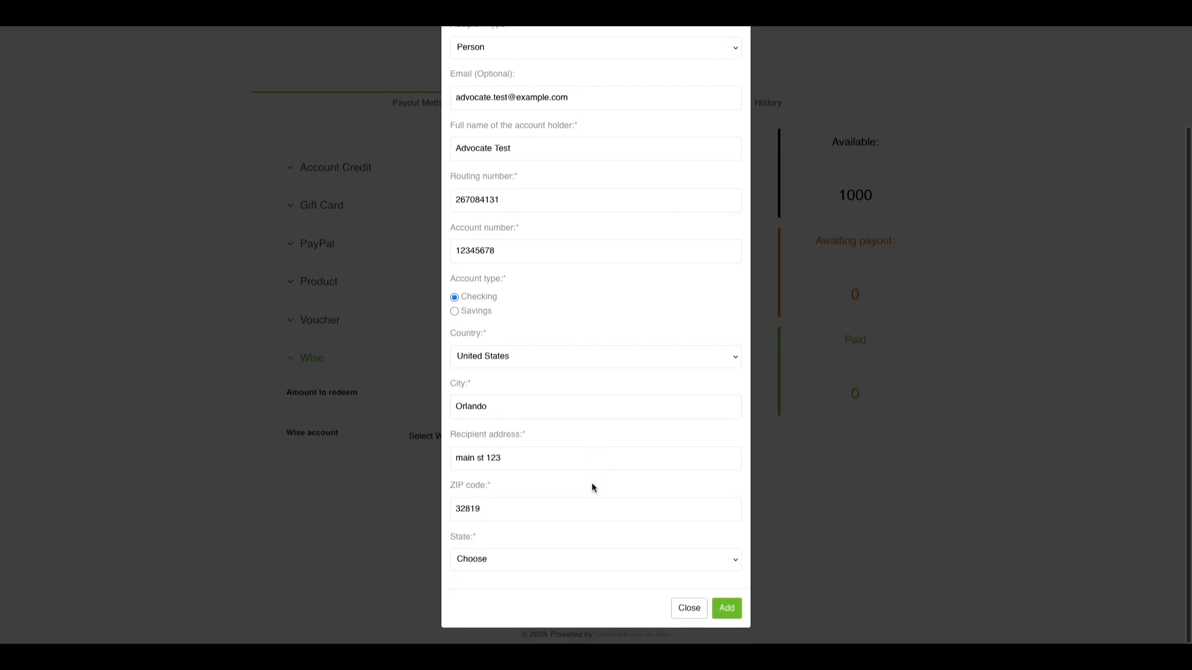
click(535, 561)
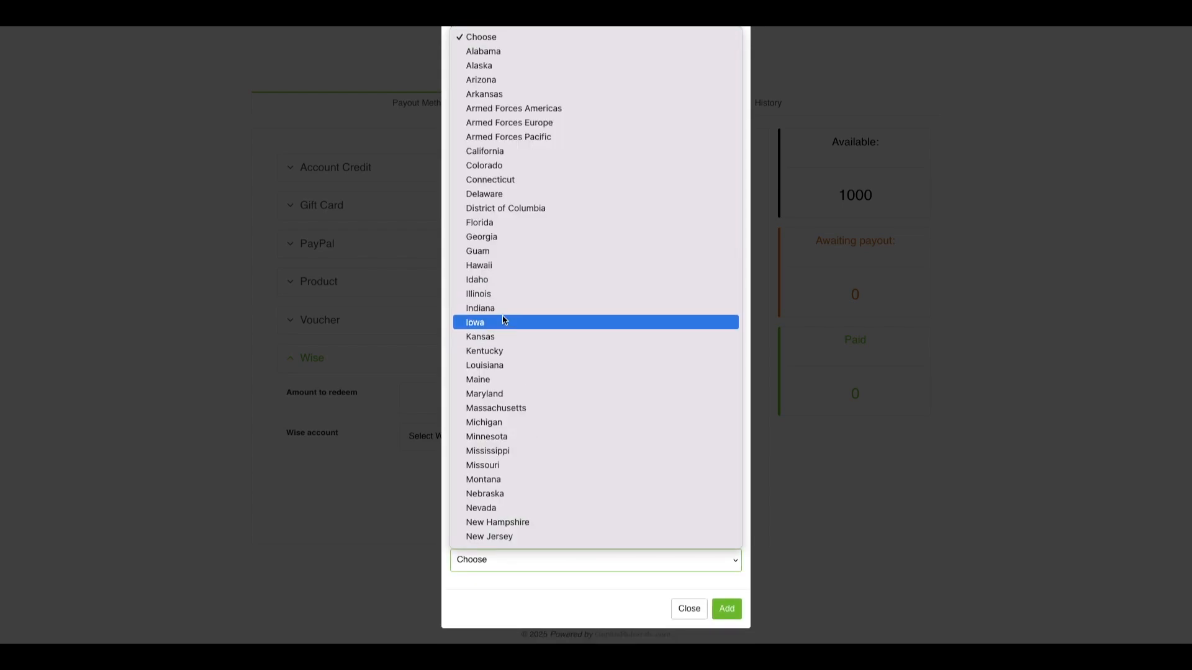
click(487, 222)
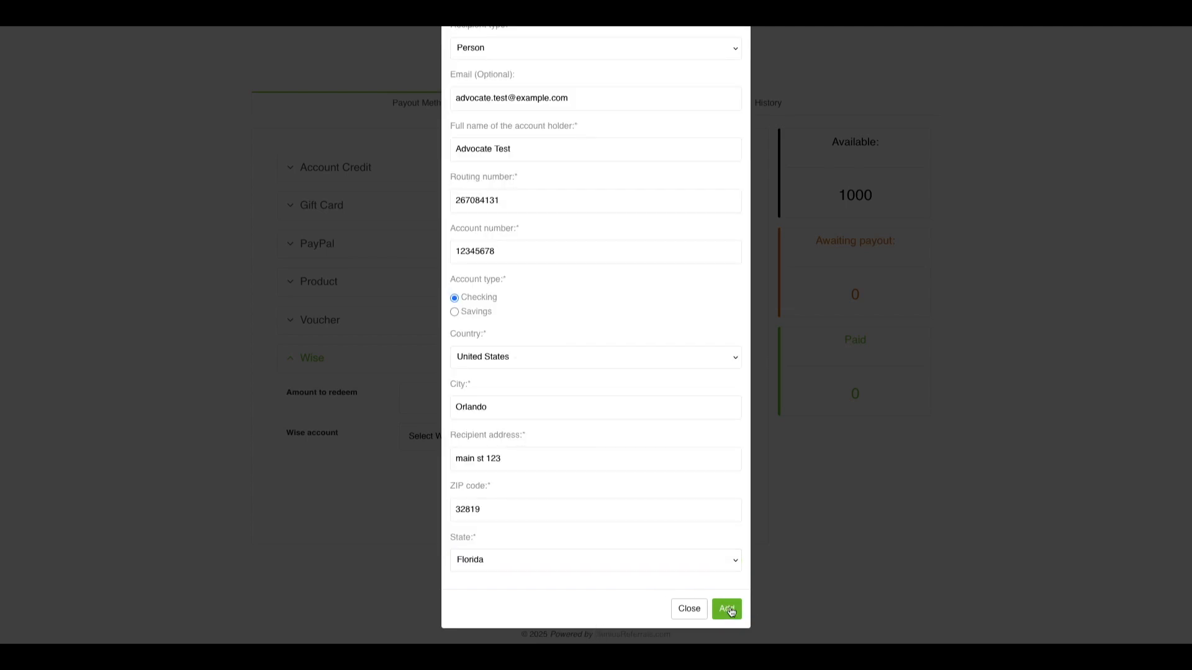
click(729, 610)
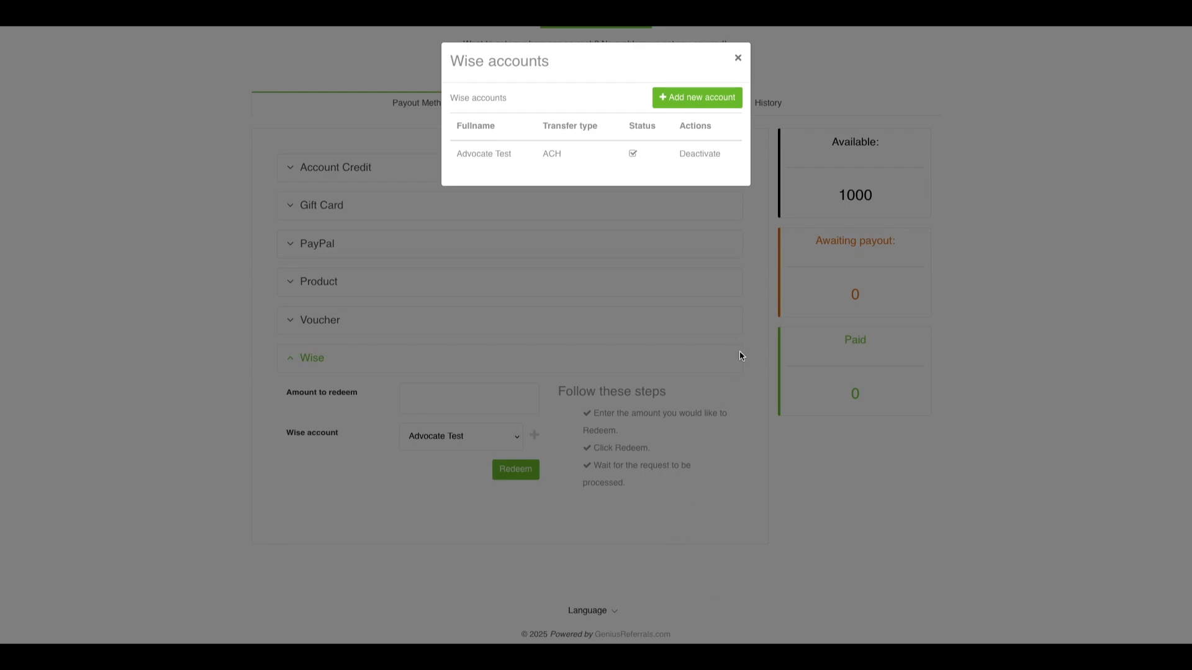
Step: Close the Wise accounts list and select the new ACH account as the redemption's Wise account
click(739, 59)
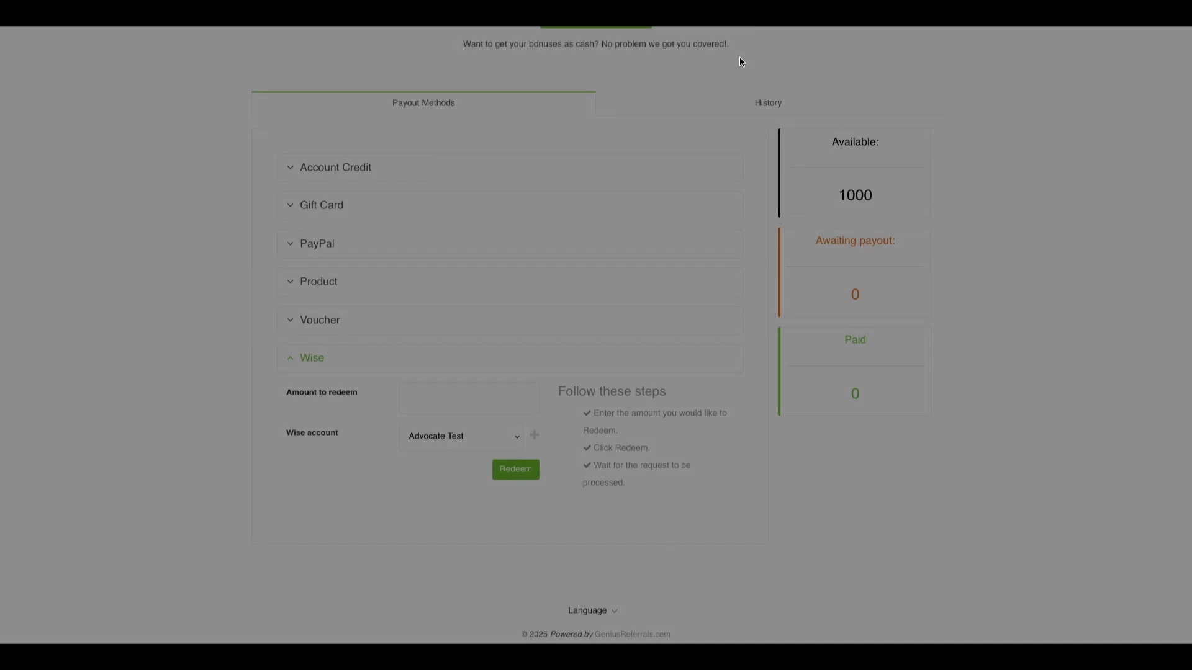
click(465, 437)
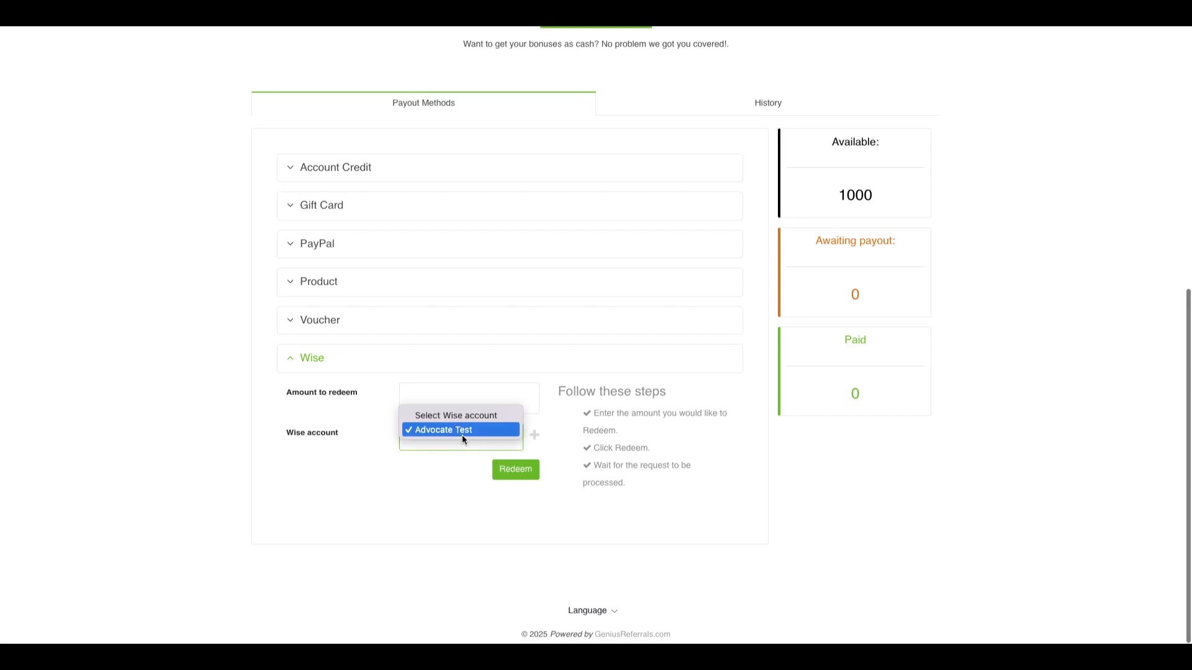
click(447, 430)
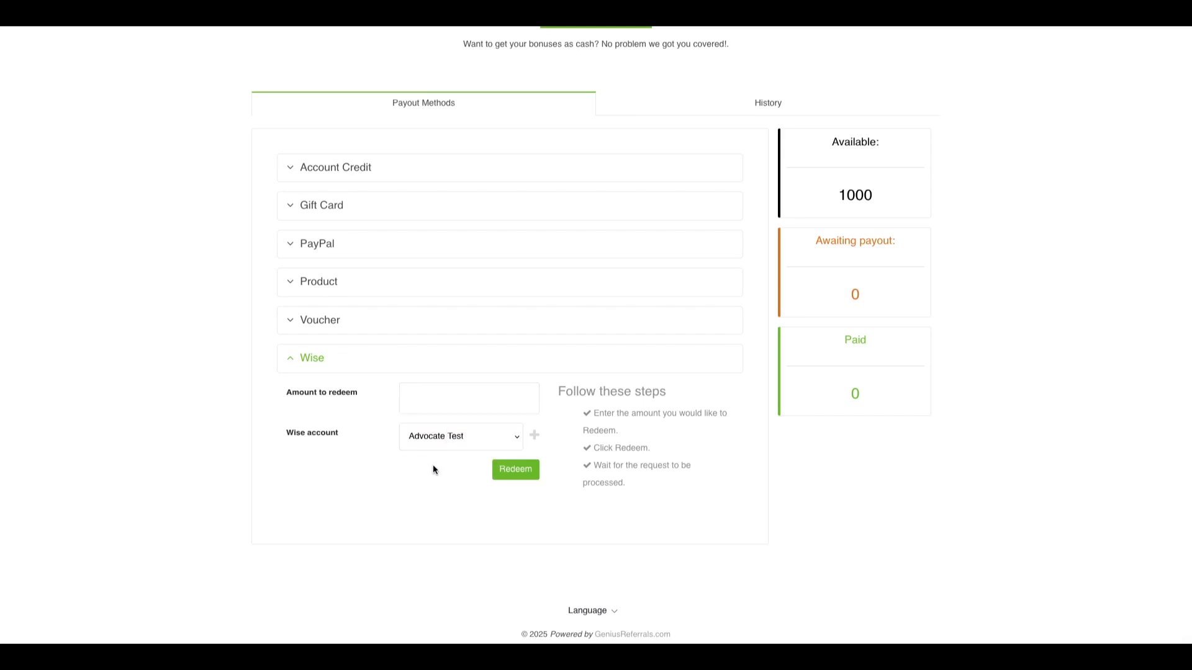
Step: Redeem 250 USD to the Wise account, replacing the mistaken 155, then view the history
click(433, 402)
text(155)
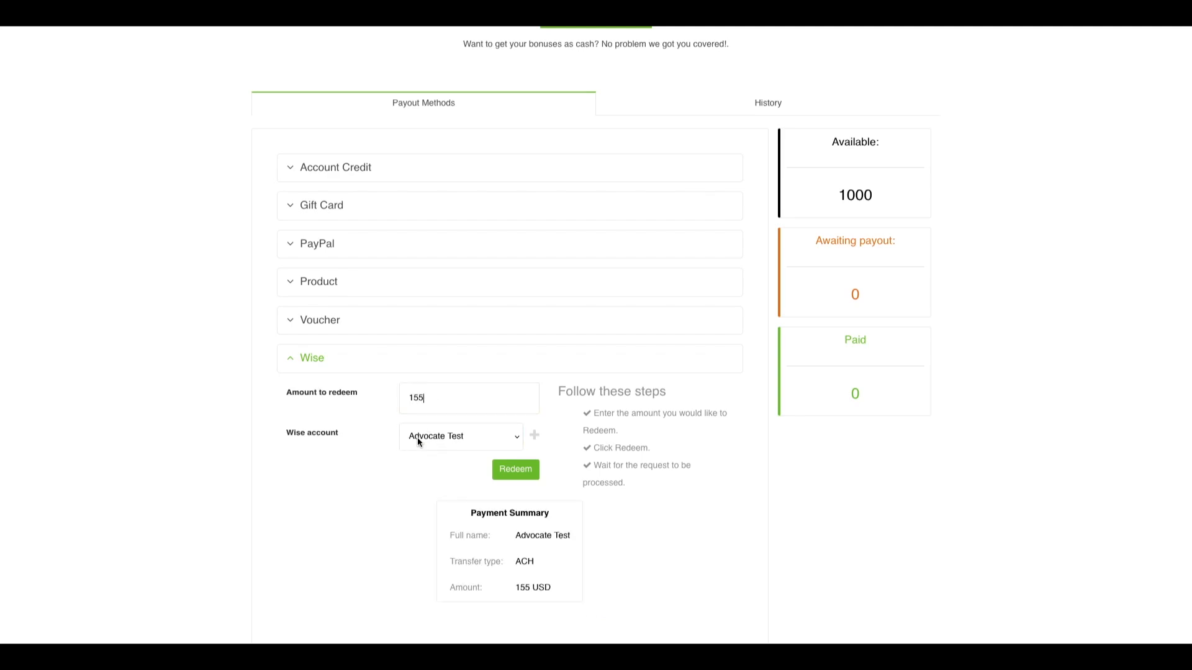
click(426, 398)
key(BackSpace)
key(BackSpace)
key(BackSpace)
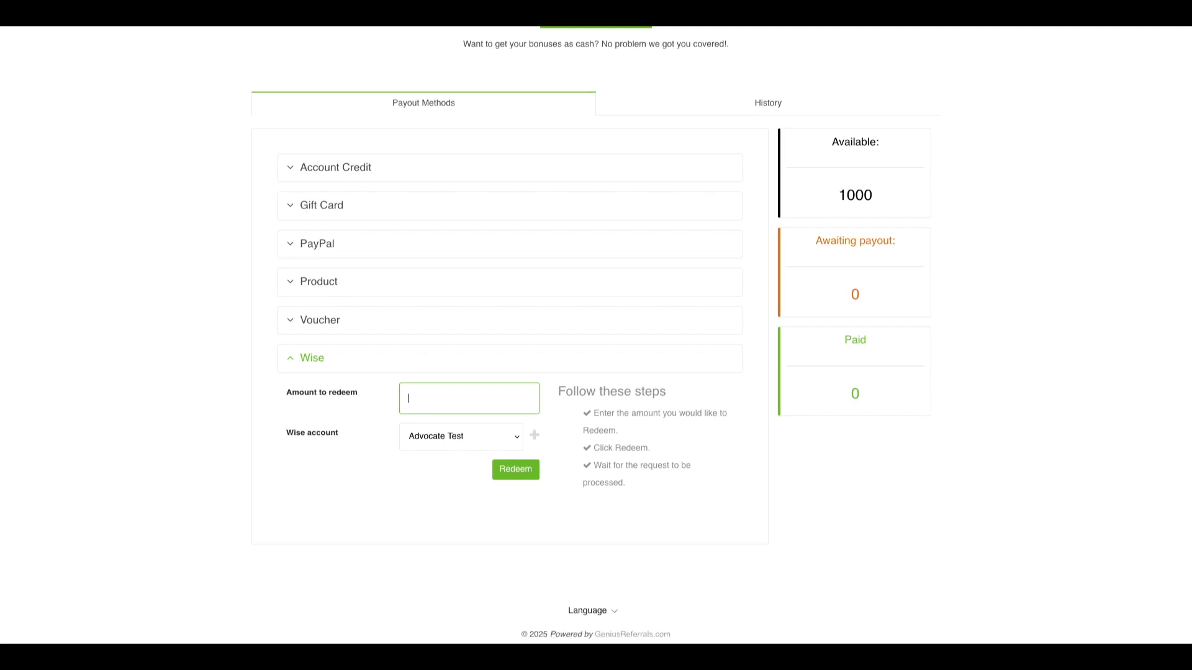
text(250)
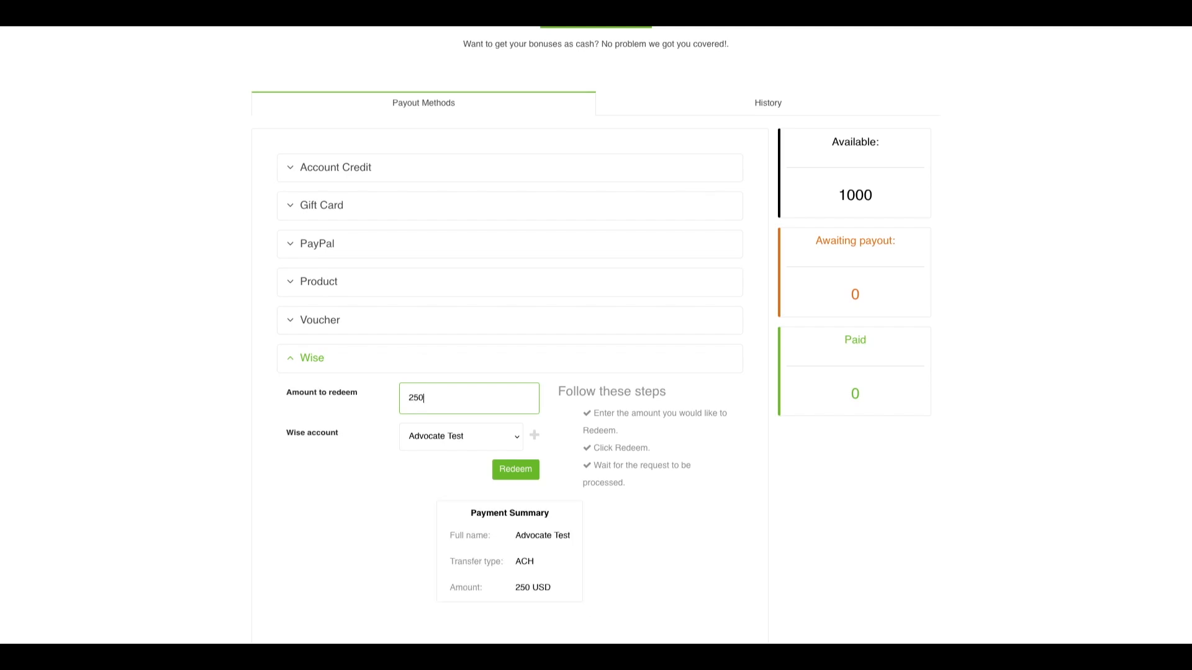
click(378, 505)
scroll(624, 551, down, 2)
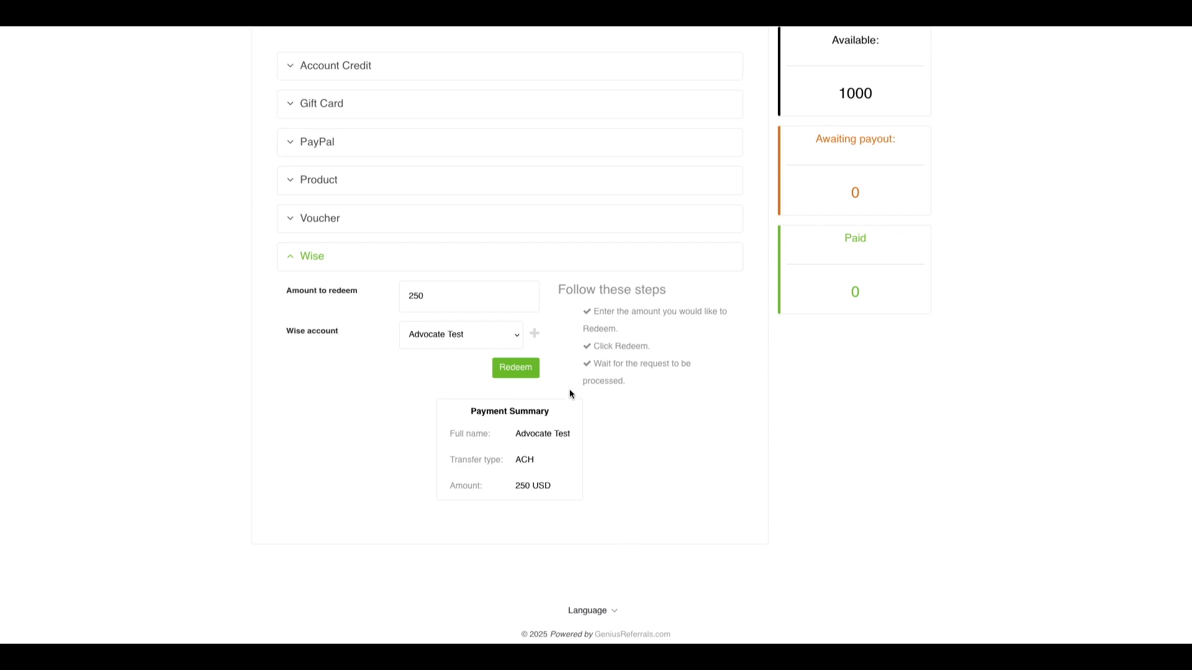
click(519, 370)
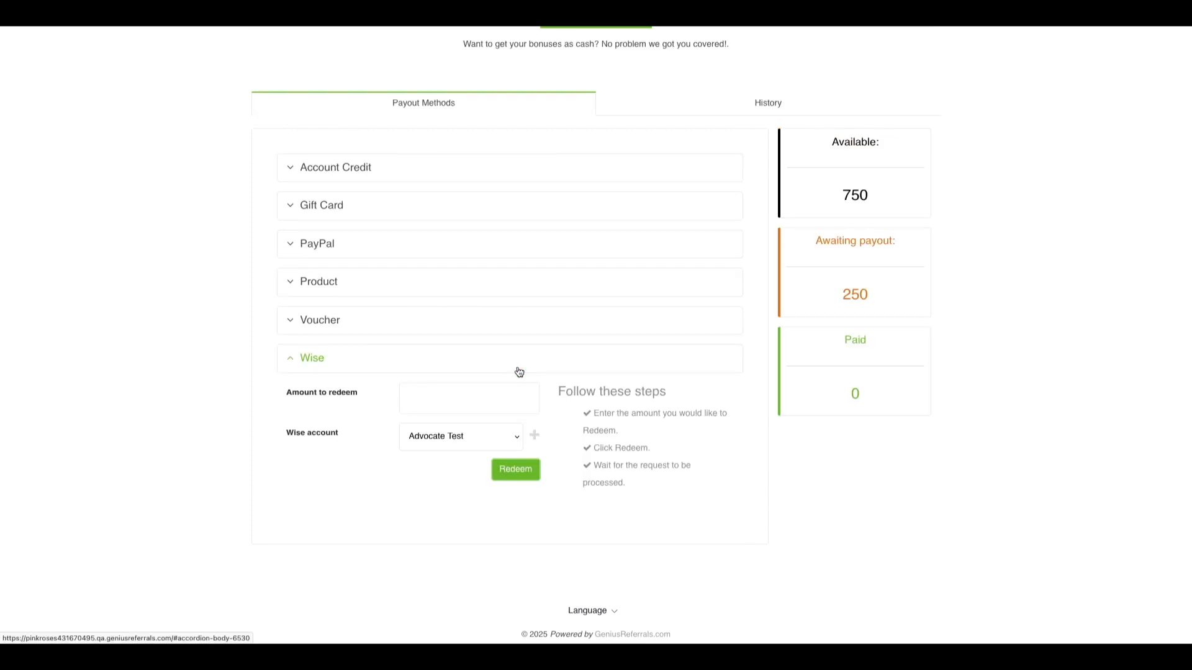
click(757, 104)
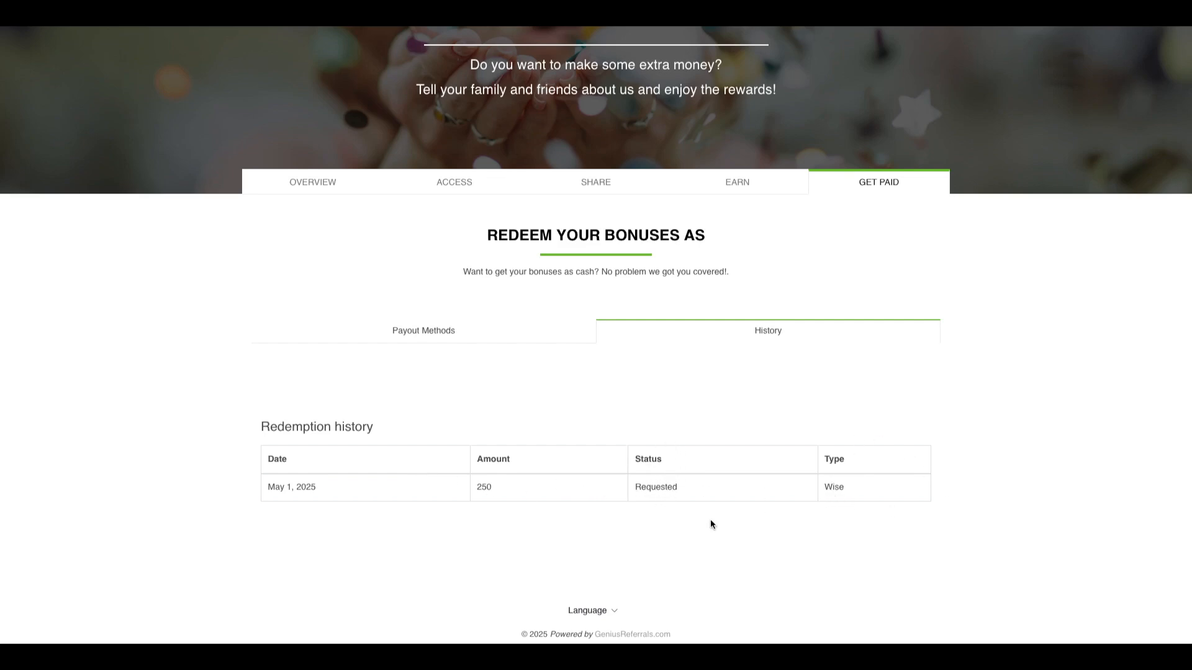
Step: Scroll the redemption history to check the 250 Wise payout dated May 1, 2025 marked Requested
scroll(711, 525, up, 1)
scroll(711, 524, down, 1)
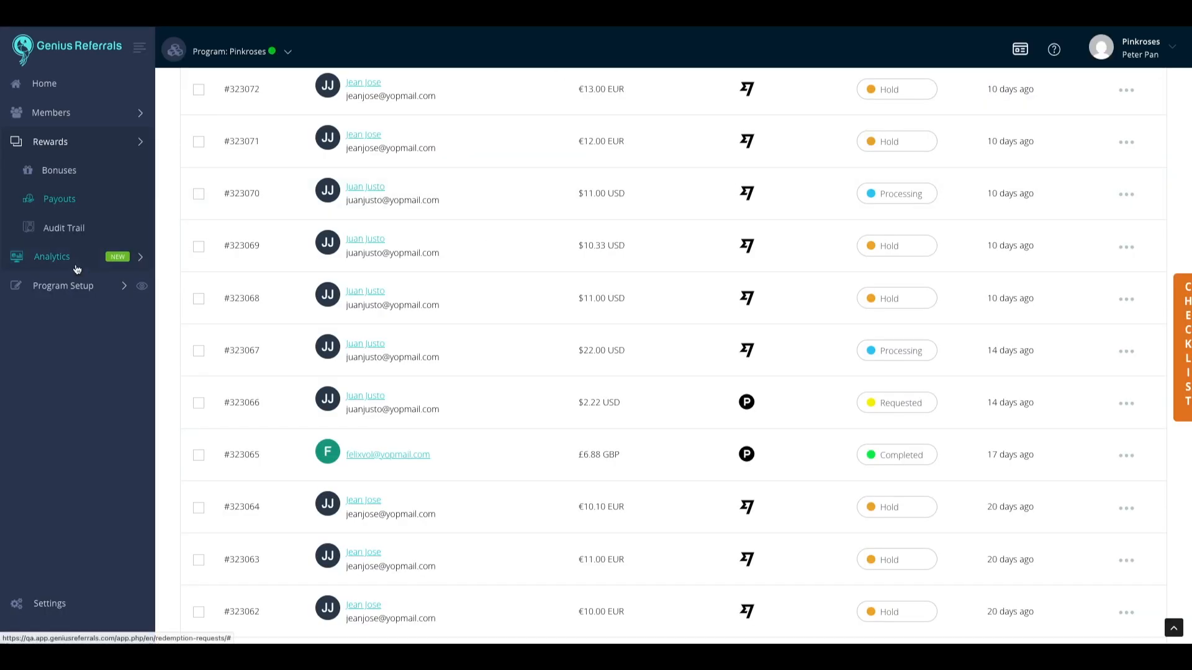
Step: Reload the Payouts list, check payout #323080's 250 total, and open its details page
scroll(75, 277, up, 1)
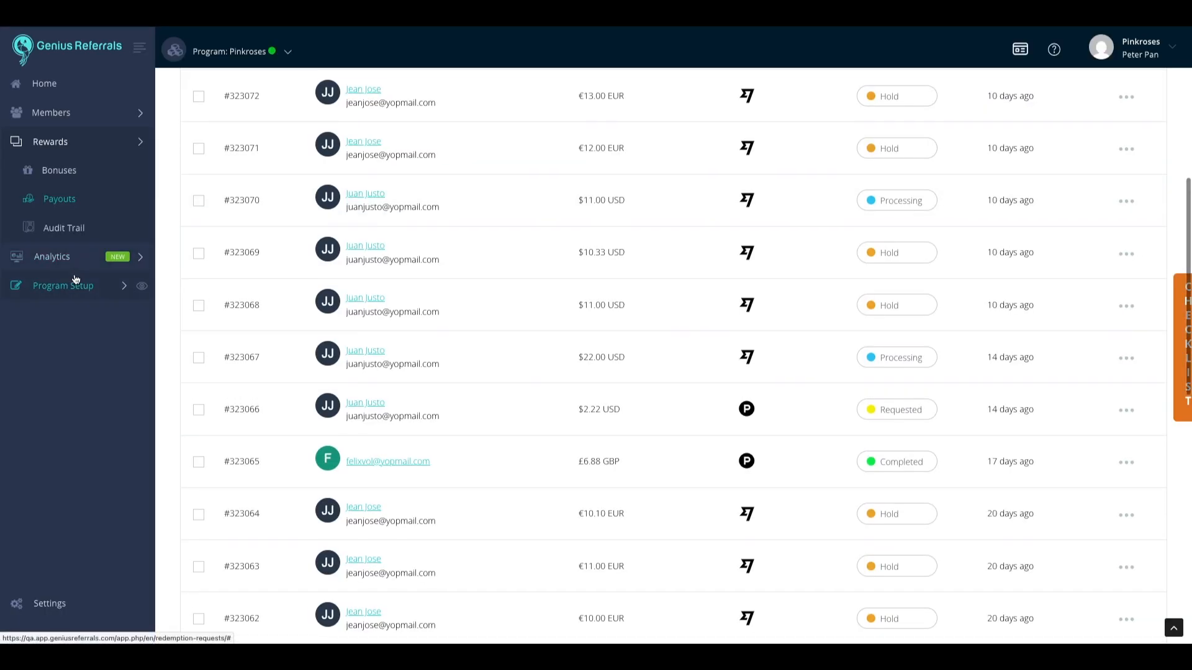
click(59, 208)
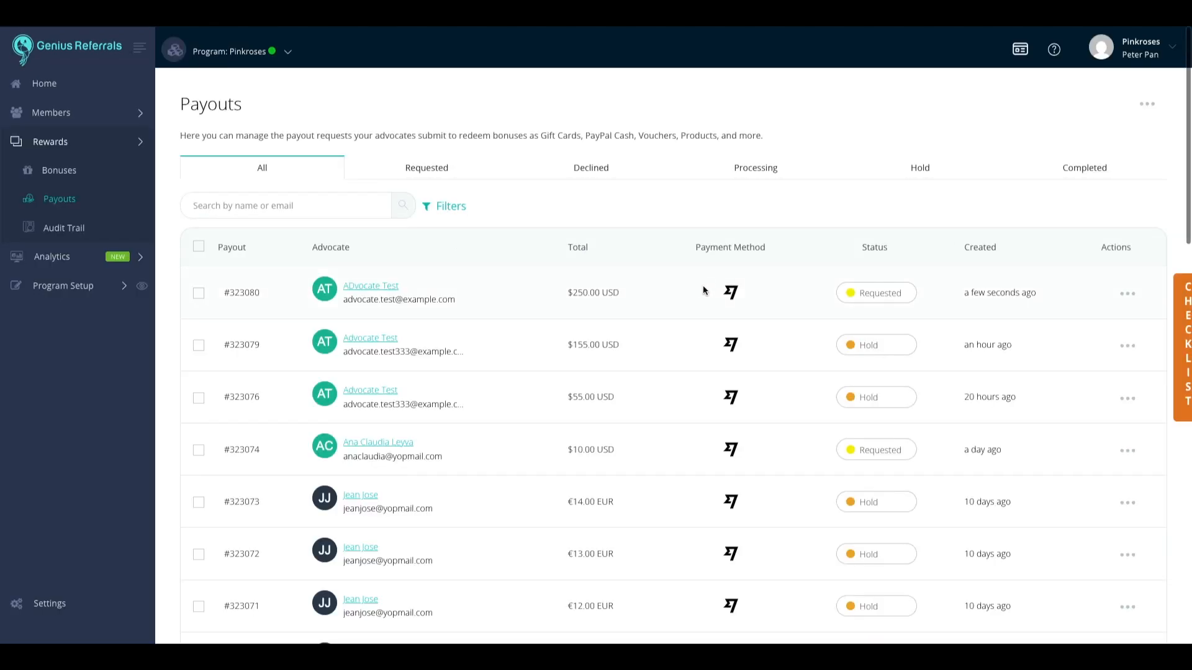
double_click(580, 292)
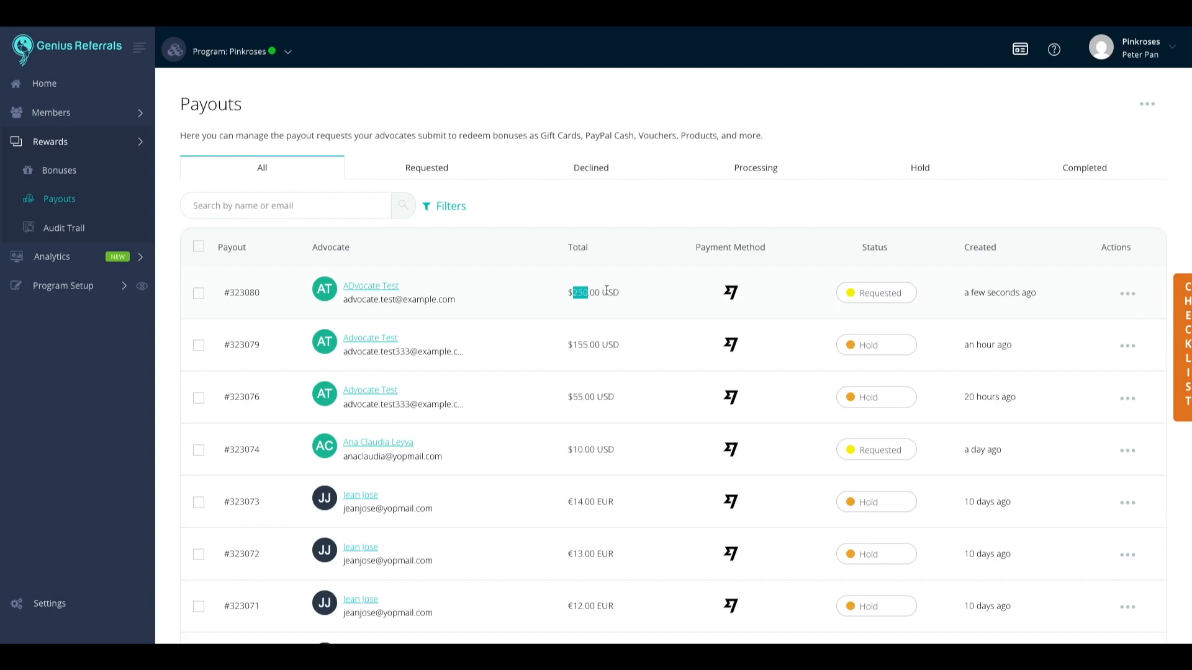
click(673, 296)
mouse_move(1006, 292)
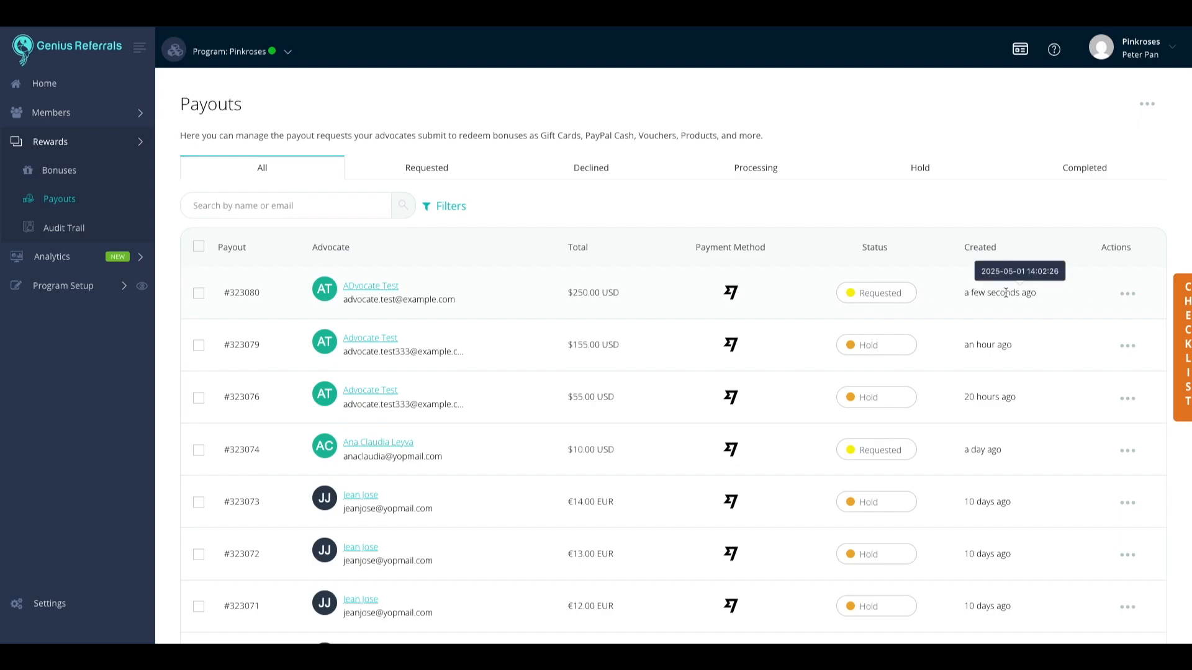
click(1130, 296)
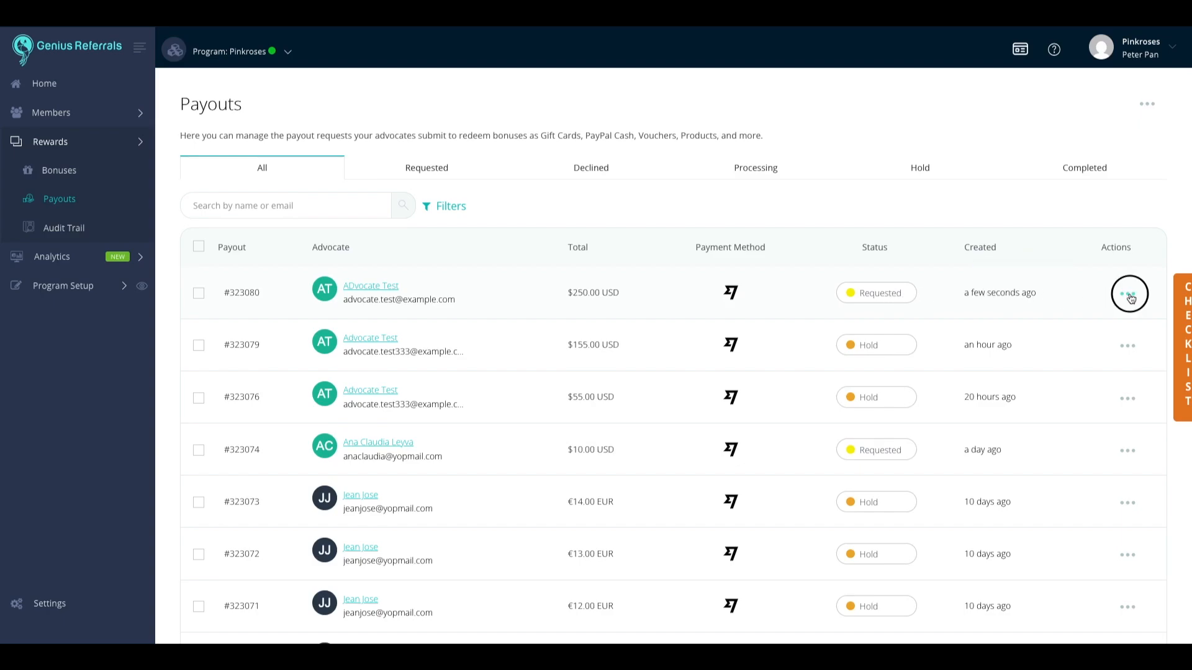
click(1065, 324)
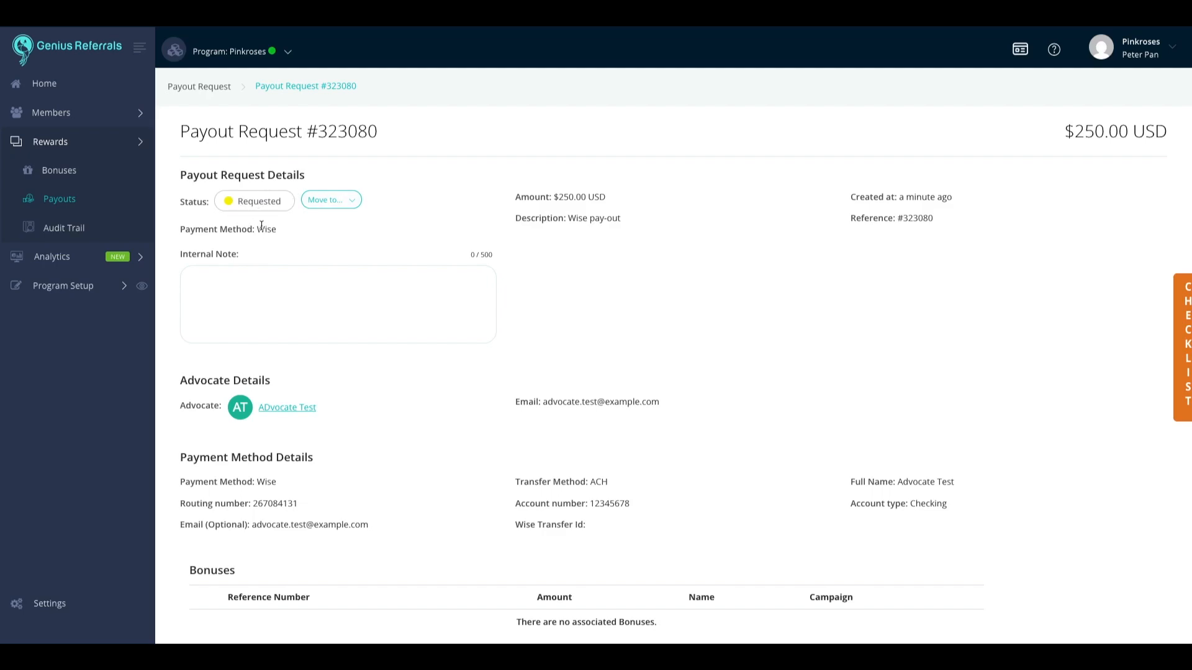
Step: Review payout #323080's Requested status and ACH checking details, then open the Move to status choices
scroll(261, 226, down, 3)
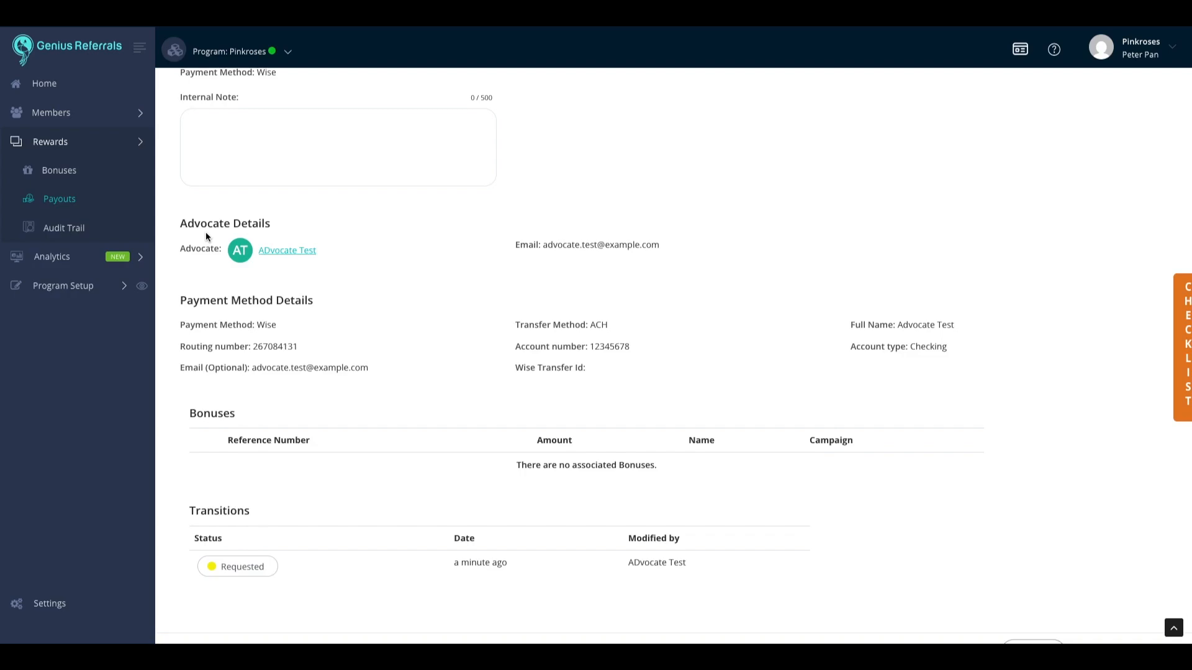
scroll(206, 233, down, 1)
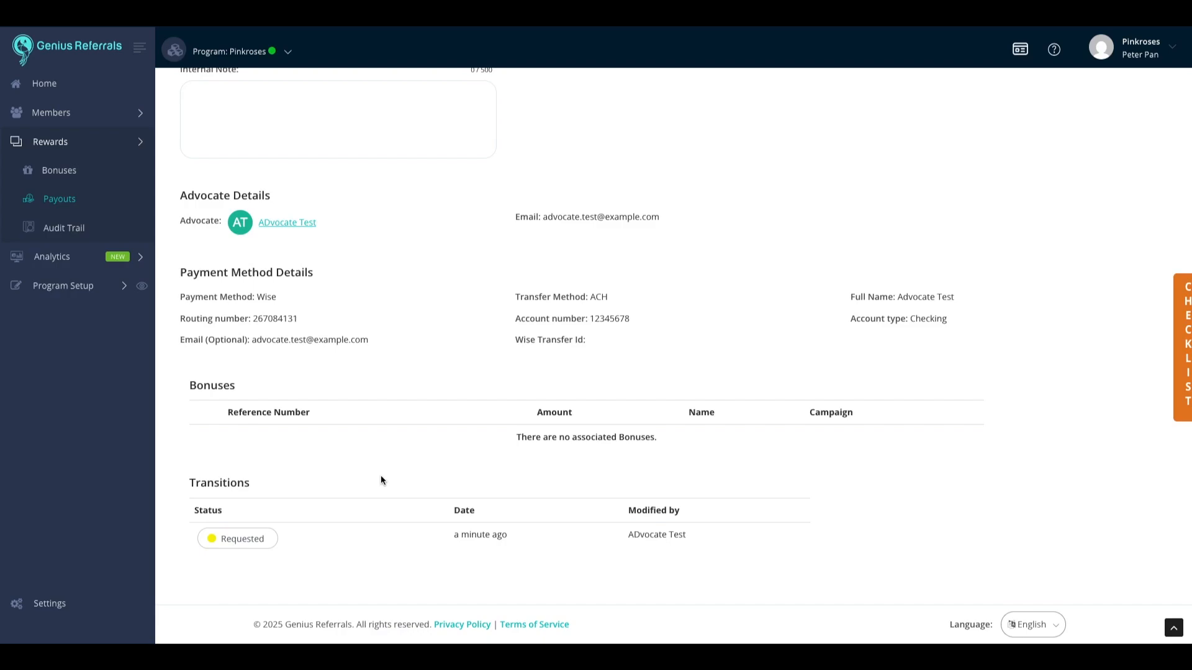
scroll(382, 475, up, 1)
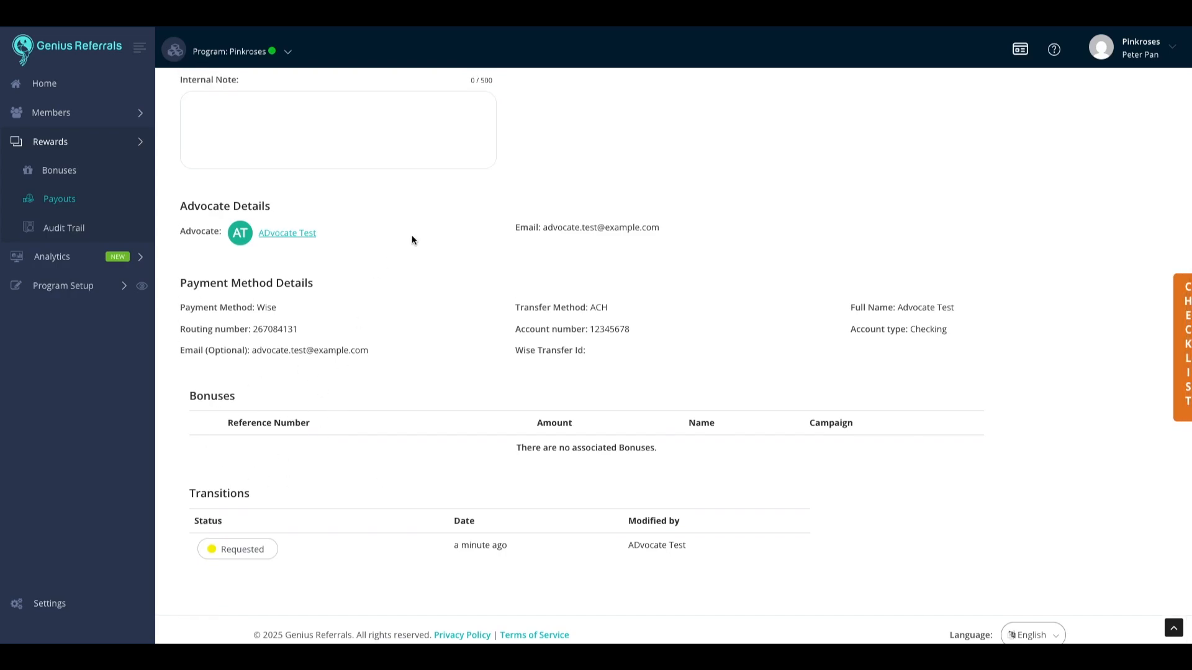
scroll(435, 222, up, 2)
scroll(436, 228, up, 2)
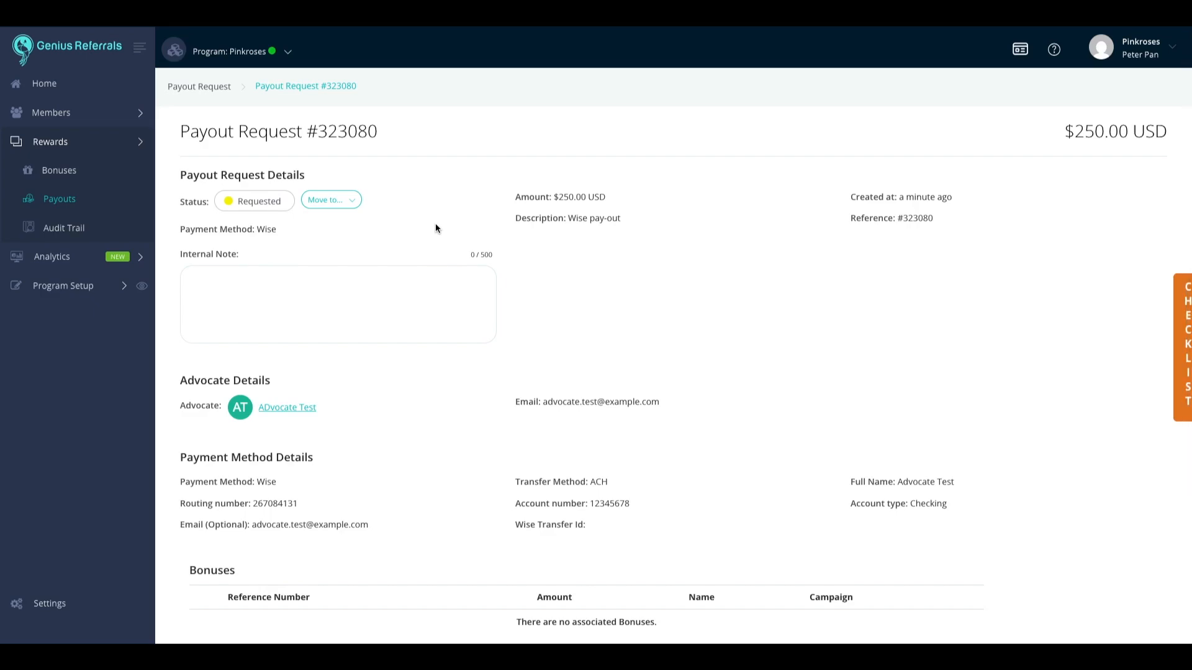
click(354, 202)
Step: Move payout #323080 to Processing and review the completed €10.33 EUR Wise payout #322974
click(348, 224)
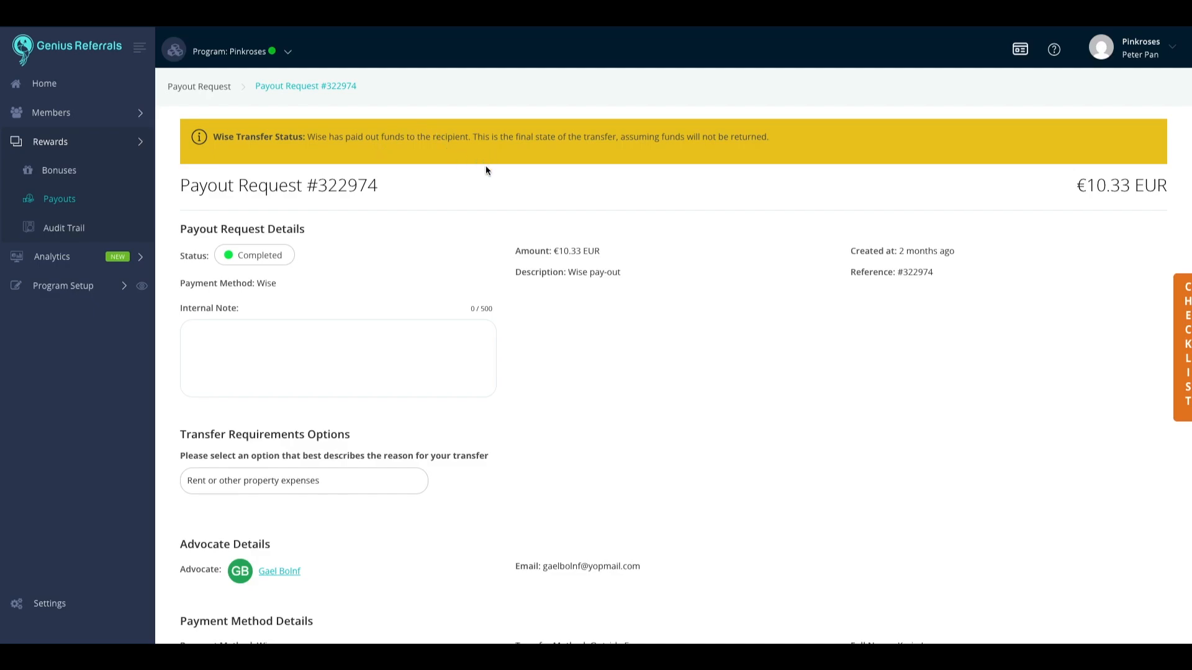
scroll(591, 308, down, 3)
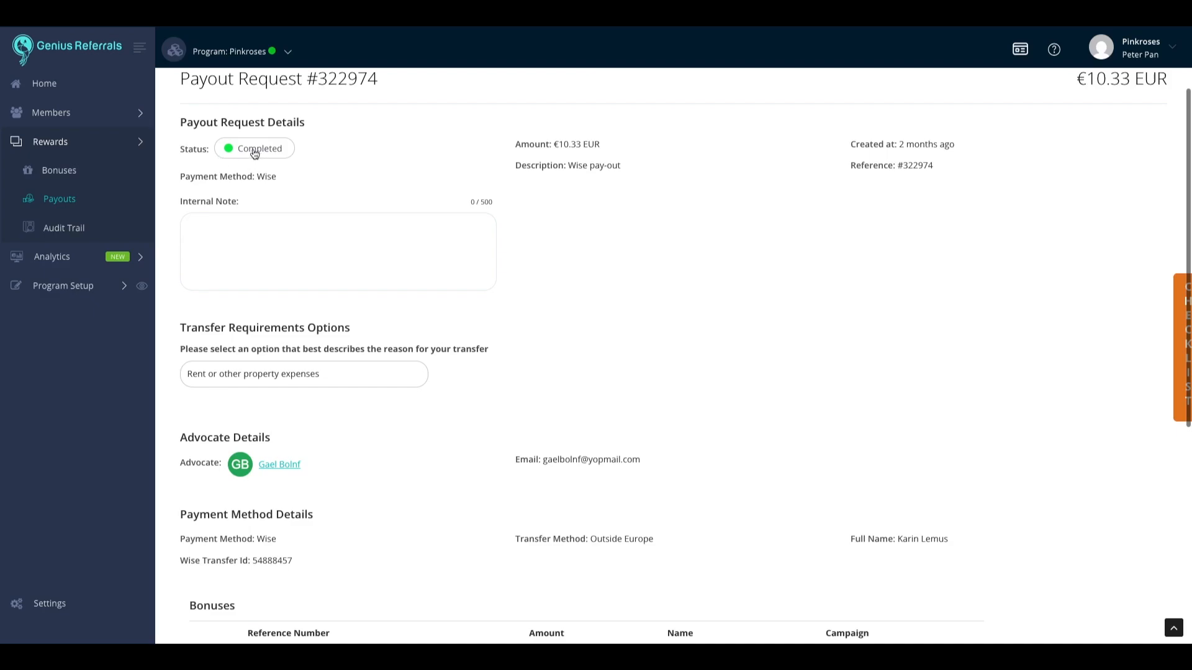
scroll(632, 341, down, 3)
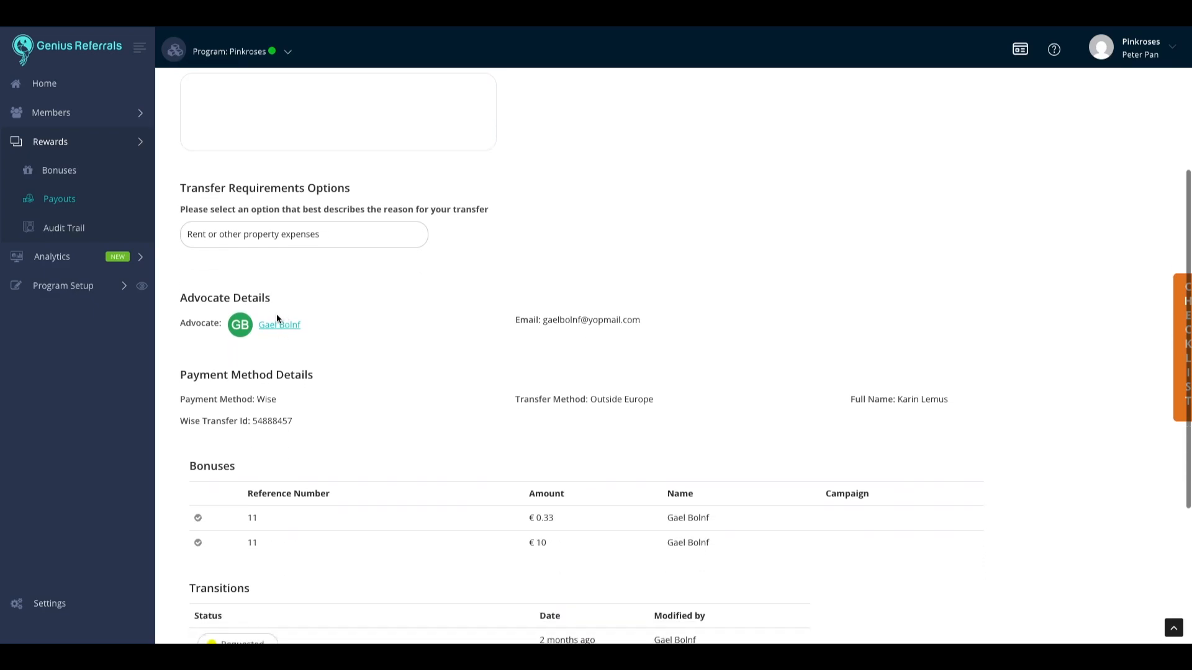
scroll(357, 359, down, 2)
click(262, 349)
double_click(263, 350)
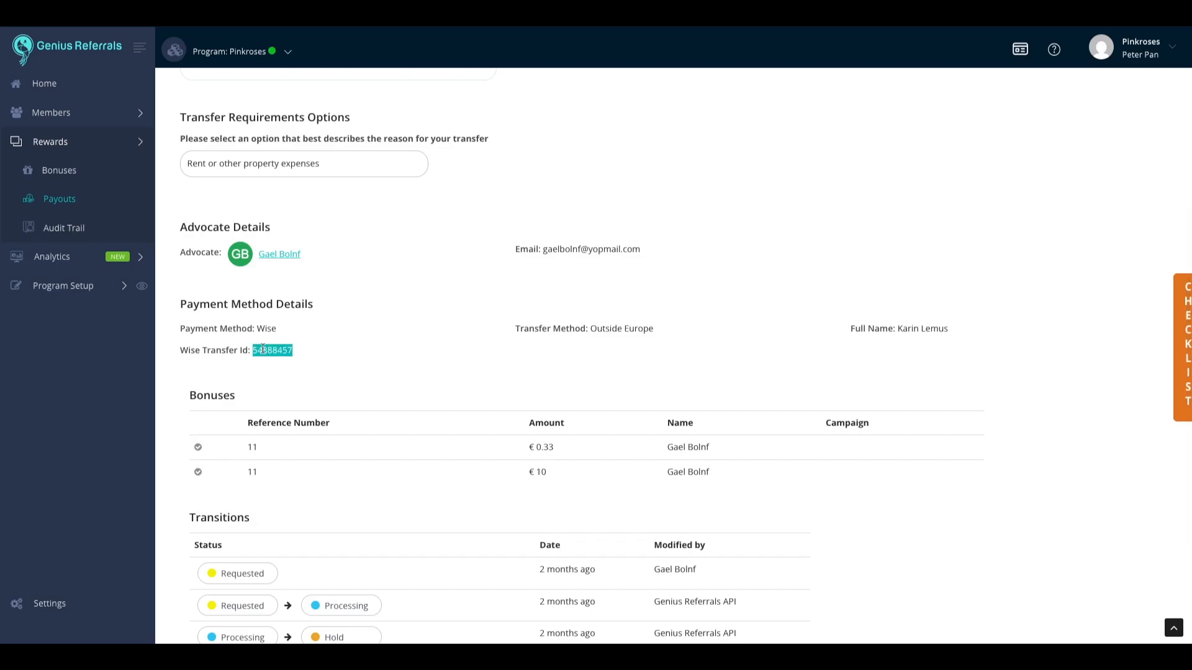
click(332, 351)
double_click(273, 349)
scroll(362, 338, down, 3)
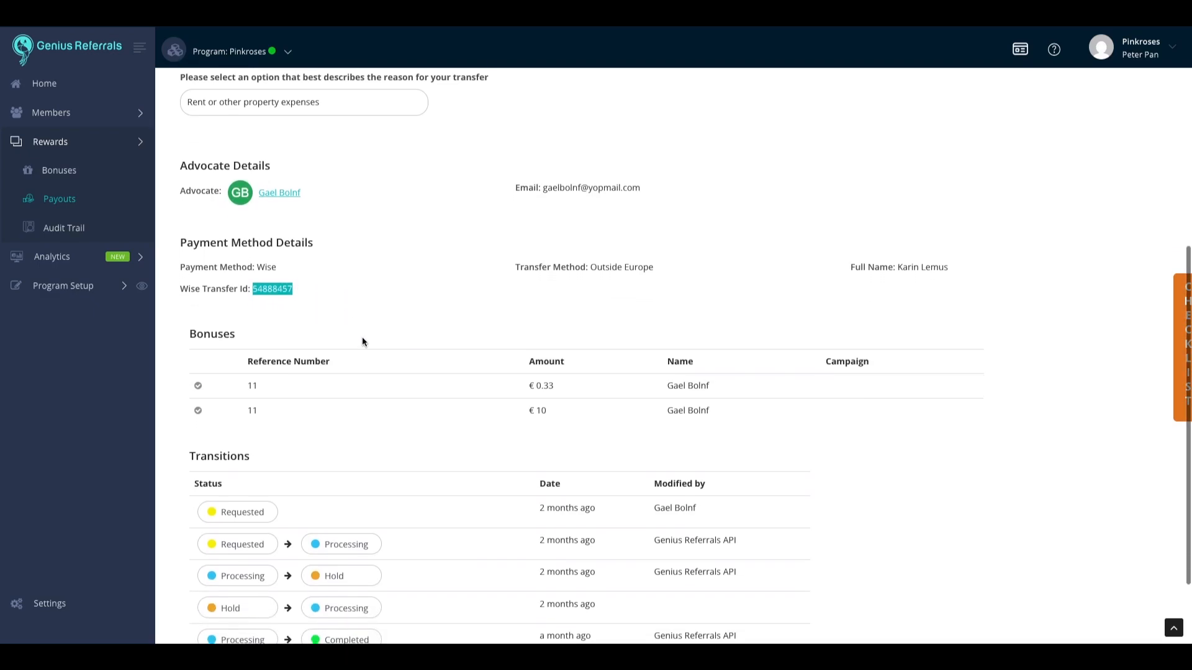
scroll(363, 341, down, 1)
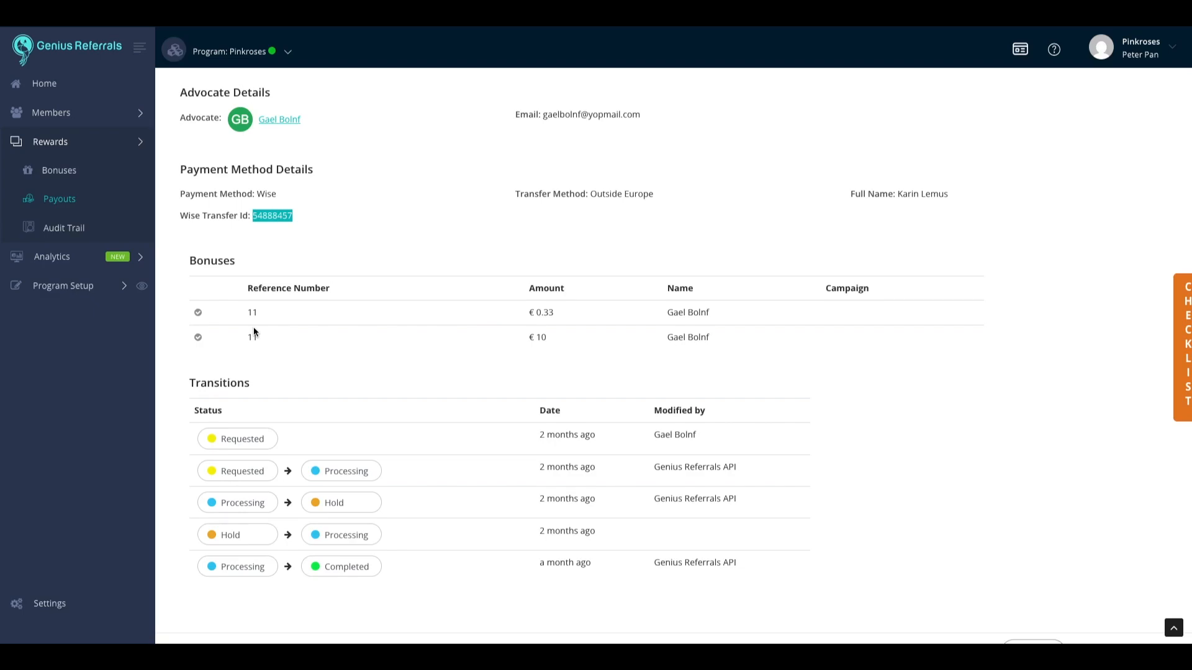
scroll(253, 333, down, 1)
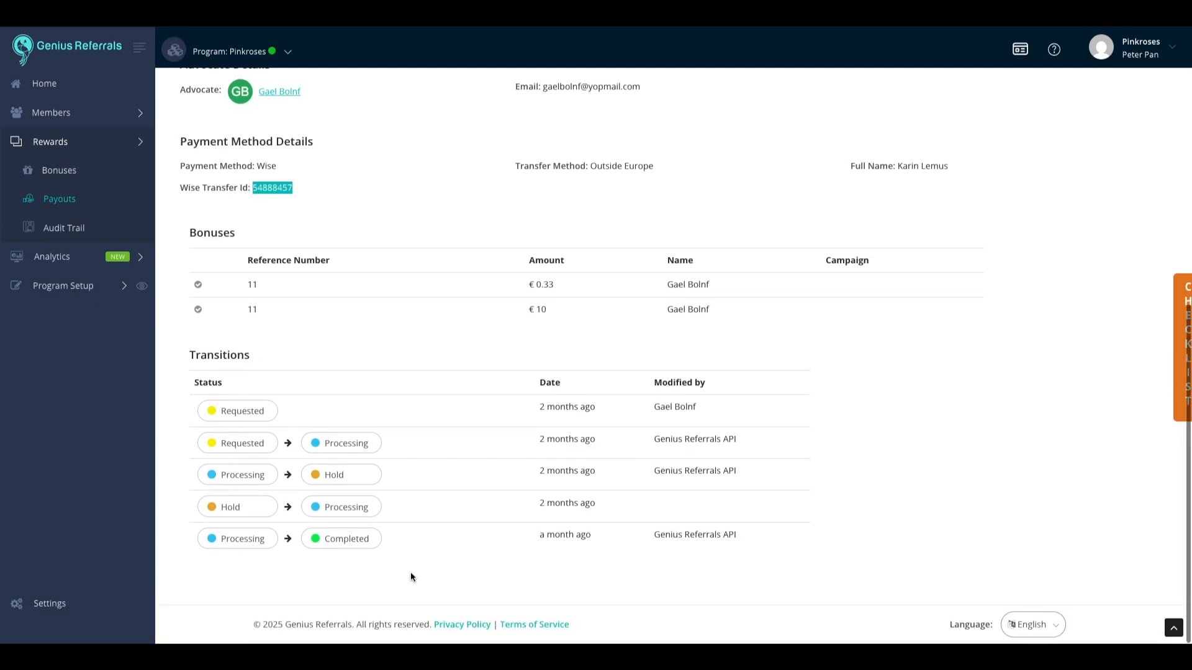
scroll(412, 574, up, 5)
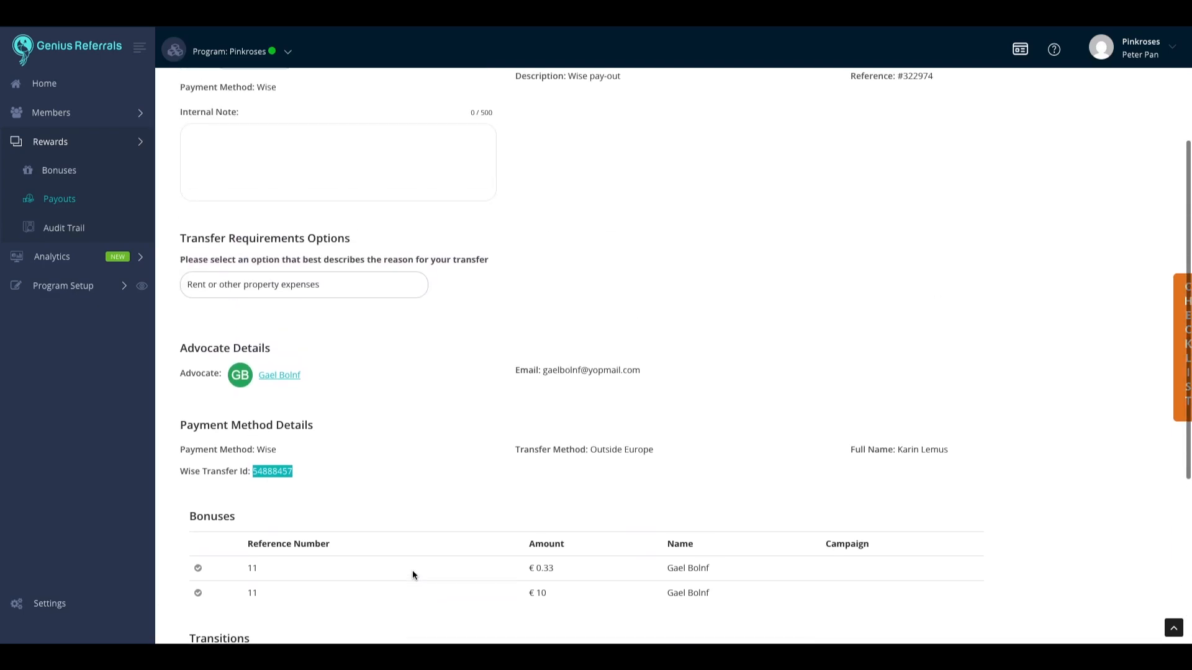
scroll(413, 575, up, 3)
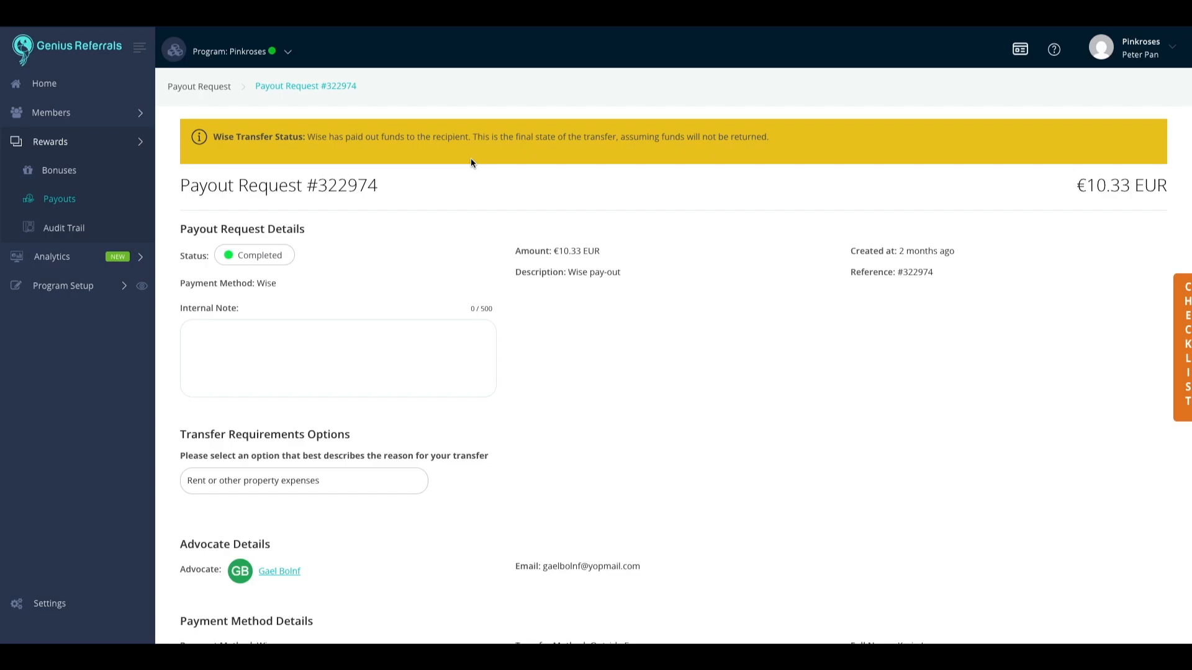
scroll(646, 319, down, 3)
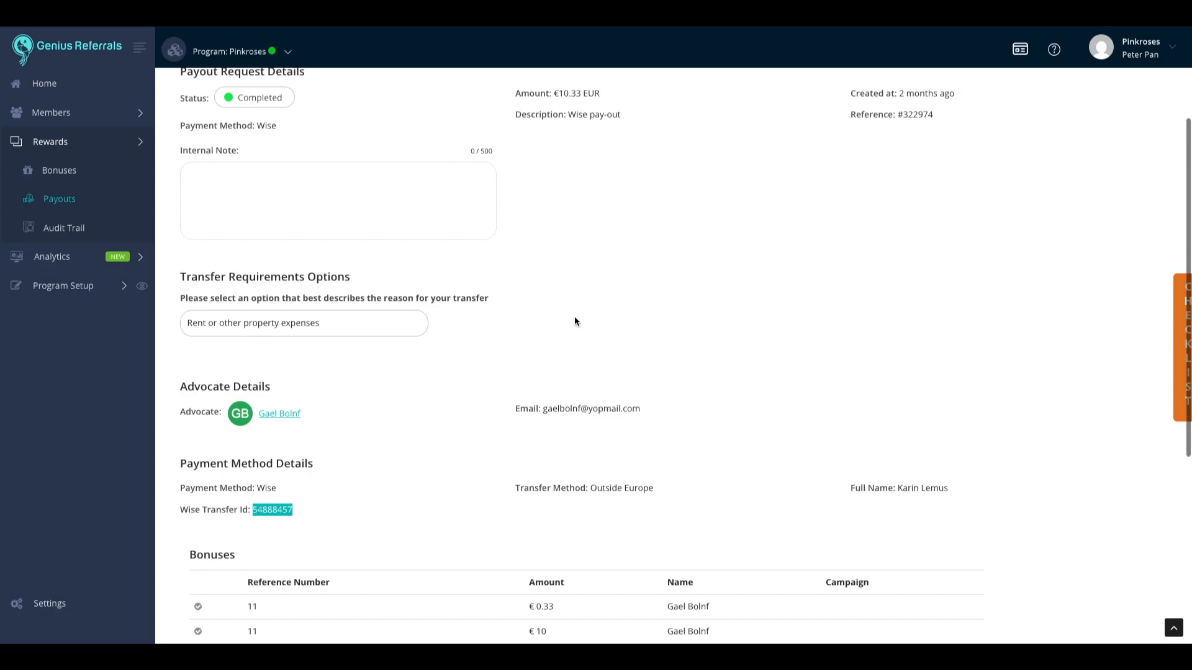
scroll(575, 315, up, 1)
drag(187, 302, 351, 301)
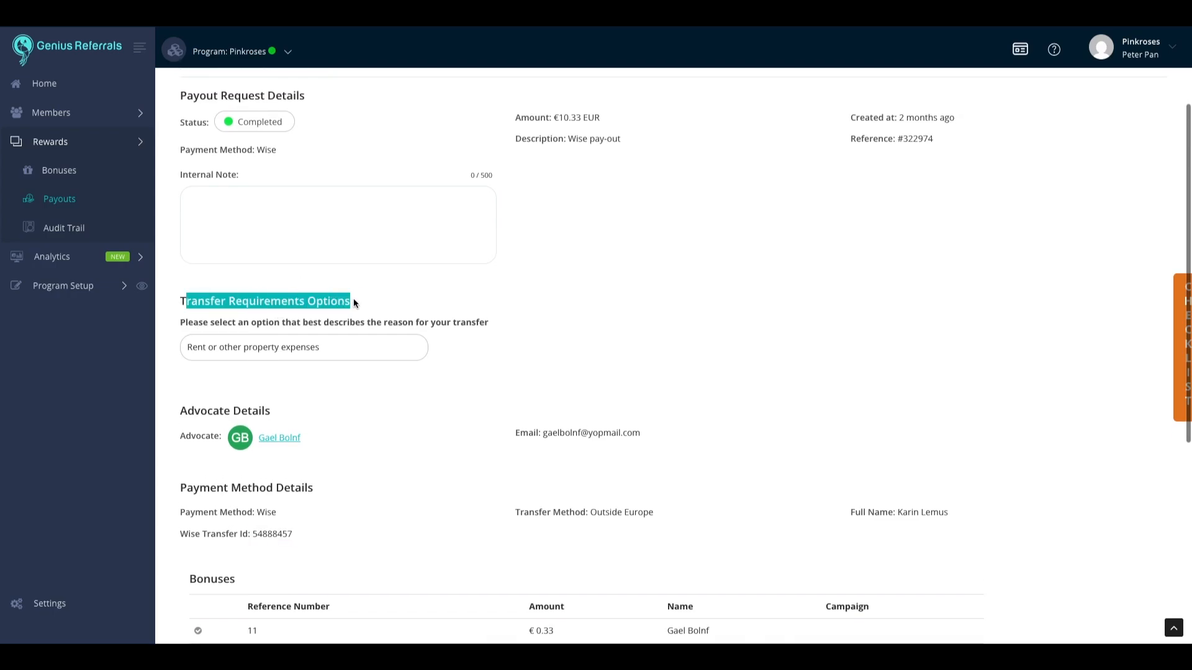
click(522, 348)
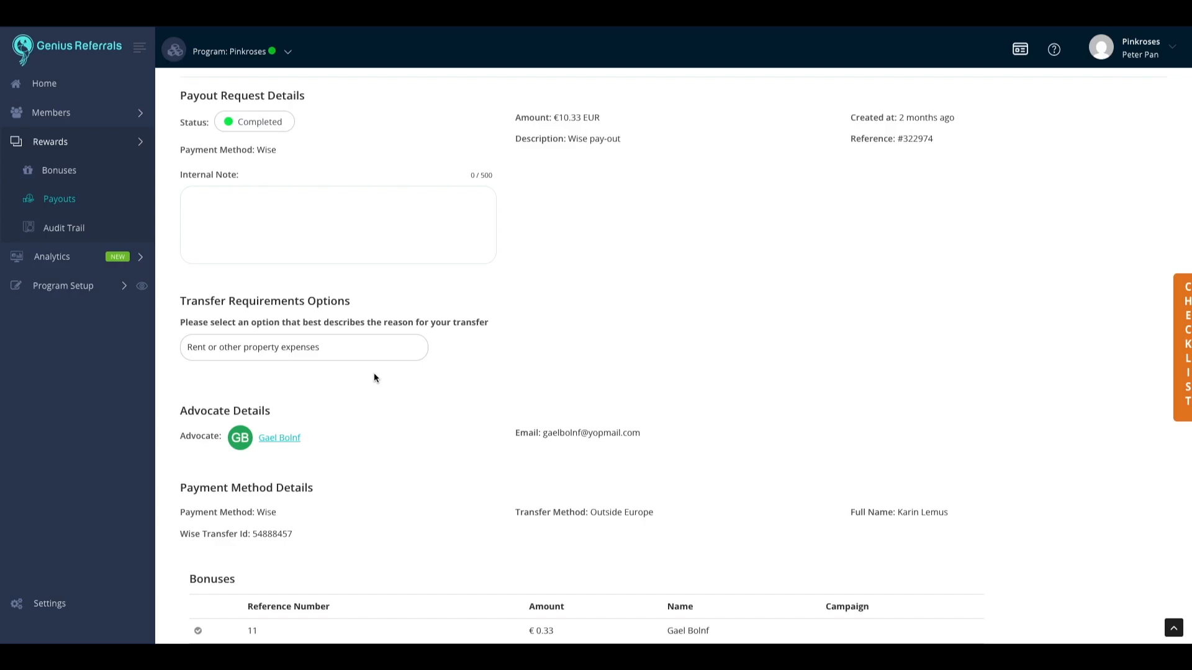
scroll(374, 378, up, 1)
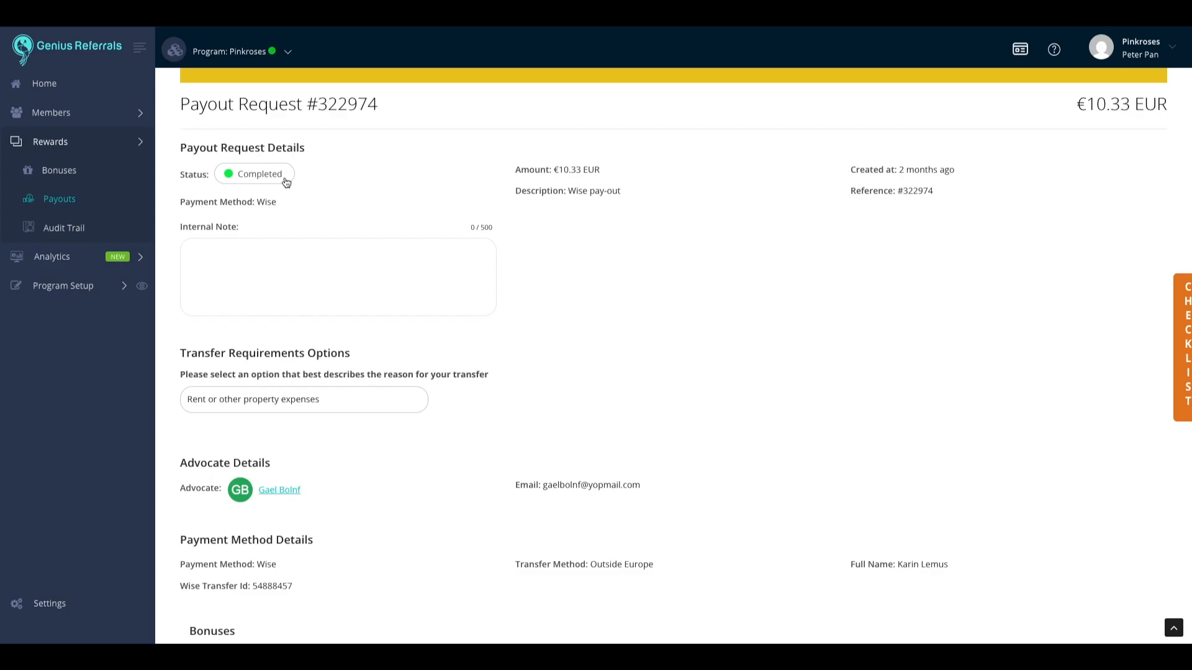
scroll(523, 248, up, 2)
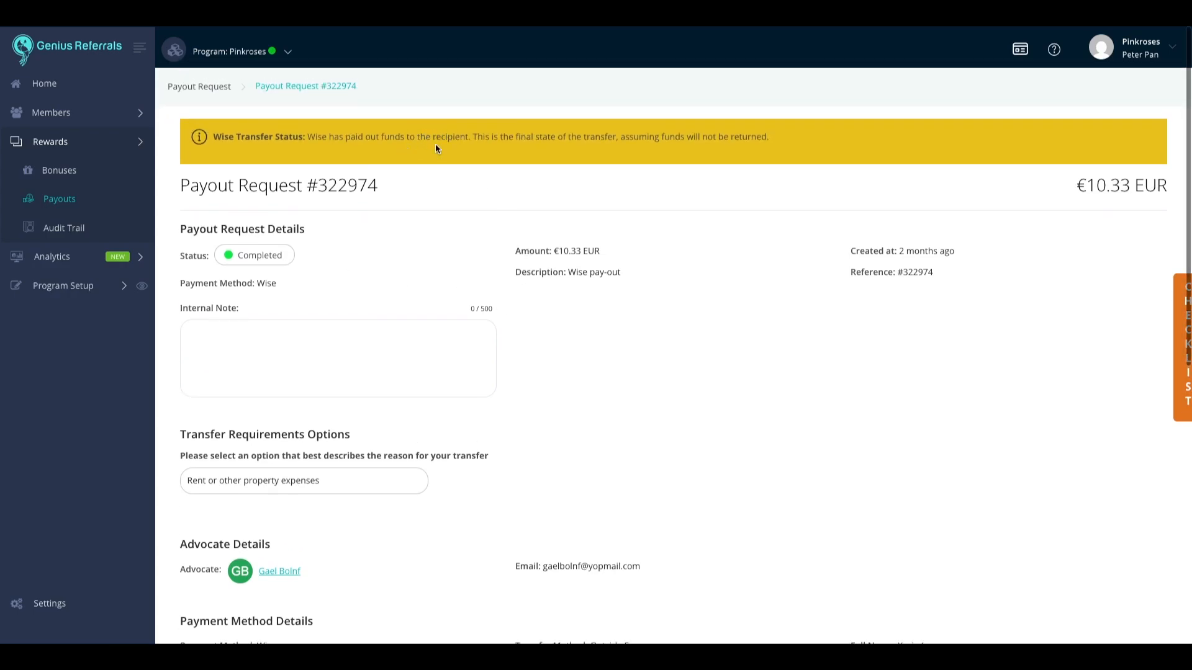